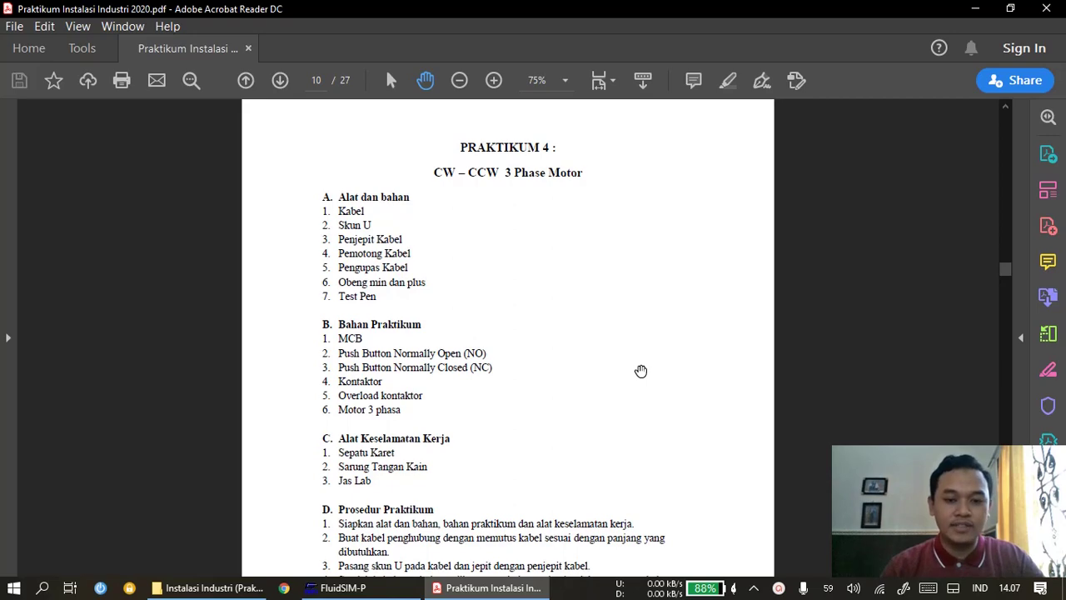
- Review the Praktikum 4 CW – CCW 3 Phase Motor pages, including the circuit diagram, measurement table and pictorial wiring diagram
scroll(640, 371, "down", 4)
scroll(641, 371, "down", 15)
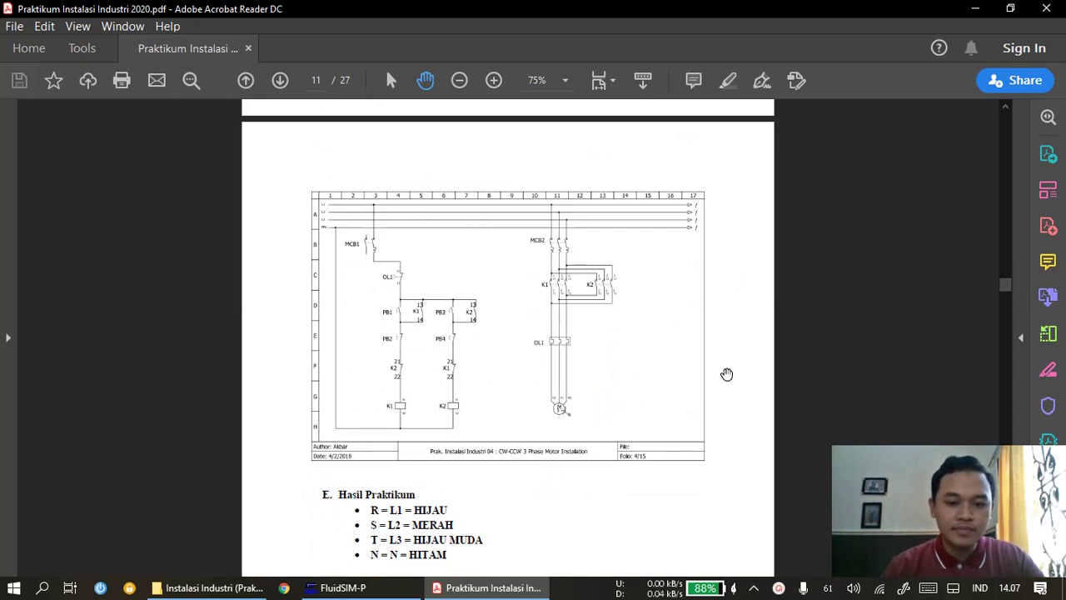
scroll(727, 374, "down", 12)
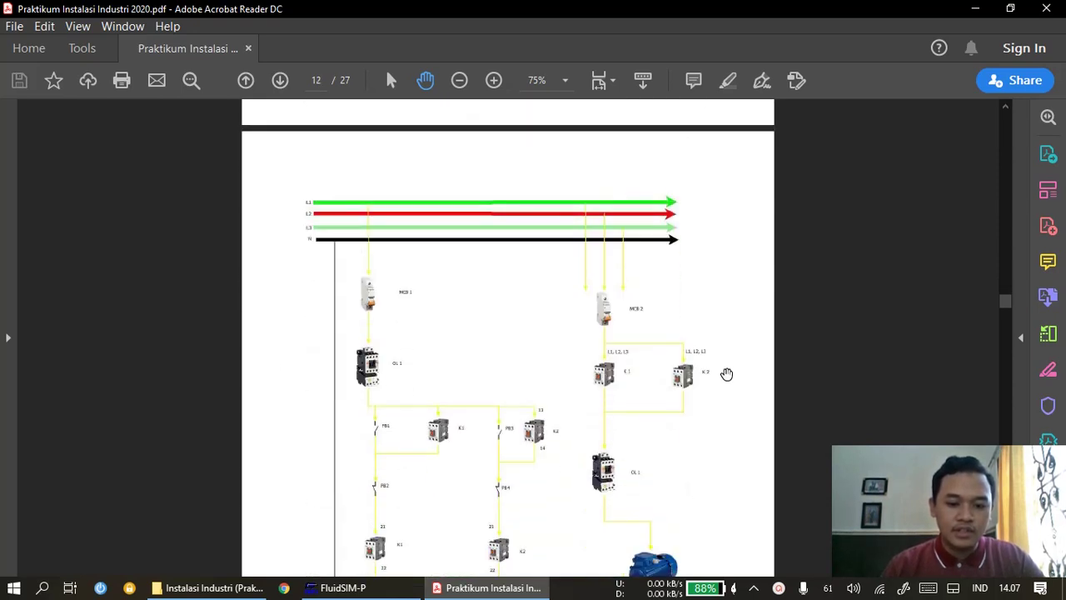
scroll(727, 374, "down", 4)
scroll(726, 374, "up", 1)
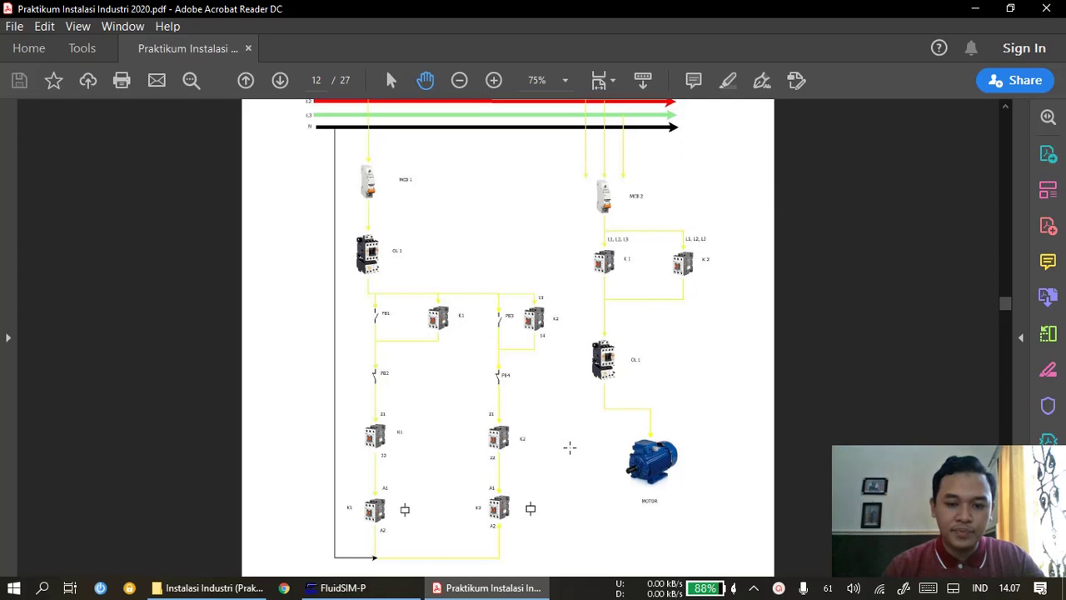
scroll(570, 448, "down", 10)
scroll(570, 447, "up", 20)
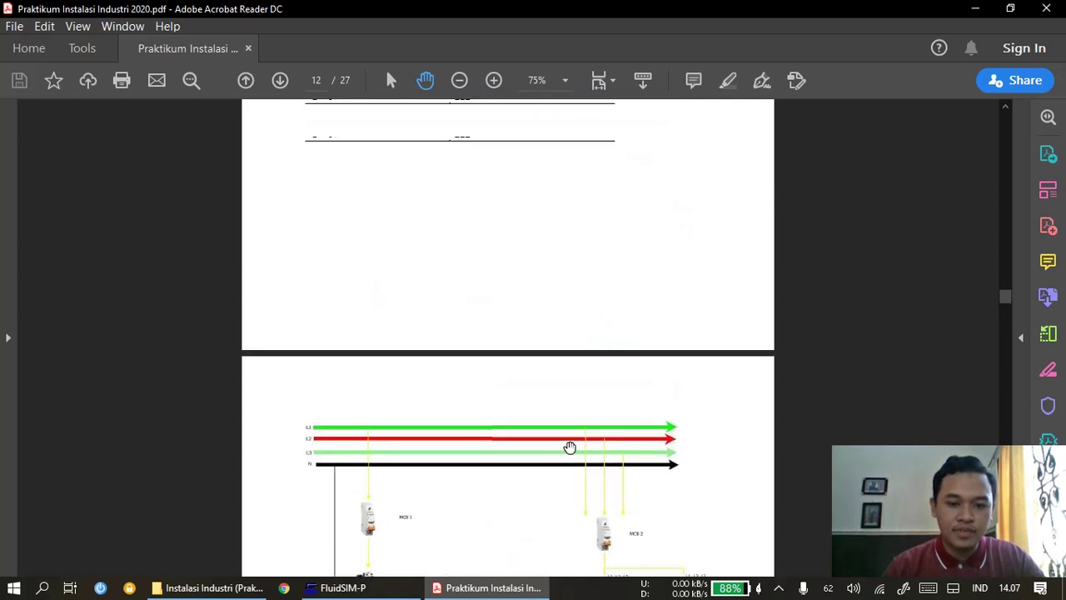
scroll(570, 447, "up", 9)
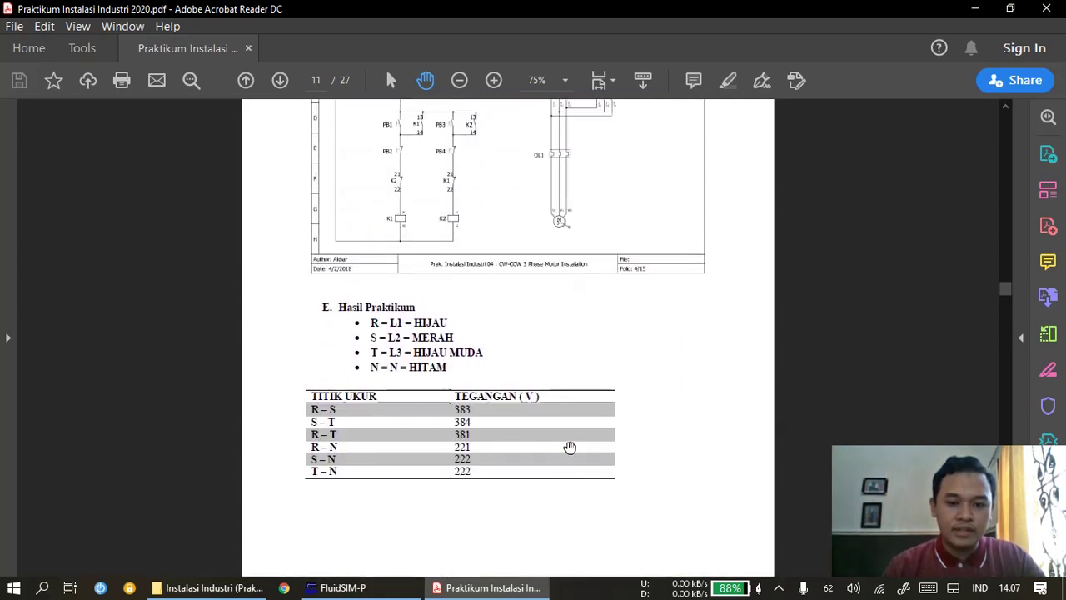
scroll(569, 447, "up", 5)
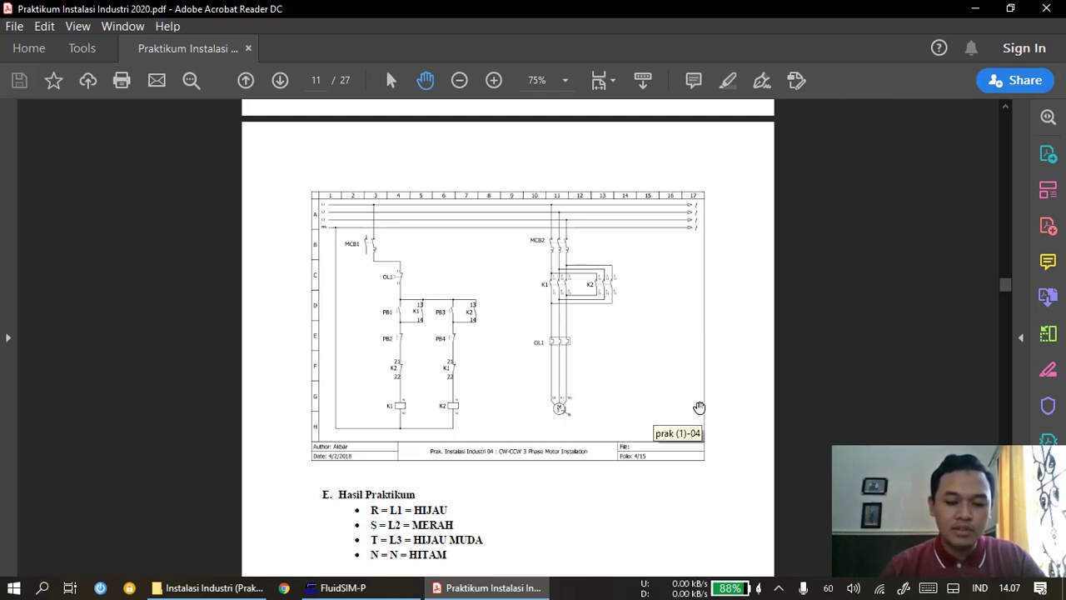
- Examine the Praktikum 3 self-holding contactor circuit with its procedures, and return to the Praktikum 4 circuit diagram for comparison
scroll(699, 407, "up", 9)
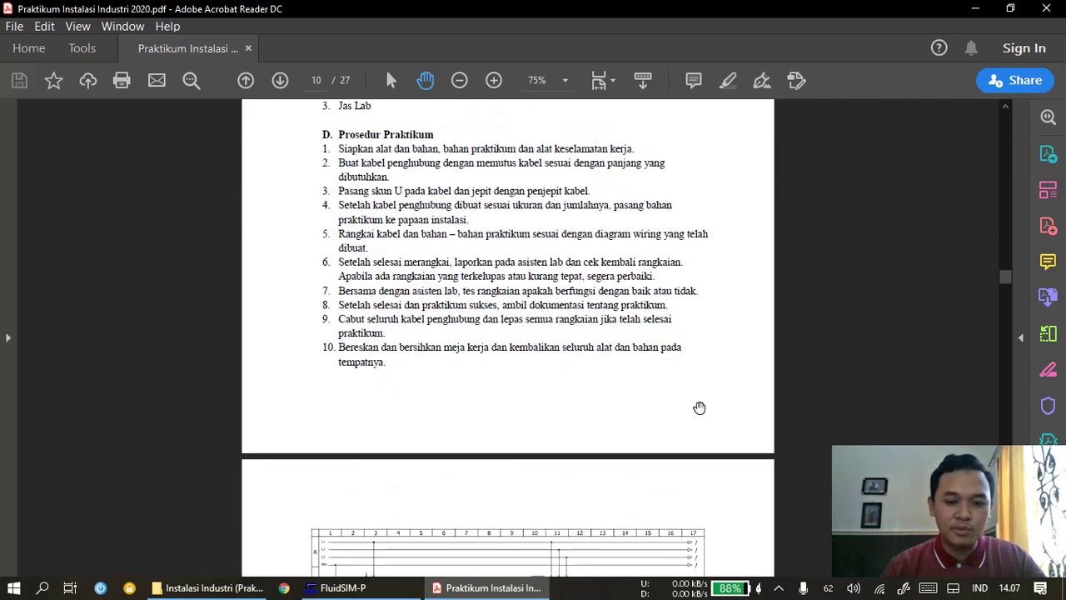
scroll(699, 407, "up", 20)
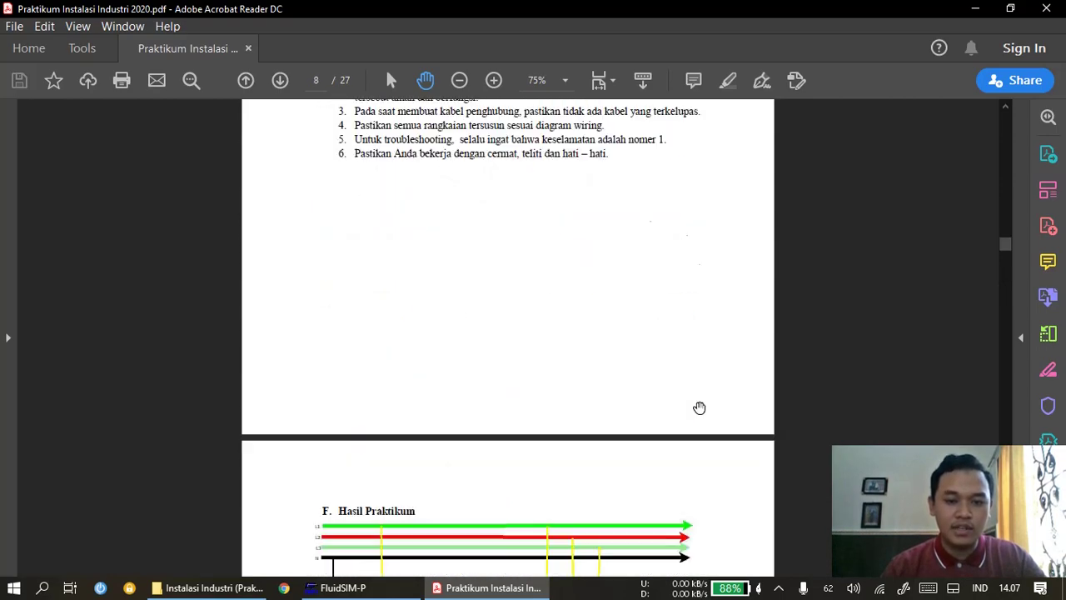
scroll(699, 408, "up", 12)
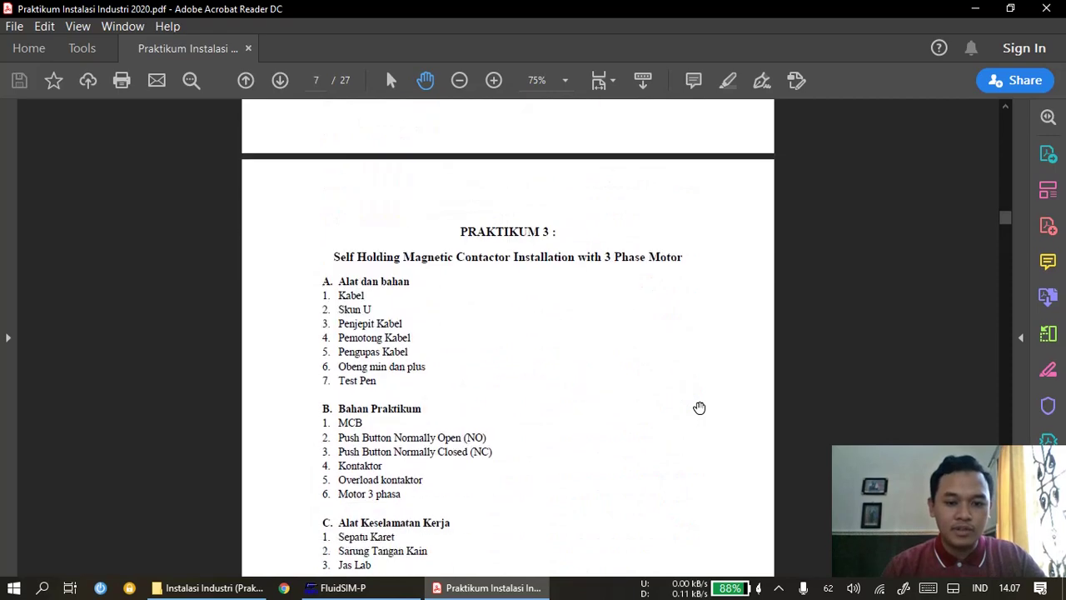
scroll(627, 234, "down", 20)
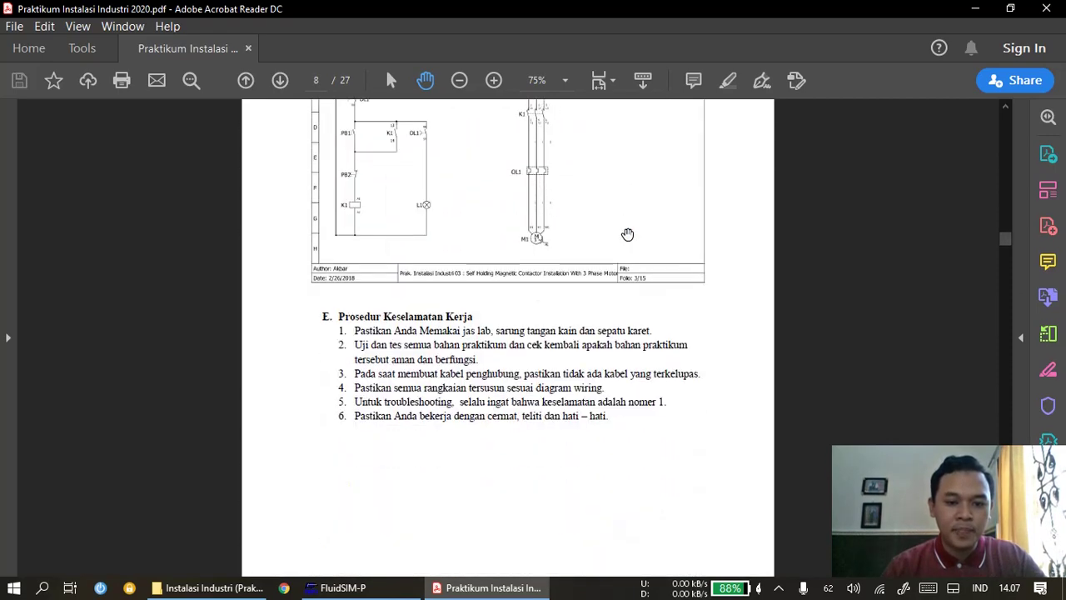
scroll(628, 234, "up", 4)
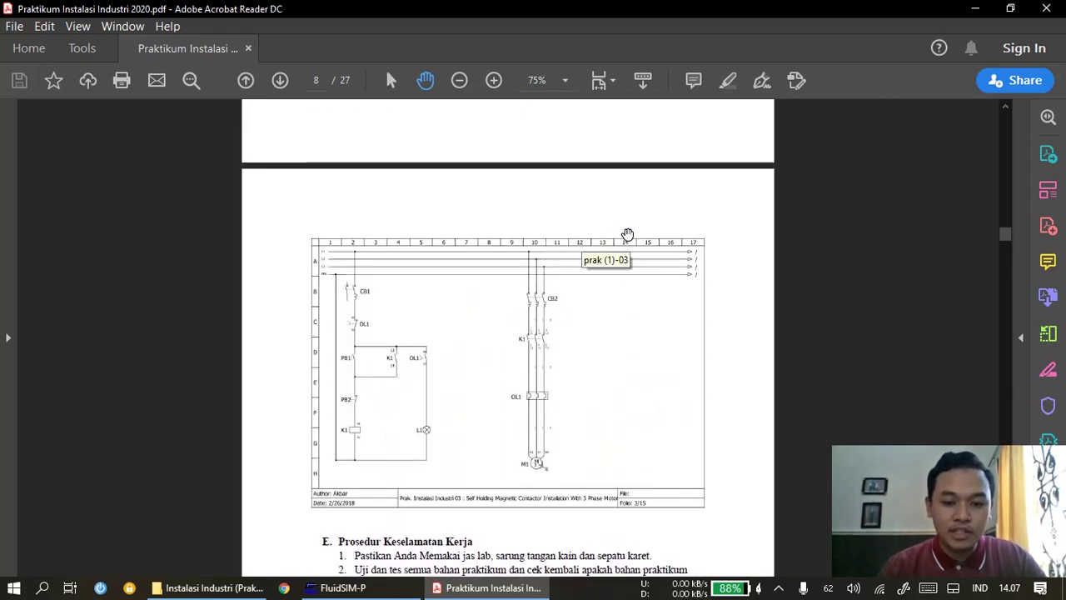
scroll(626, 344, "down", 1)
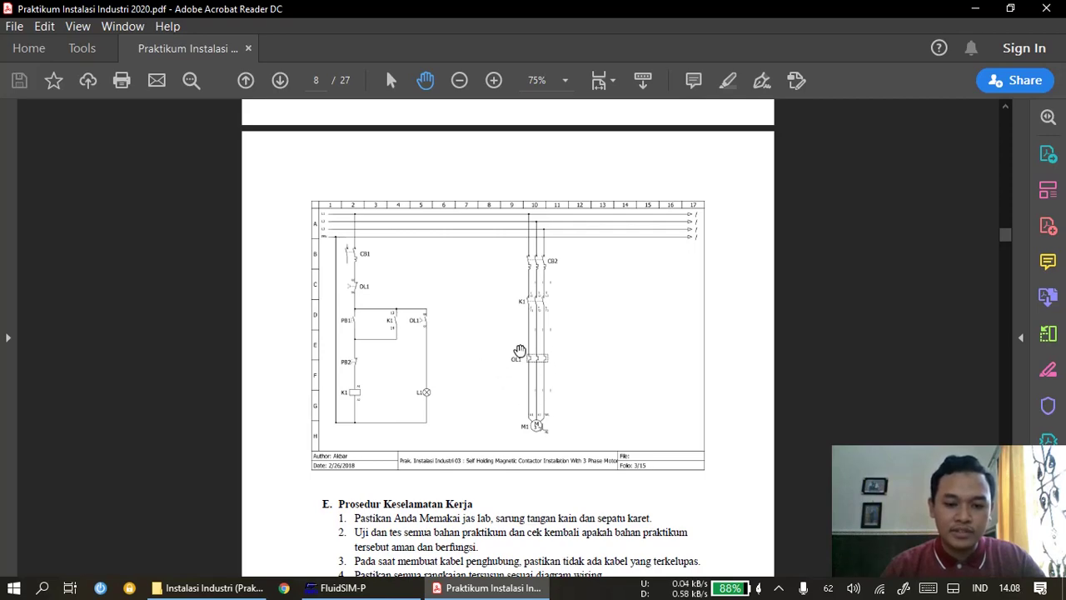
scroll(581, 427, "down", 15)
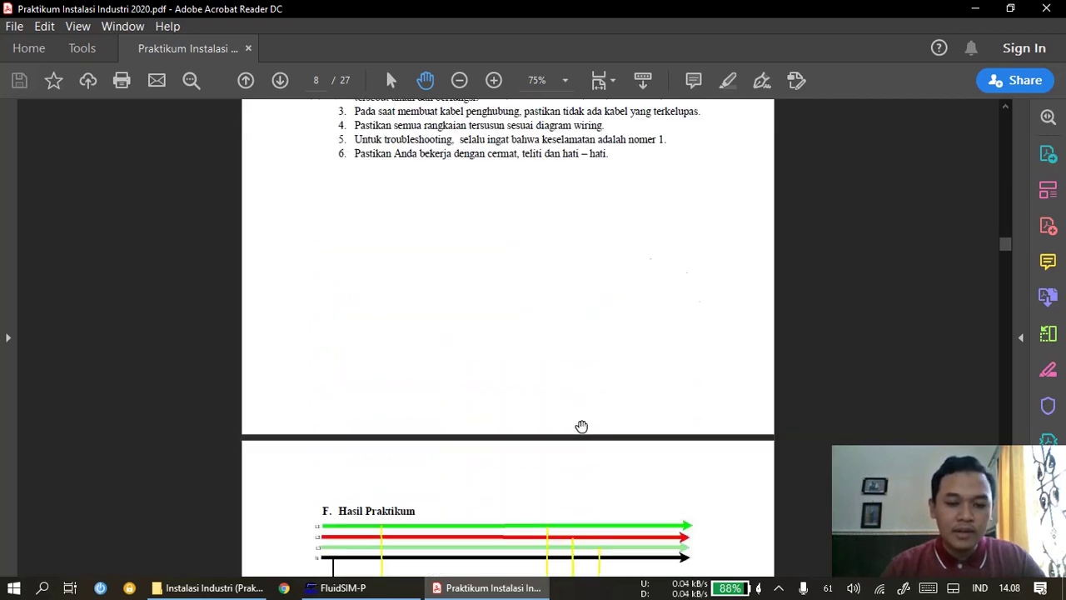
scroll(581, 427, "down", 7)
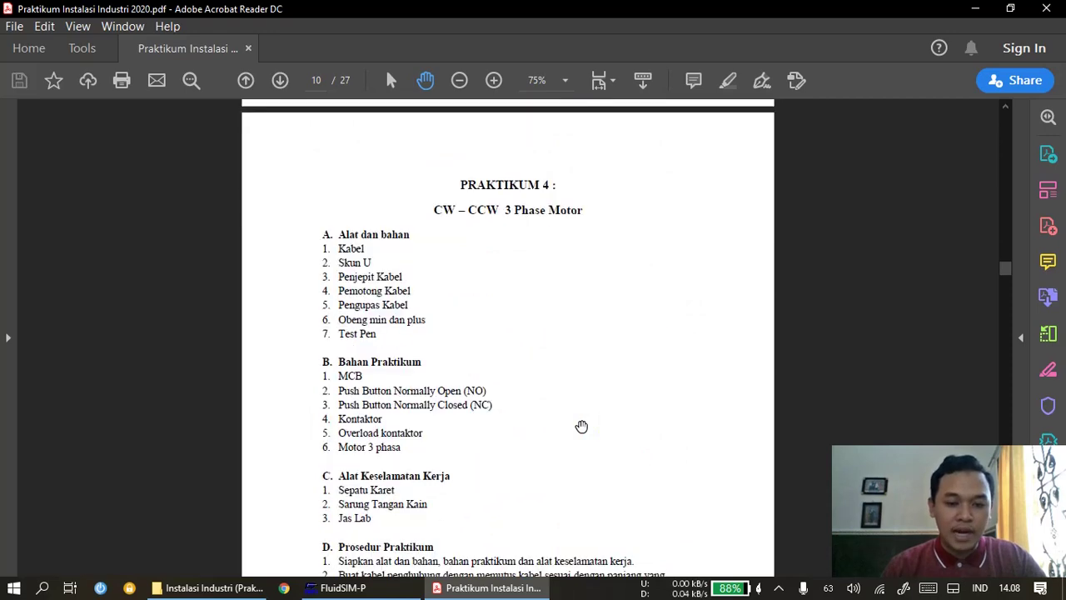
scroll(581, 426, "down", 10)
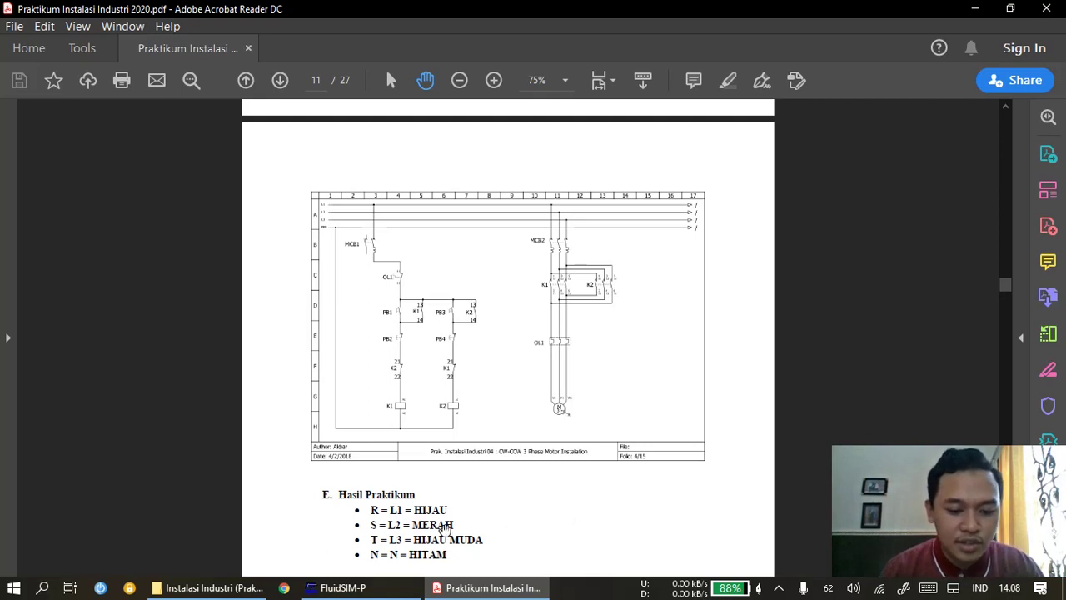
- Switch to FluidSIM-P and create a new blank circuit diagram
left_click(388, 588)
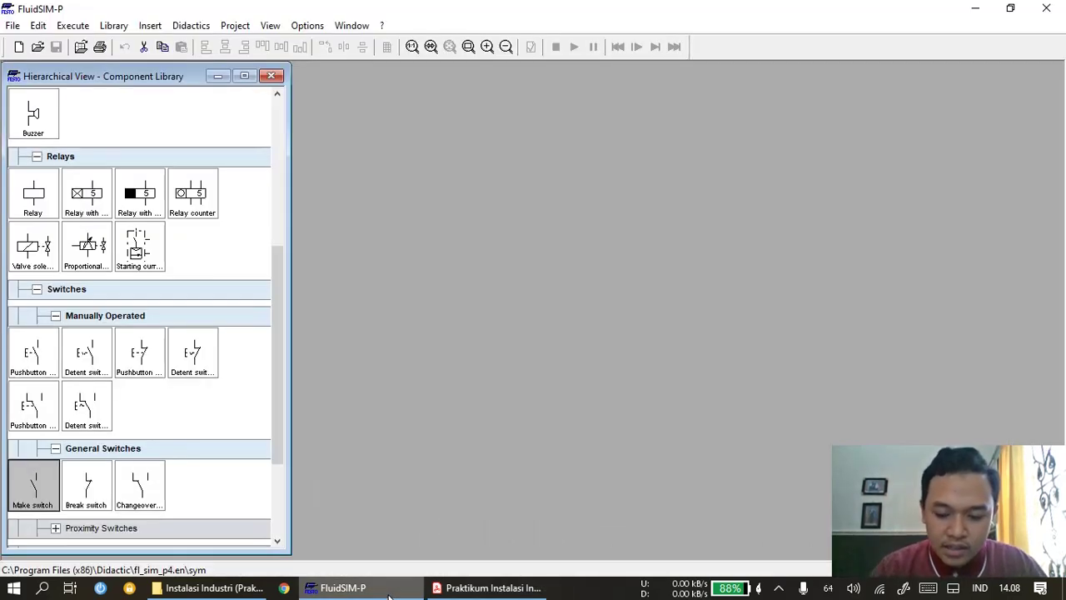
left_click(17, 48)
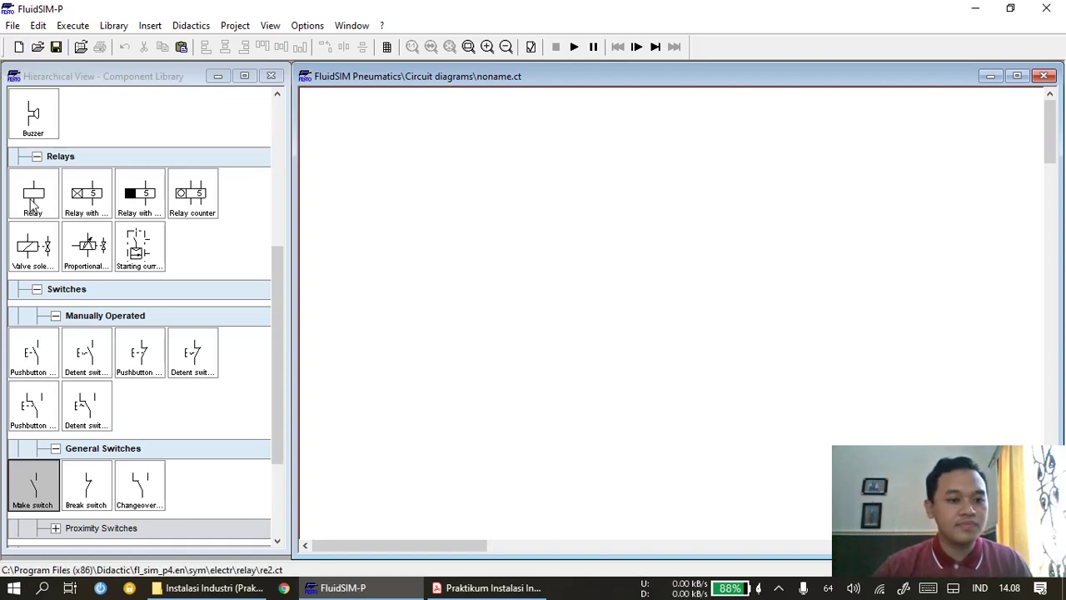
- Switch to the practicum PDF and check the Praktikum 4 voltage table and pictorial wiring diagram
left_click(461, 593)
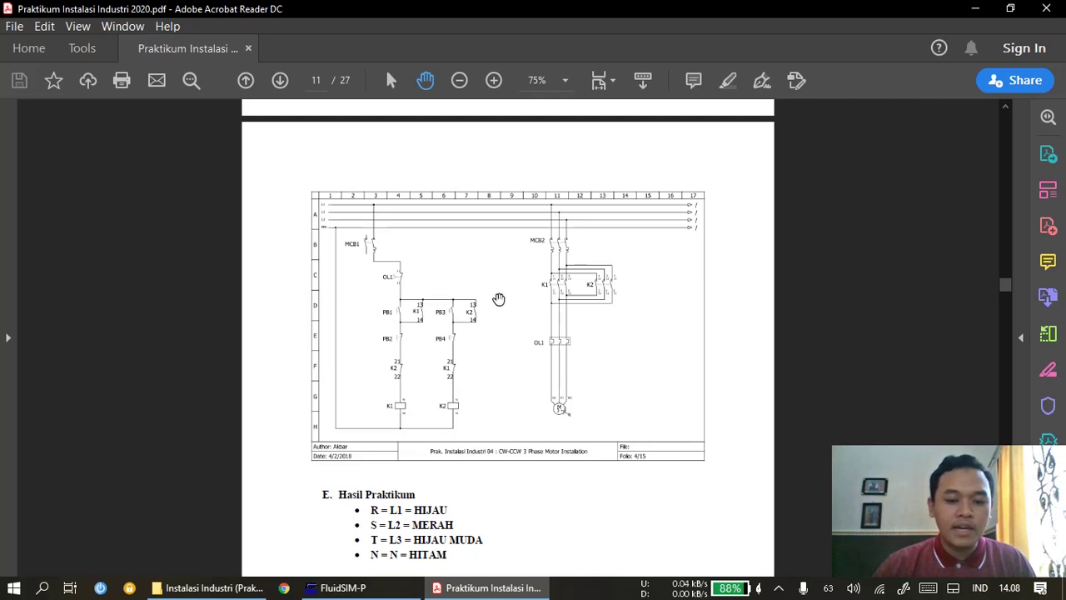
scroll(498, 298, "down", 8)
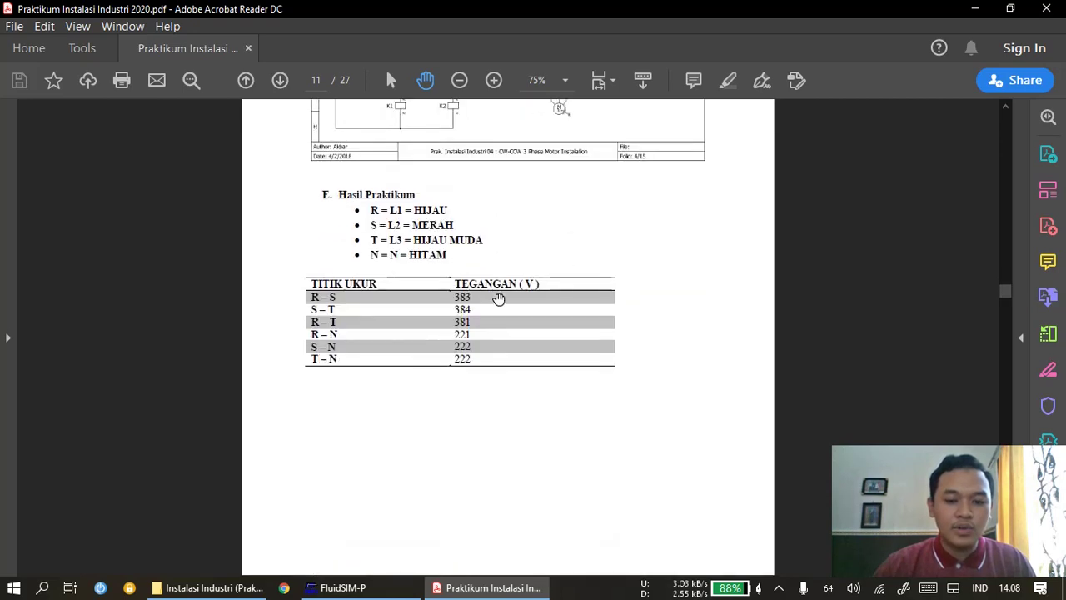
scroll(499, 299, "down", 10)
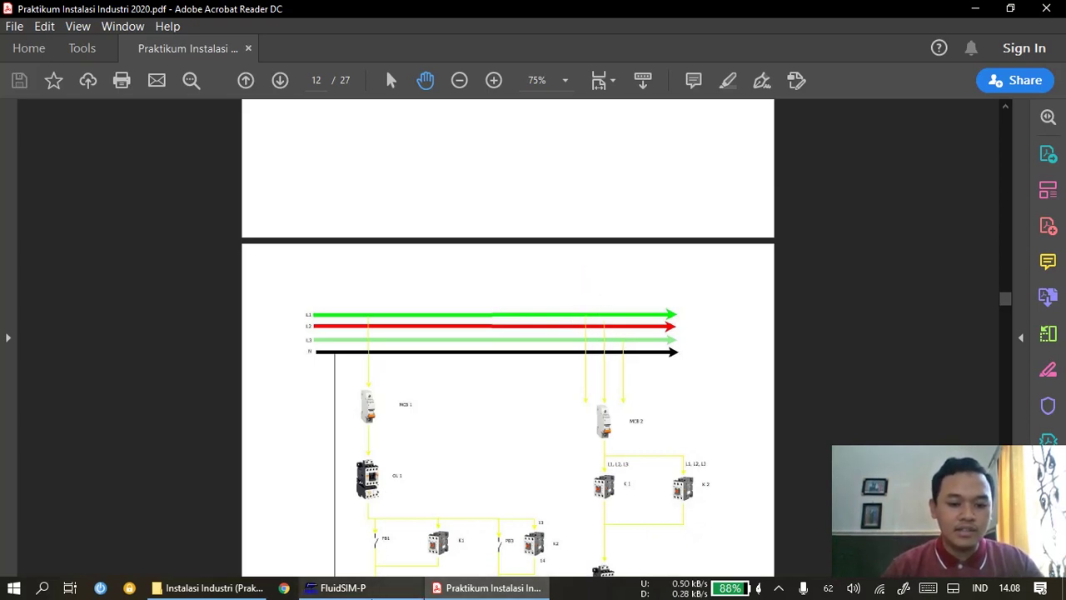
- Switch back to FluidSIM-P, open the recent circuit Prak3 Fix.ct and move its window so the whole diagram shows
left_click(340, 587)
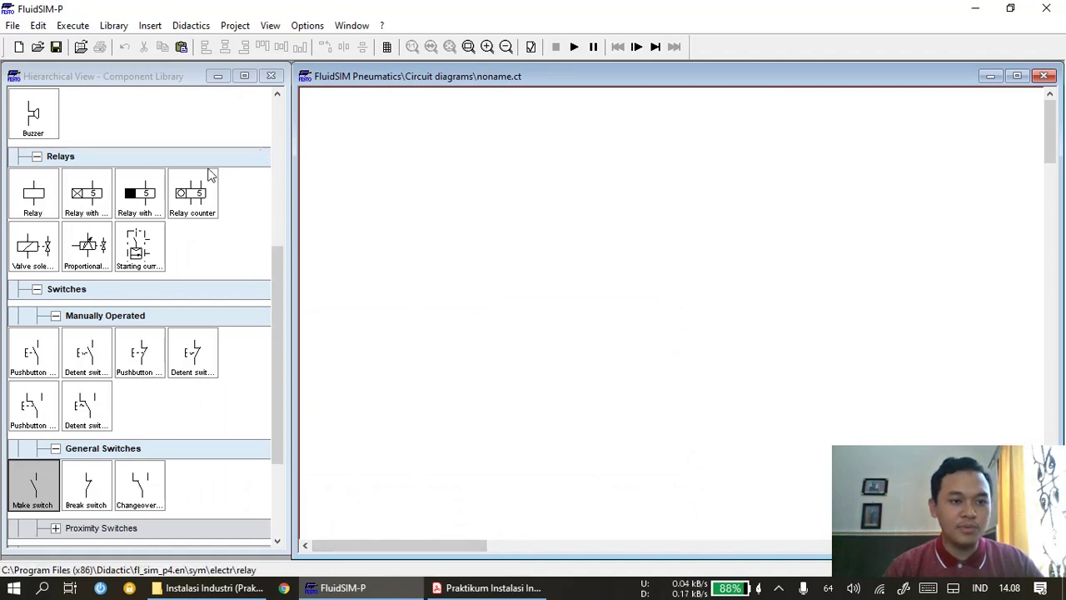
scroll(174, 214, "up", 1)
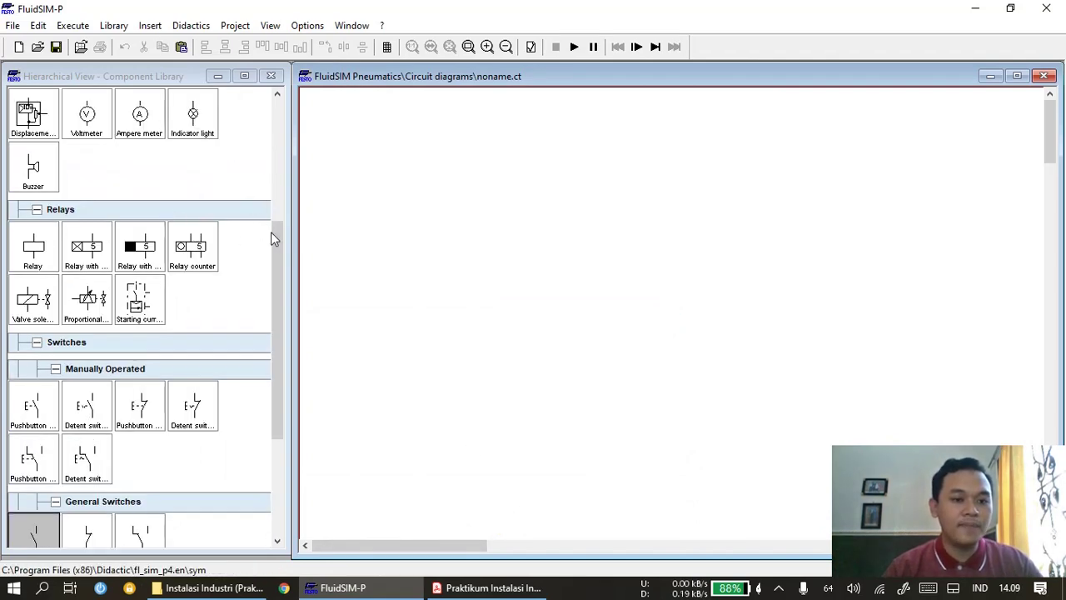
left_click_drag(276, 236, 283, 92)
left_click(13, 27)
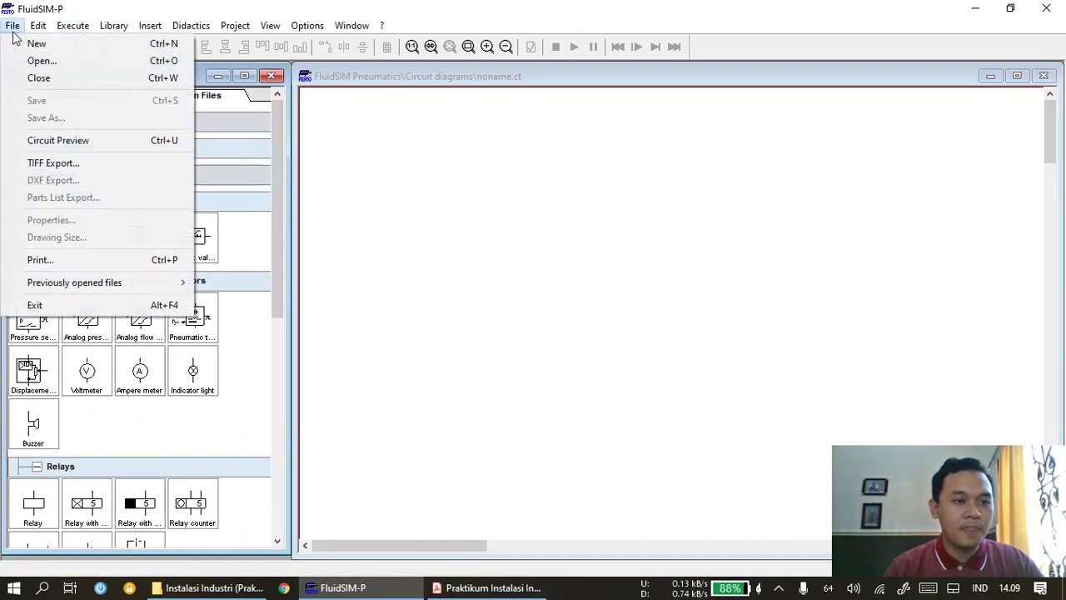
mouse_move(147, 282)
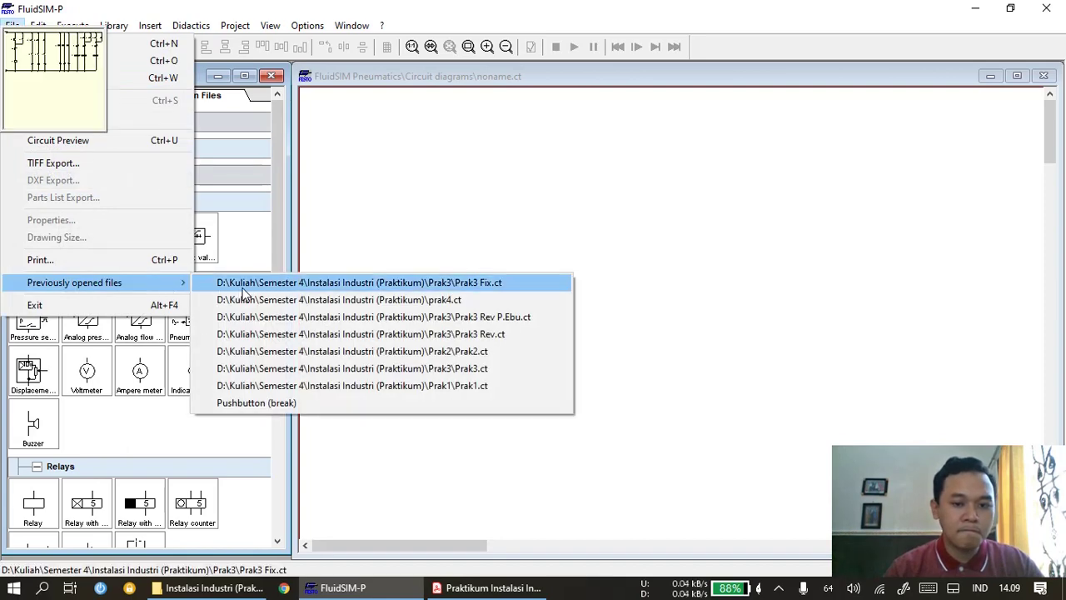
left_click(243, 286)
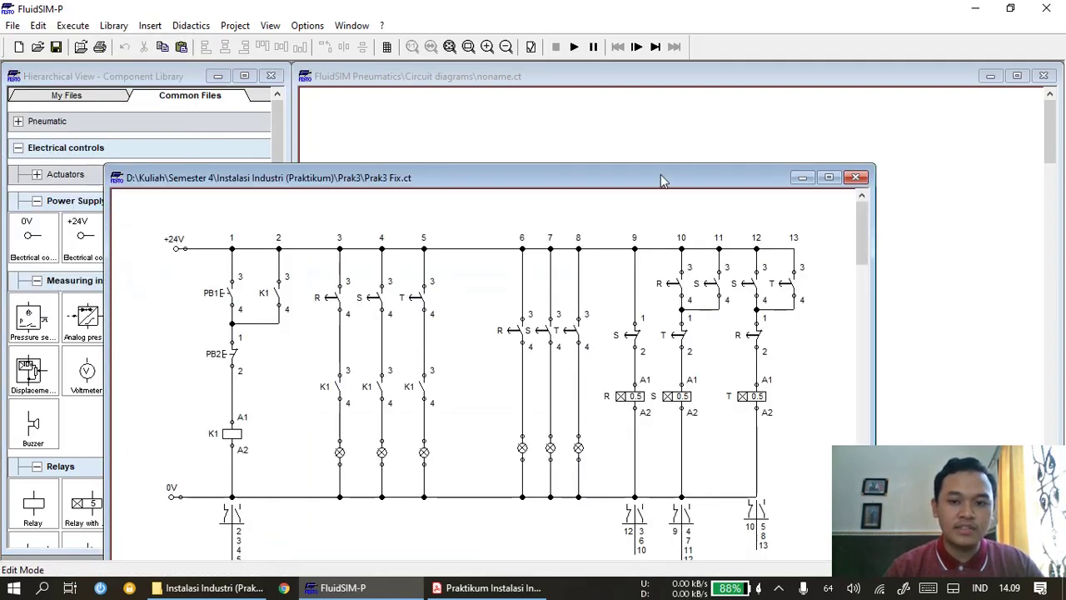
left_click_drag(661, 178, 581, 107)
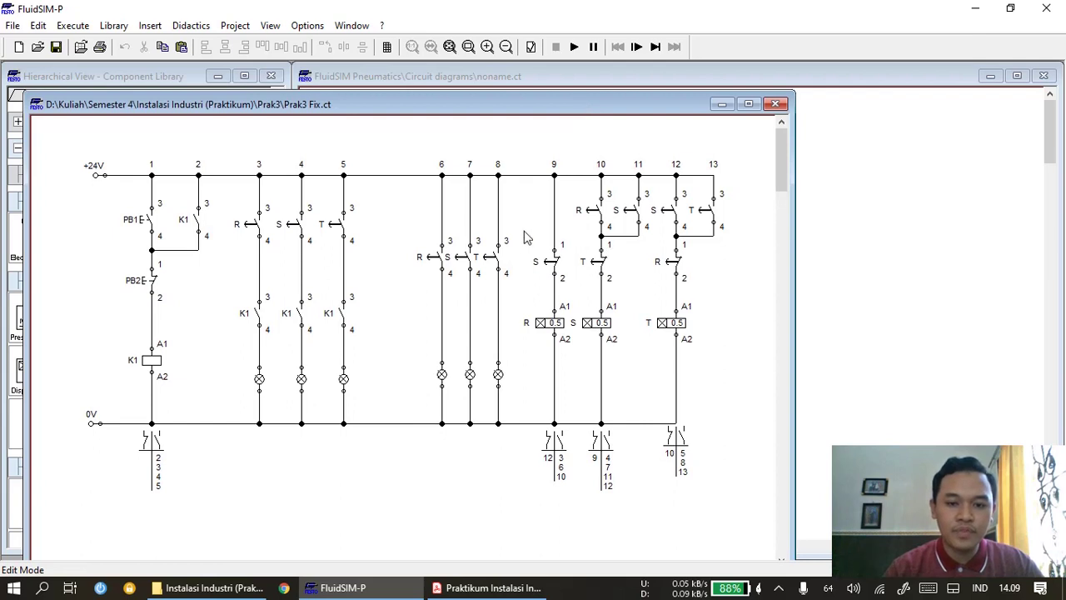
- Copy the R, S, T delay-relay section in columns 9–13 of Prak3 Fix.ct into the new circuit, and close Prak3 Fix.ct
left_click_drag(531, 151, 740, 442)
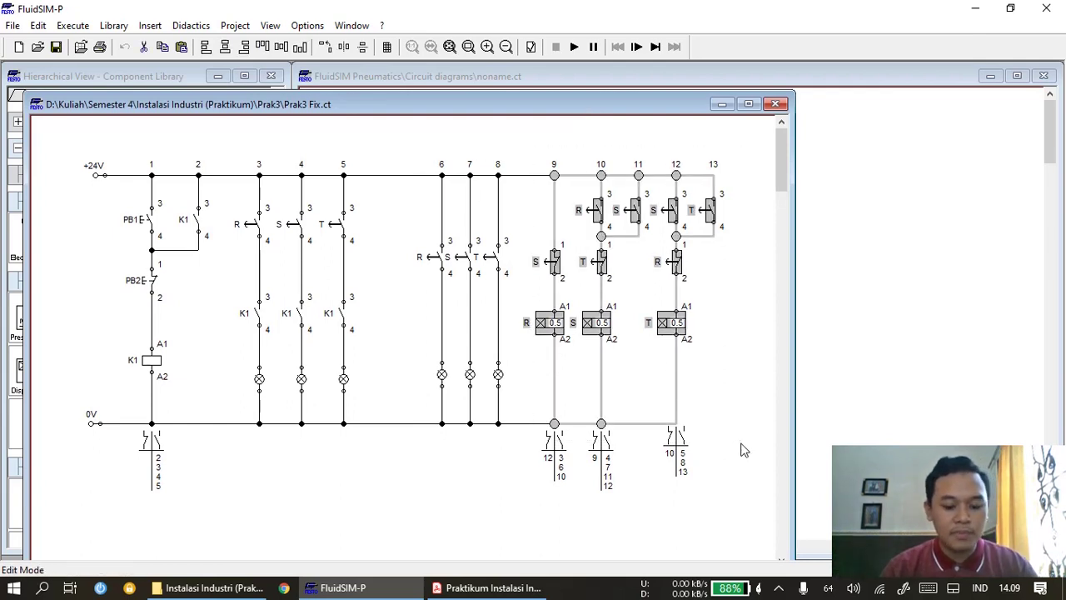
left_click(921, 177)
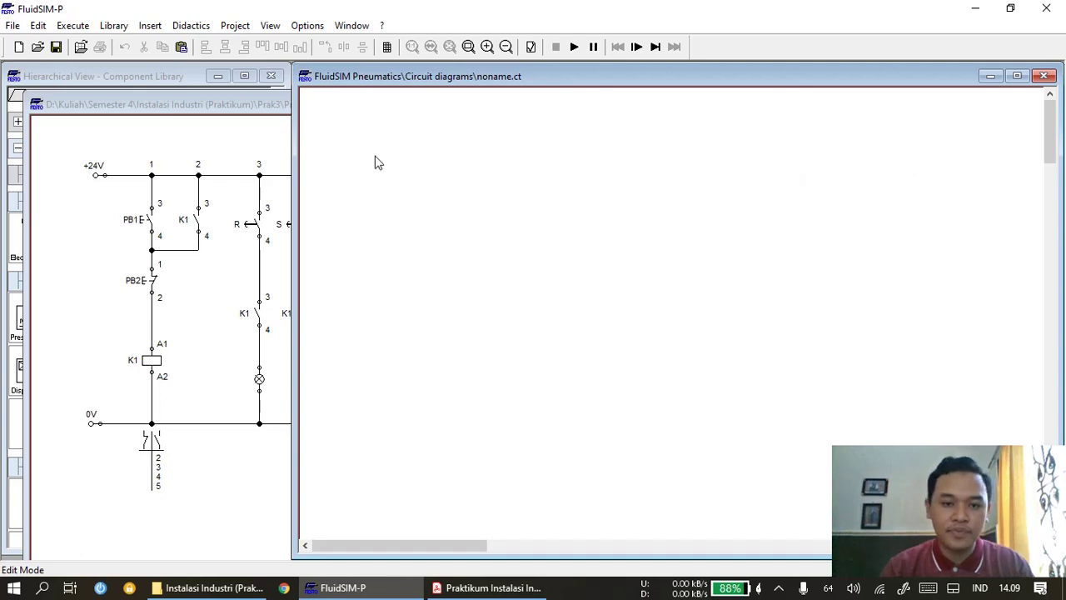
key("ctrl+v")
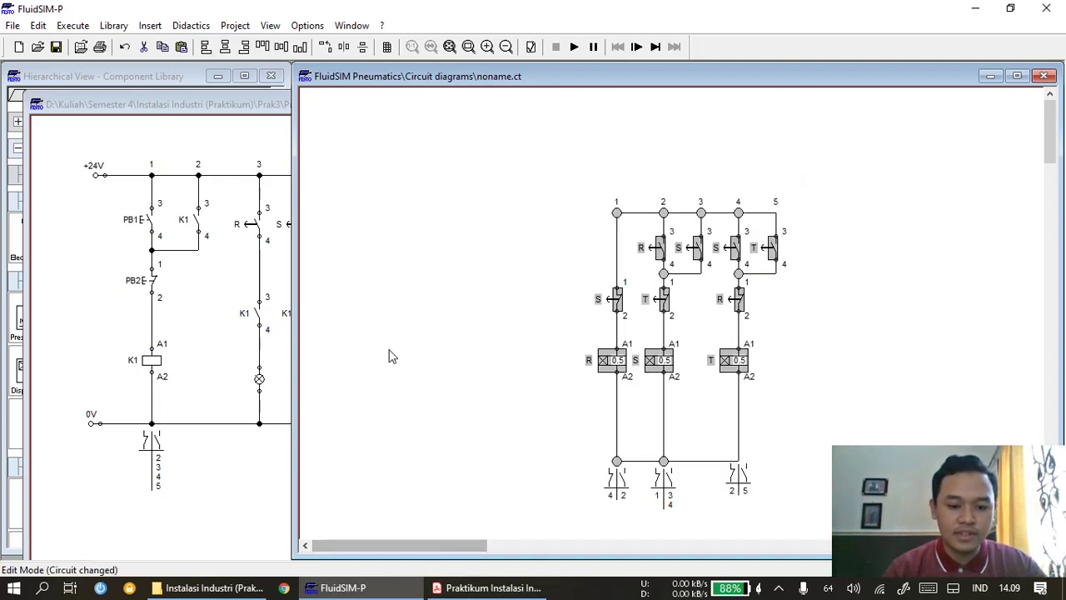
left_click(120, 236)
left_click(776, 106)
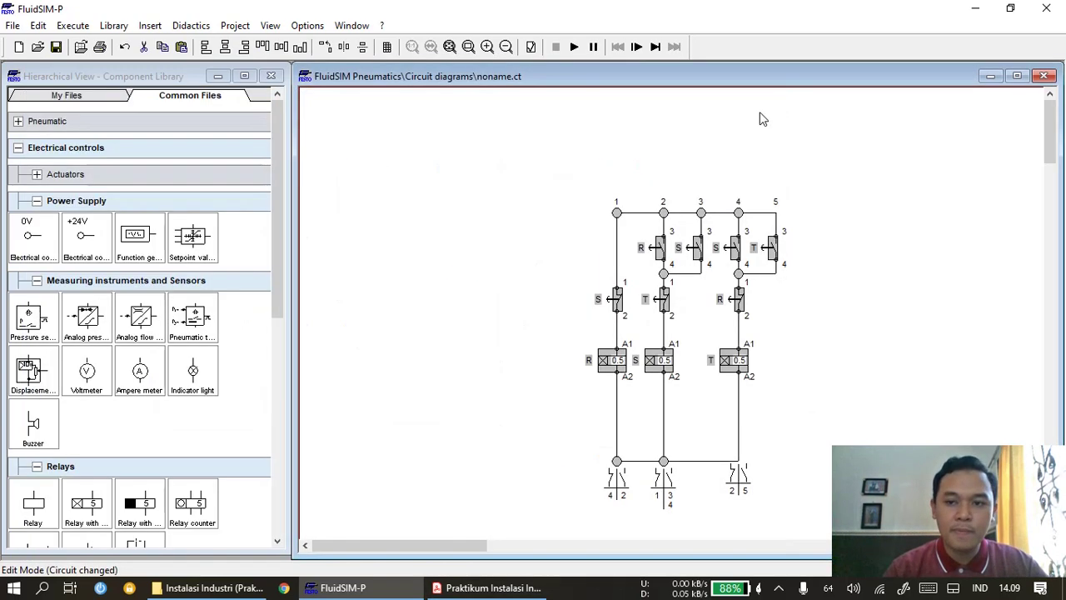
left_click(516, 263)
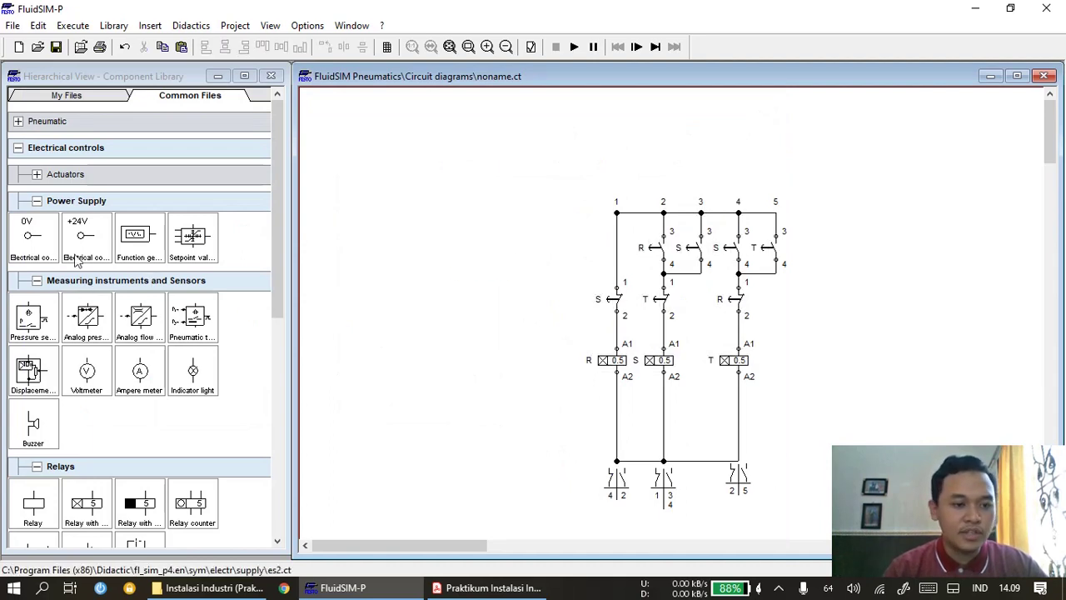
- Add +24V and 0V supply terminals and connect them to the upper and lower rails of the pasted relay section
left_click_drag(75, 261, 574, 209)
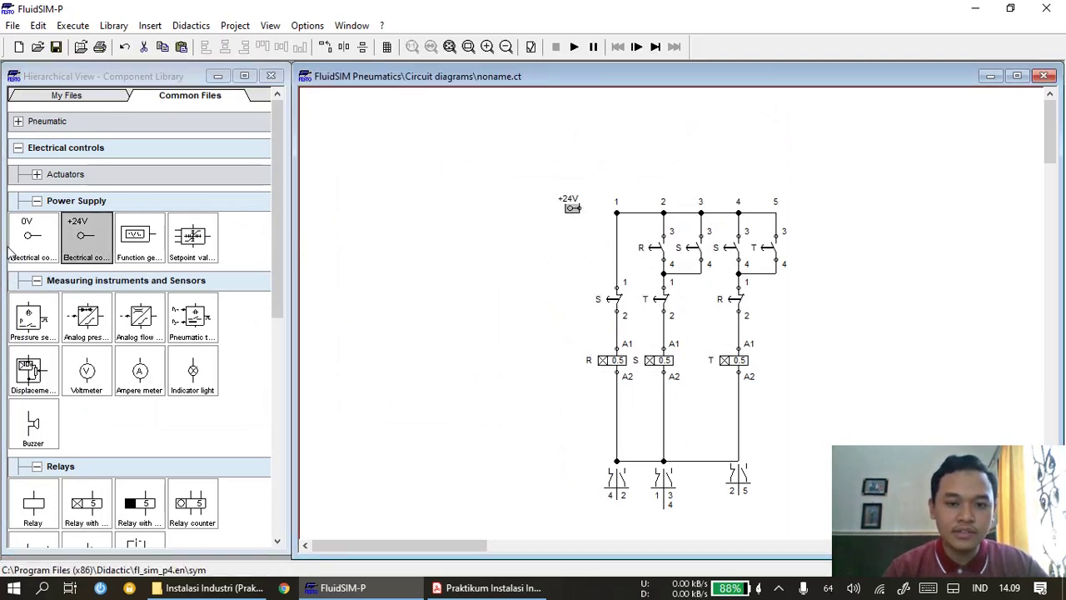
left_click_drag(24, 244, 559, 456)
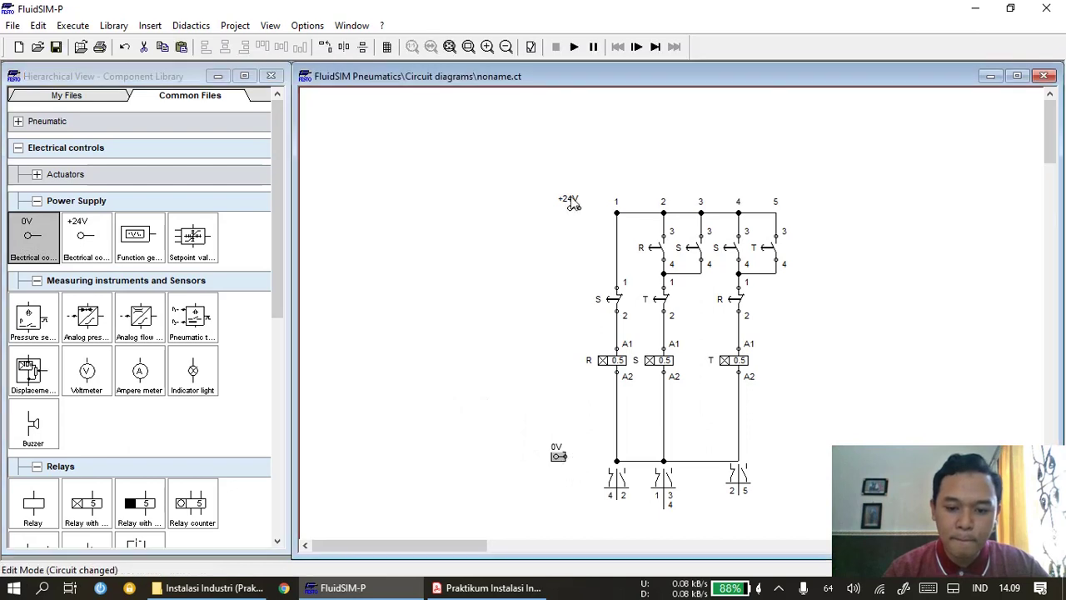
mouse_move(574, 208)
left_mouse_down()
mouse_move(616, 213)
mouse_move(575, 208)
mouse_move(587, 213)
left_mouse_up()
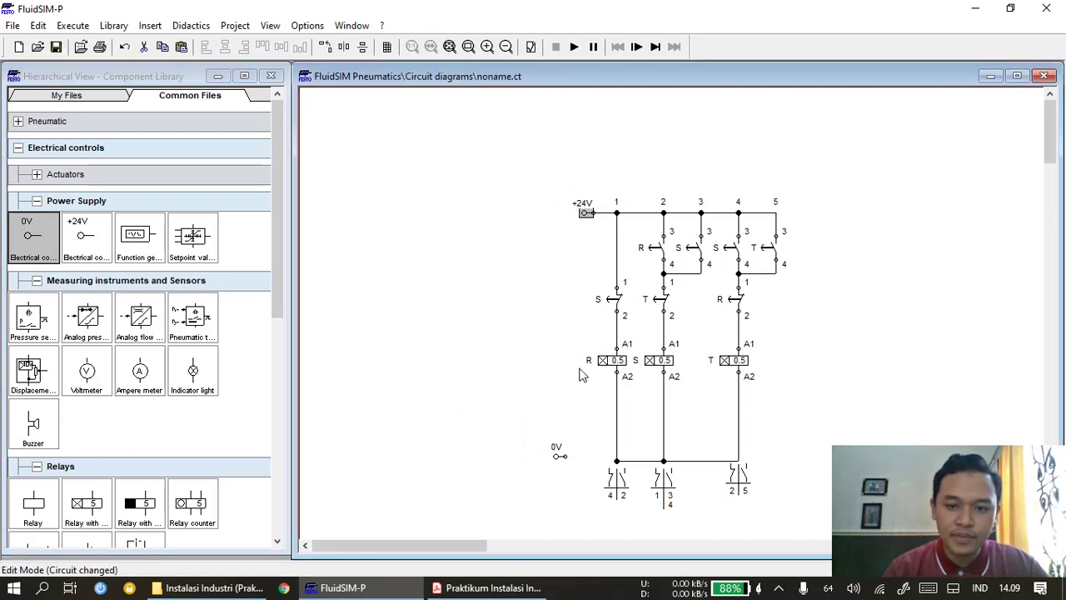
mouse_move(559, 457)
left_mouse_down()
mouse_move(584, 474)
mouse_move(615, 460)
left_mouse_up()
- Move the whole R, S, T relay section with its supply terminals to the upper right of the drawing area
left_click_drag(562, 175, 816, 489)
left_click_drag(731, 358, 964, 286)
left_click(598, 288)
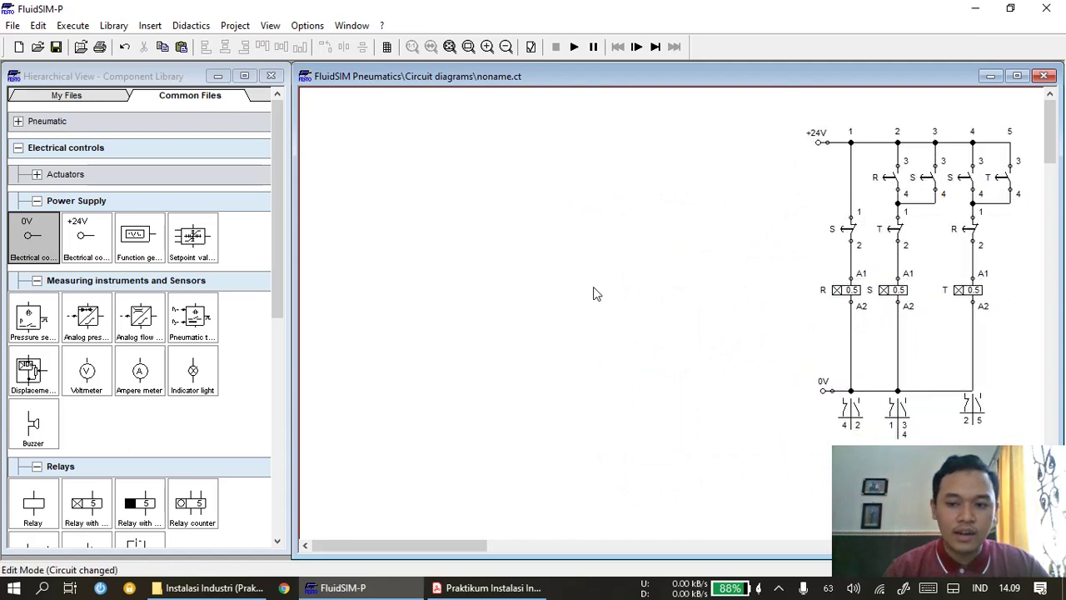
- Check the CW-CCW 3 Phase Motor Installation diagram in the Praktikum Instalasi Industri 2020 PDF and return to FluidSIM-P
left_click(487, 587)
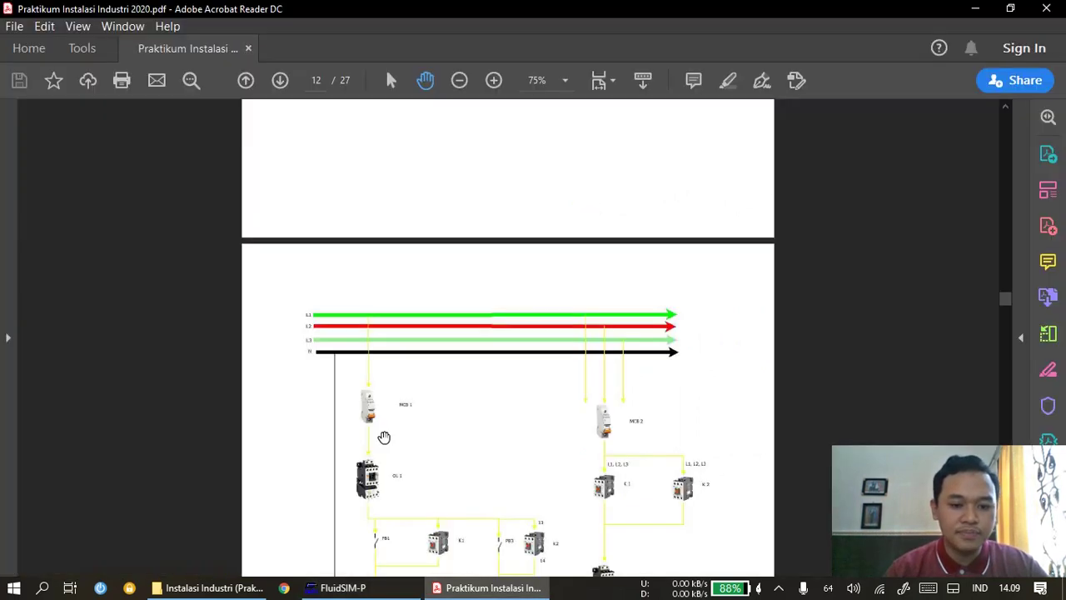
scroll(374, 383, "down", 5)
scroll(374, 382, "up", 5)
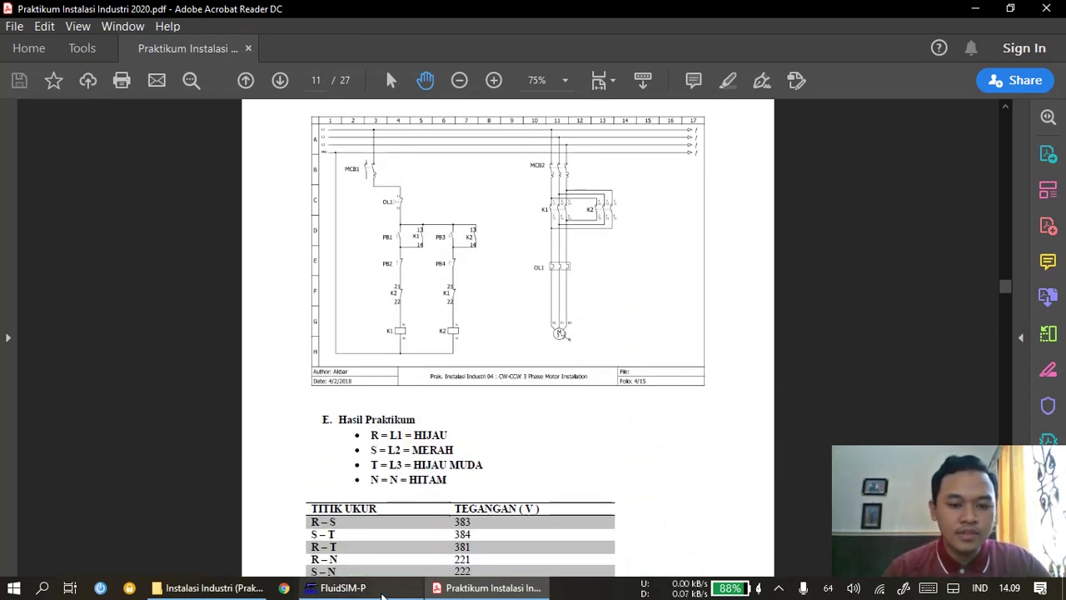
mouse_move(380, 593)
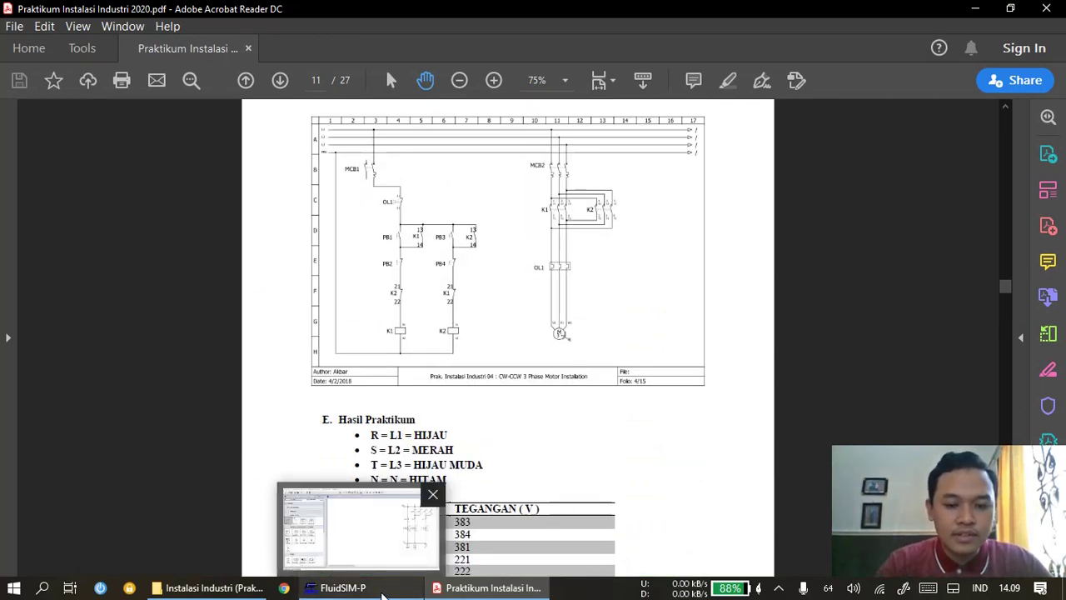
left_click(403, 593)
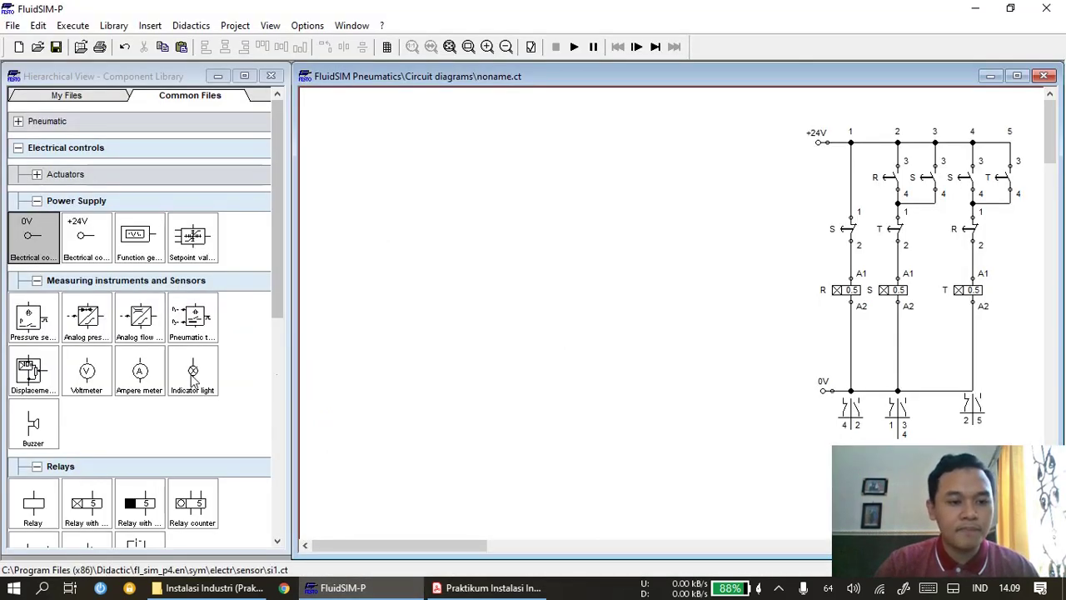
- Place a +24V supply terminal at the upper left of the empty drawing area and a 0V terminal directly below it
left_click(87, 240)
left_click_drag(87, 241, 343, 152)
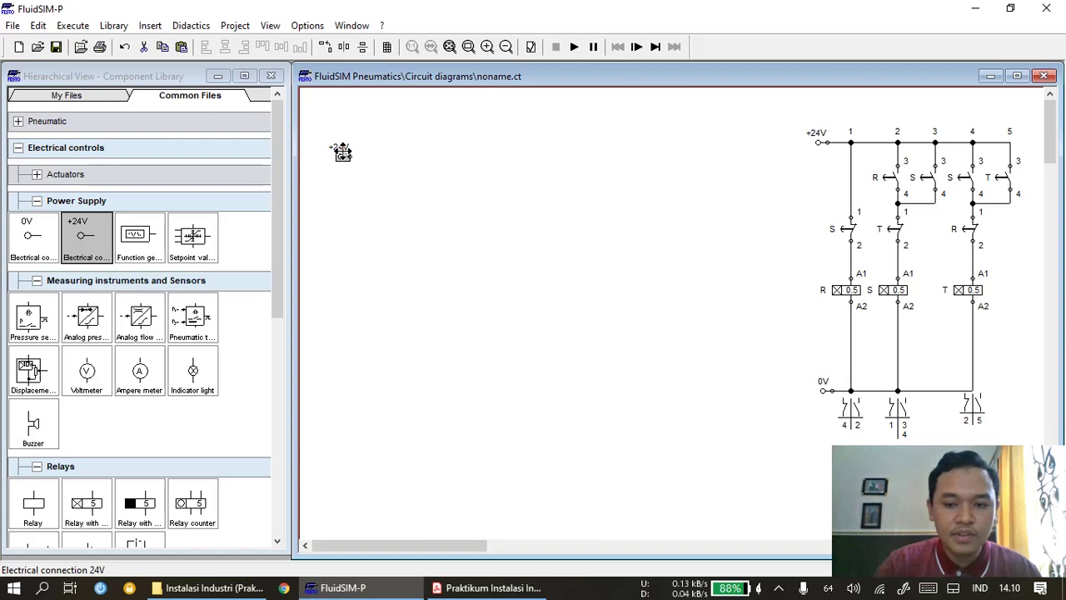
left_click_drag(343, 152, 342, 154)
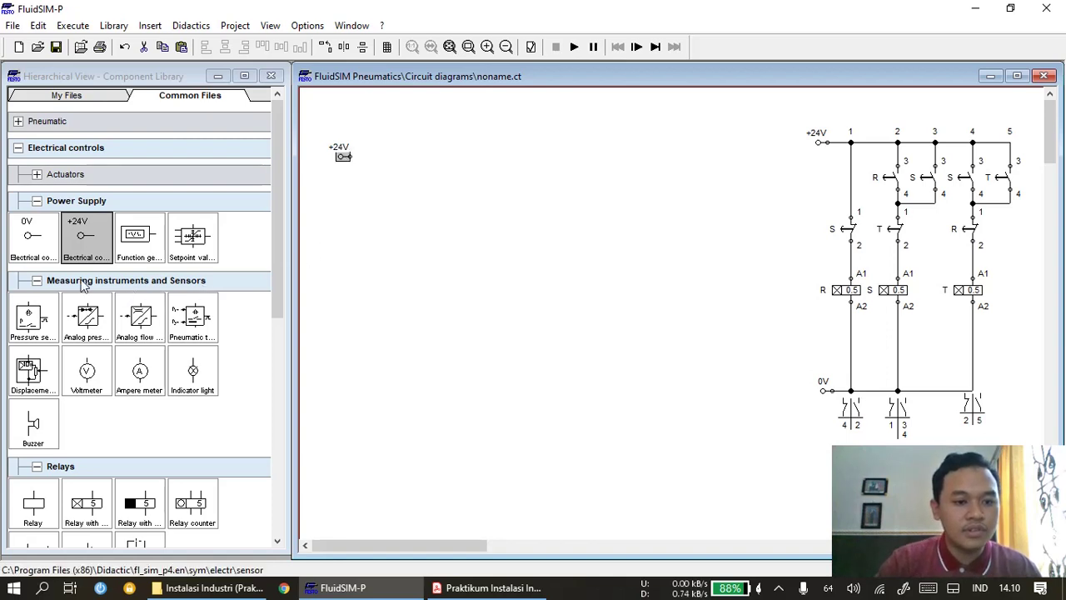
left_click_drag(26, 250, 344, 380)
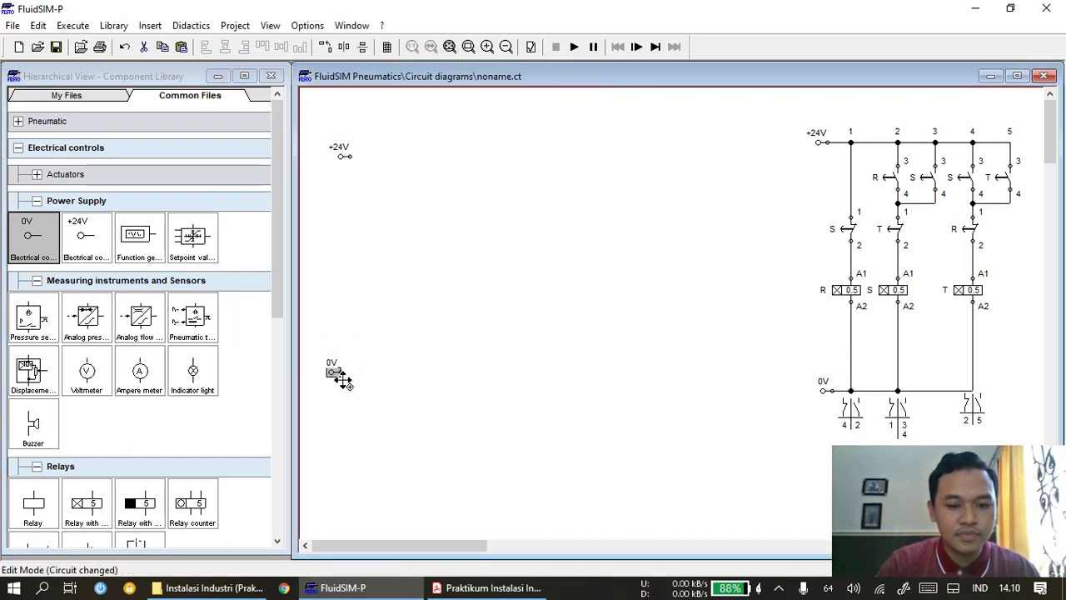
mouse_move(335, 374)
left_mouse_down()
mouse_move(352, 380)
mouse_move(343, 385)
left_mouse_up()
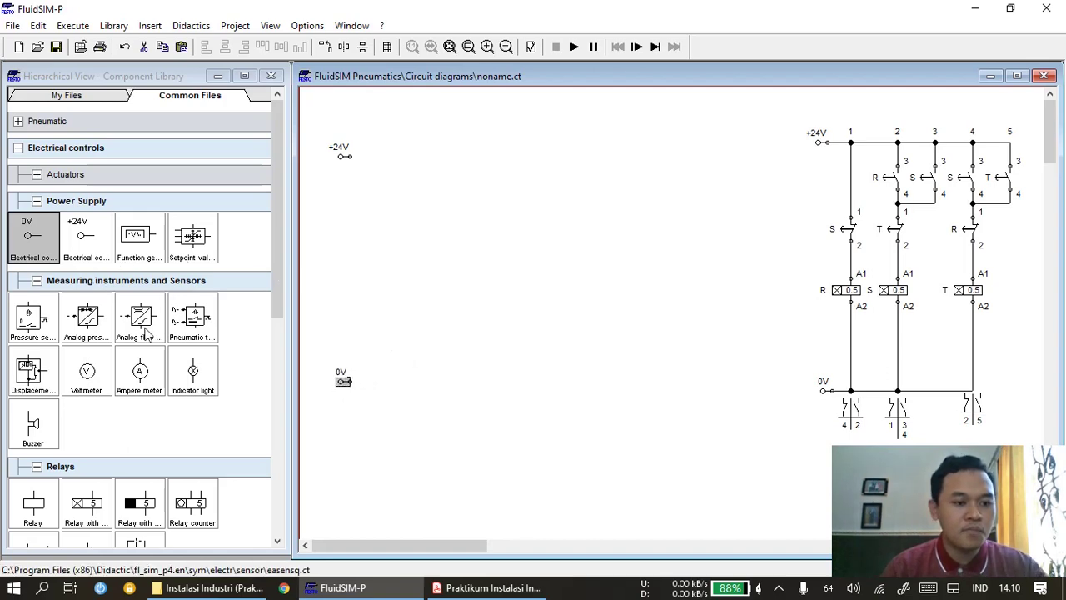
- Place a make pushbutton, a break pushbutton and a relay coil in one column beside the supply terminals, with a make switch beside the make pushbutton
left_click(279, 315)
left_click_drag(279, 315, 269, 521)
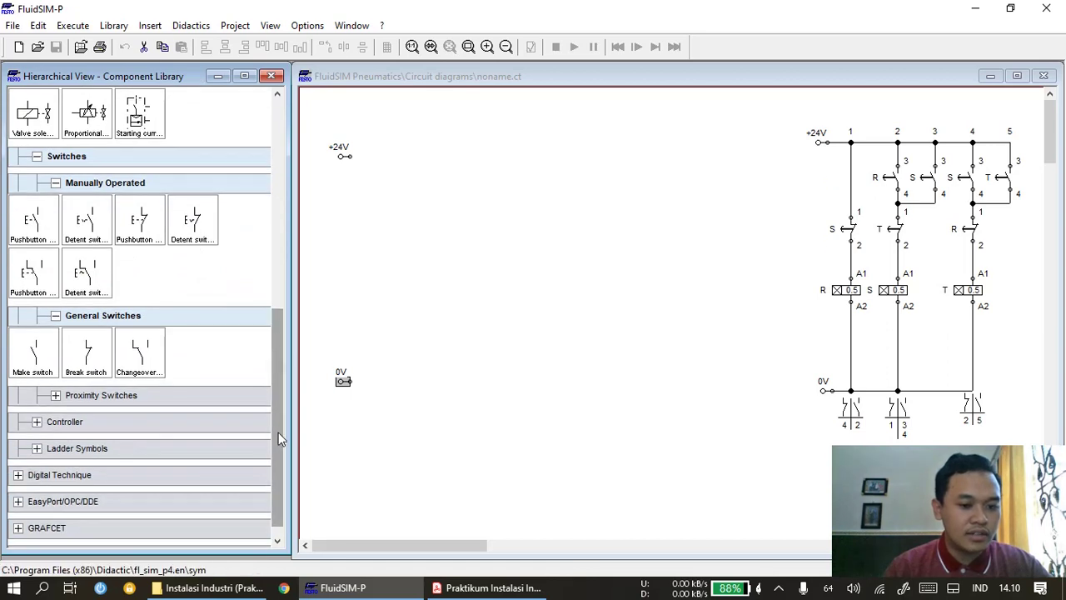
left_click_drag(281, 436, 283, 367)
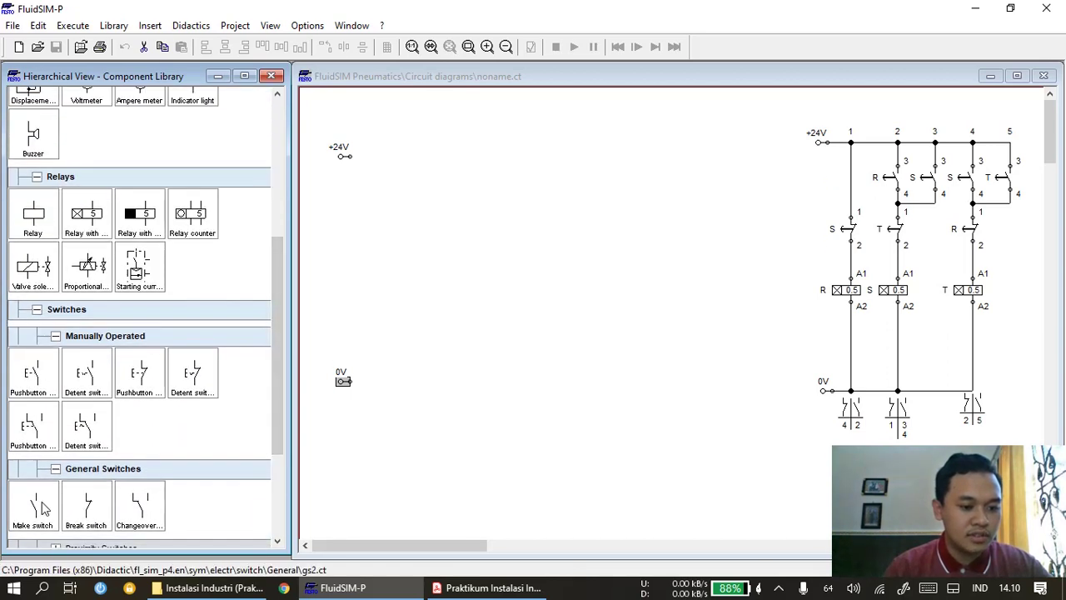
left_click_drag(33, 504, 415, 185)
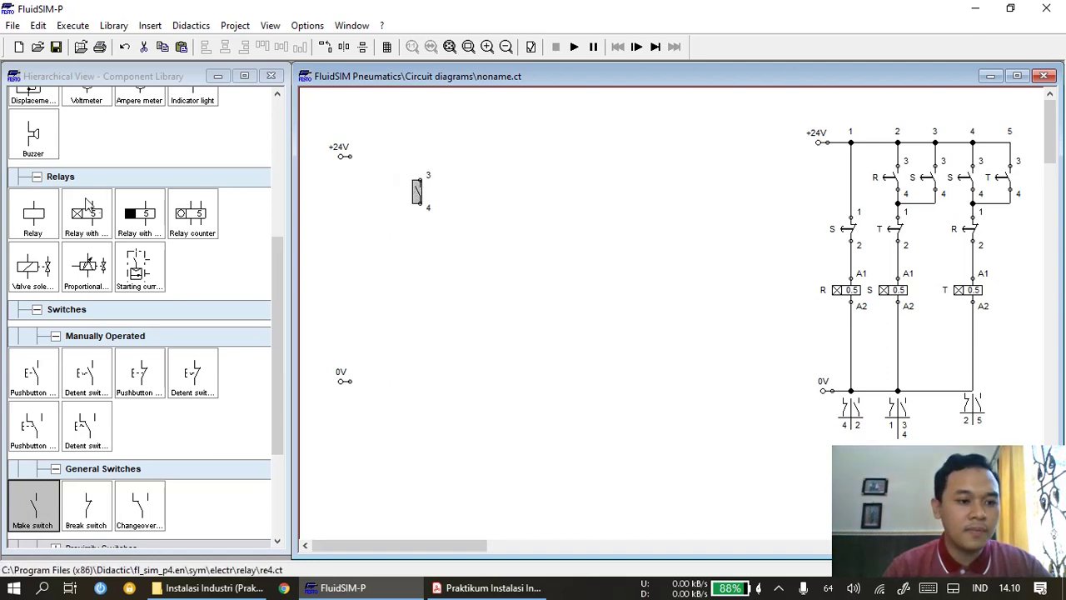
left_click_drag(35, 392, 371, 197)
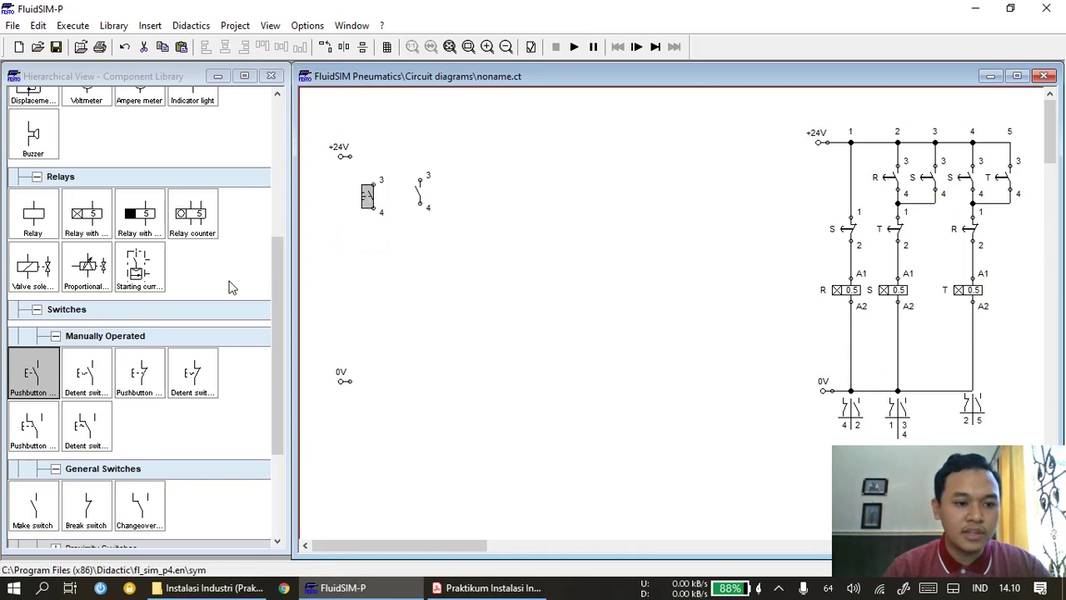
left_click_drag(154, 383, 382, 263)
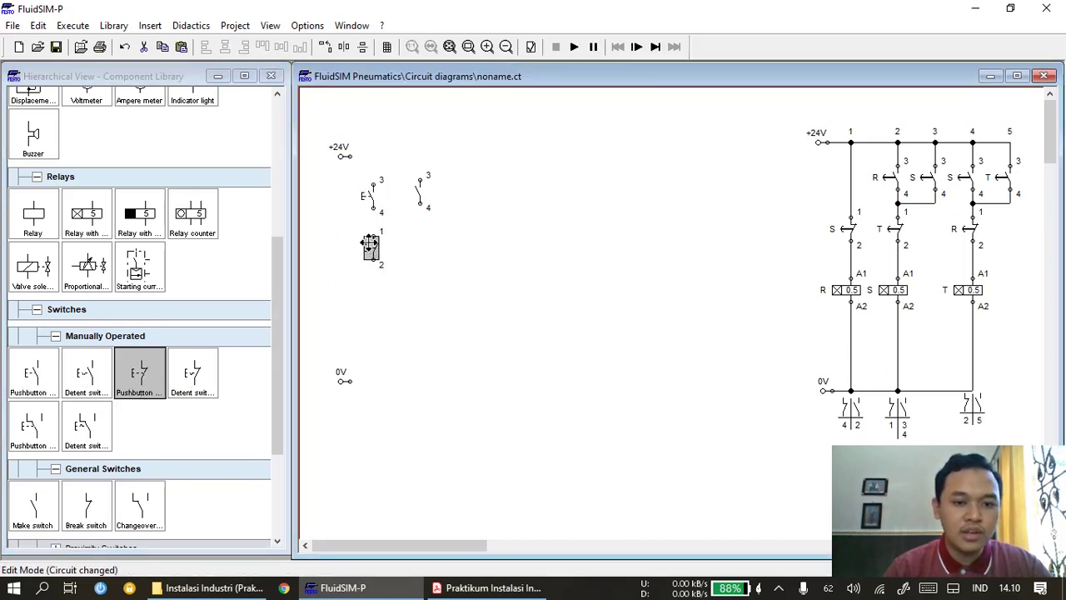
left_click_drag(39, 220, 382, 330)
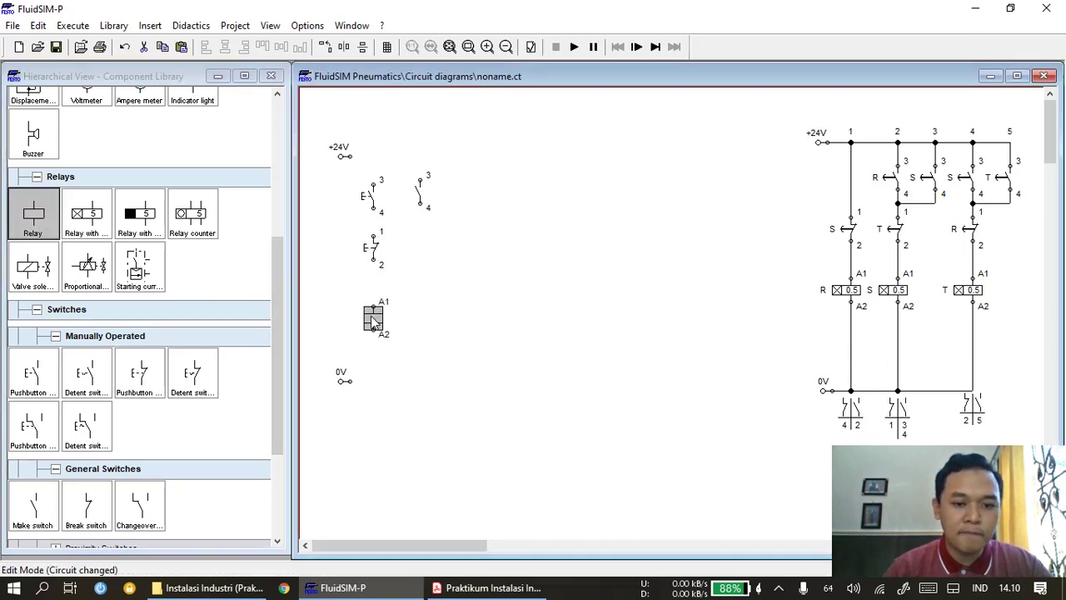
- Wire the pushbuttons and relay coil in series between +24V and 0V, with the make switch in parallel across the make pushbutton
left_click(375, 183)
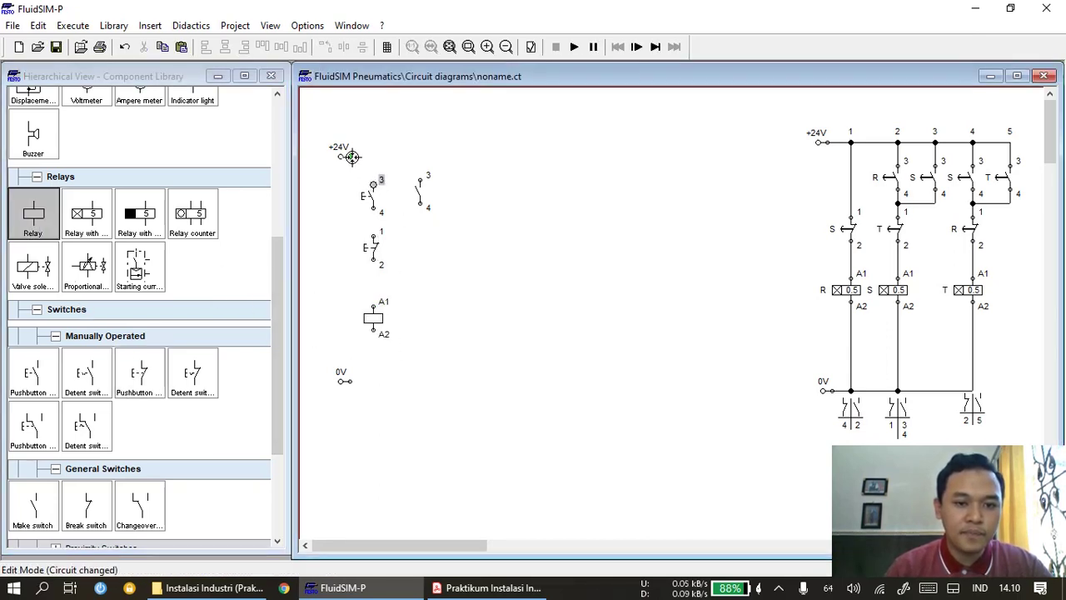
mouse_move(352, 156)
left_mouse_down()
mouse_move(373, 183)
mouse_move(374, 224)
mouse_move(370, 385)
mouse_move(353, 382)
left_mouse_up()
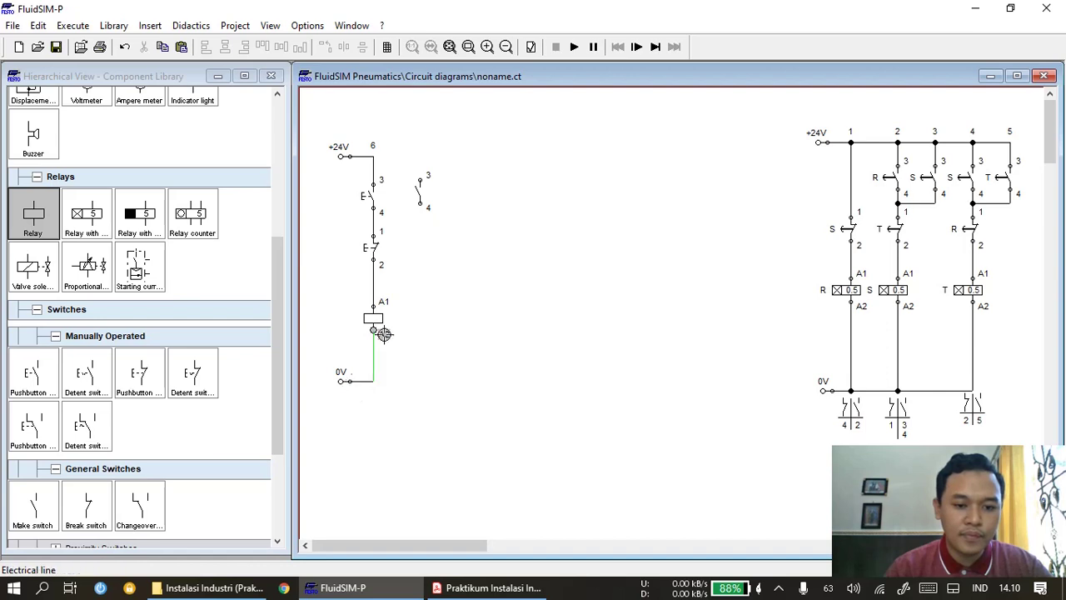
left_click_drag(375, 155, 374, 156)
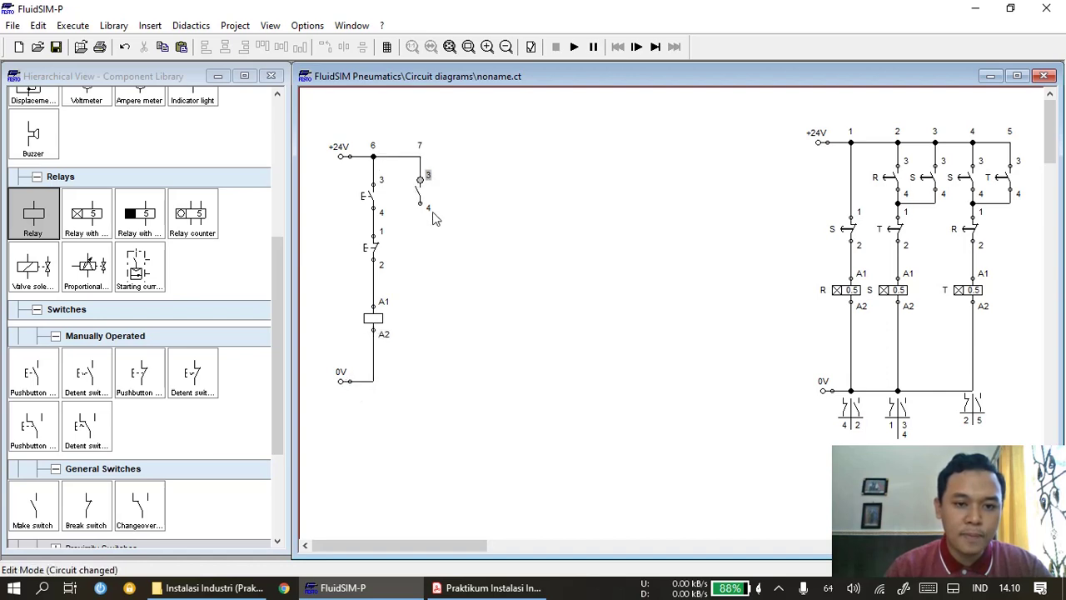
left_click_drag(420, 202, 373, 222)
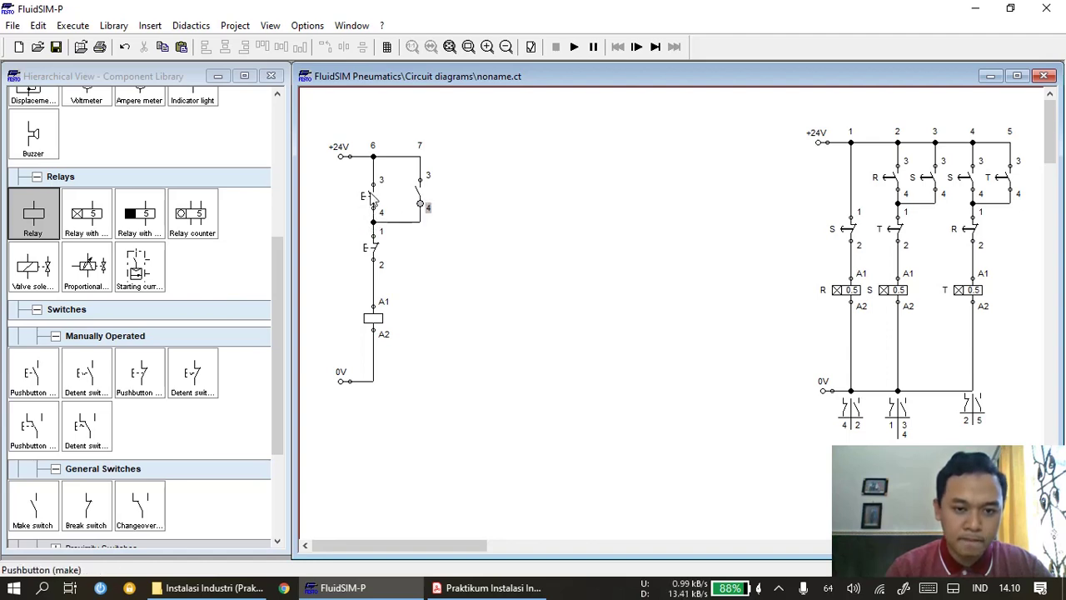
- Level the make pushbutton with its parallel make switch and move the break pushbutton and relay coil down to open space between them
left_click(372, 195)
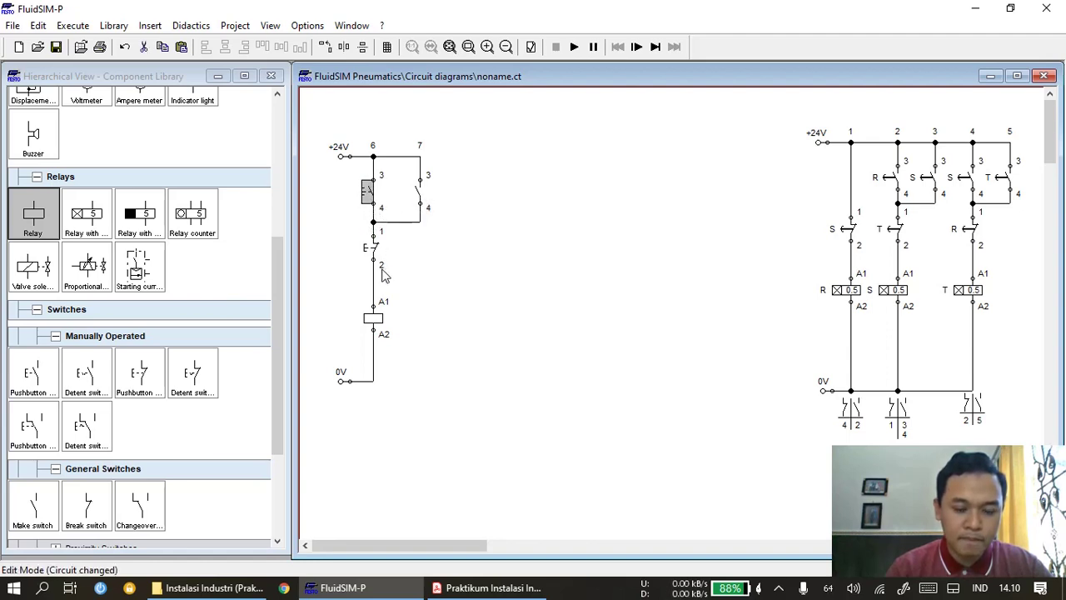
left_click_drag(373, 318, 373, 350)
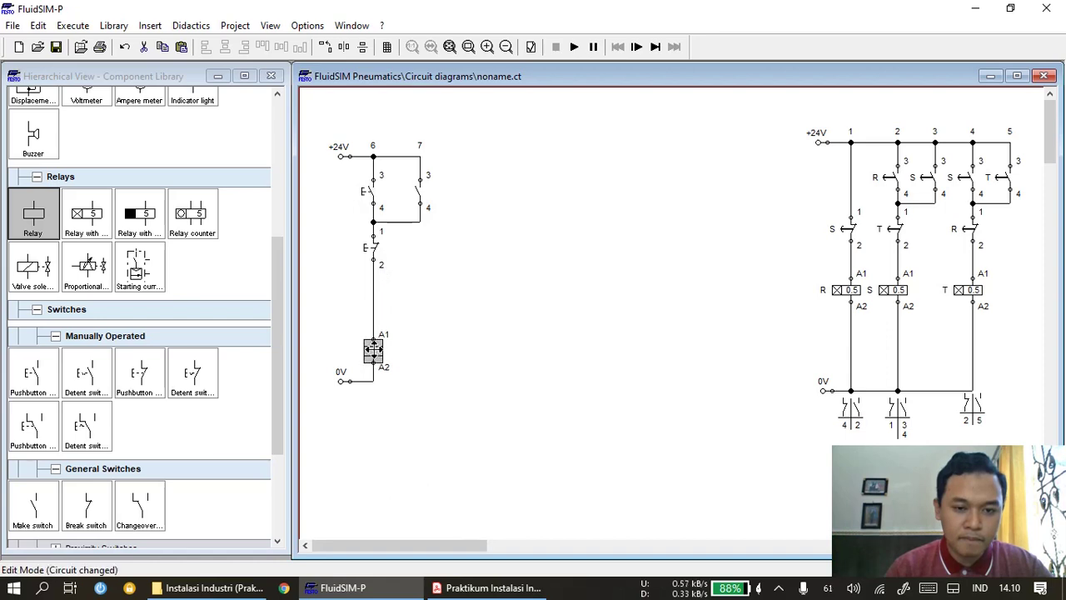
left_click(375, 250)
left_click(439, 302)
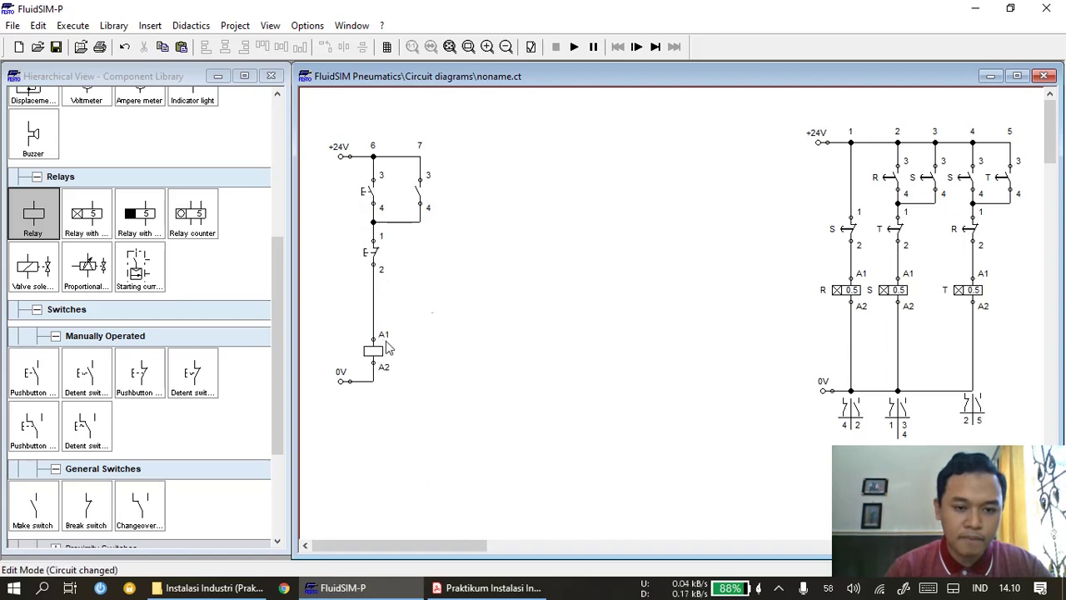
left_click(377, 353)
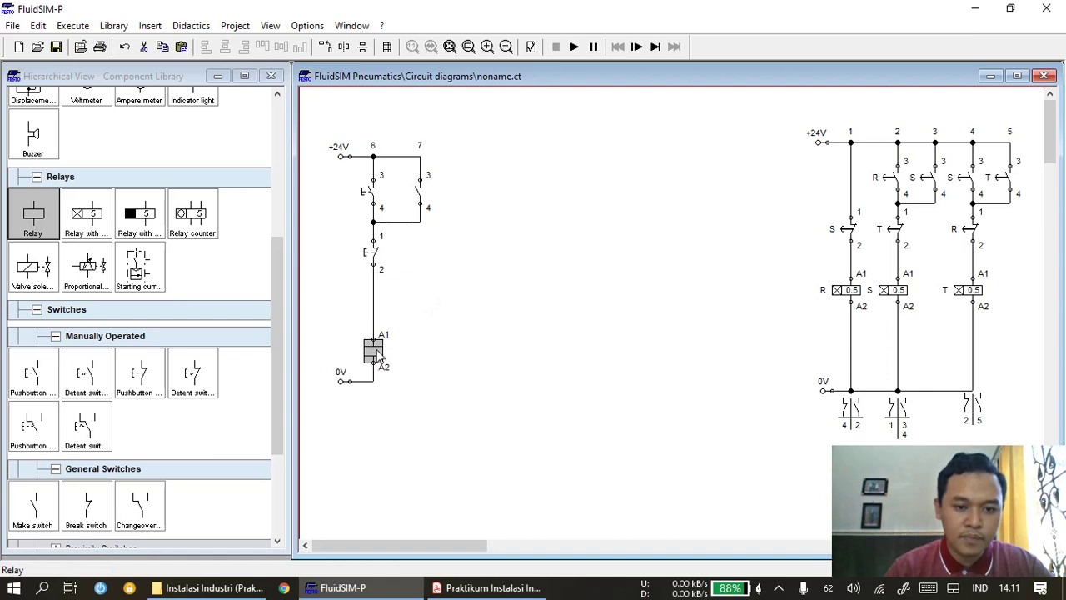
left_click_drag(377, 353, 377, 344)
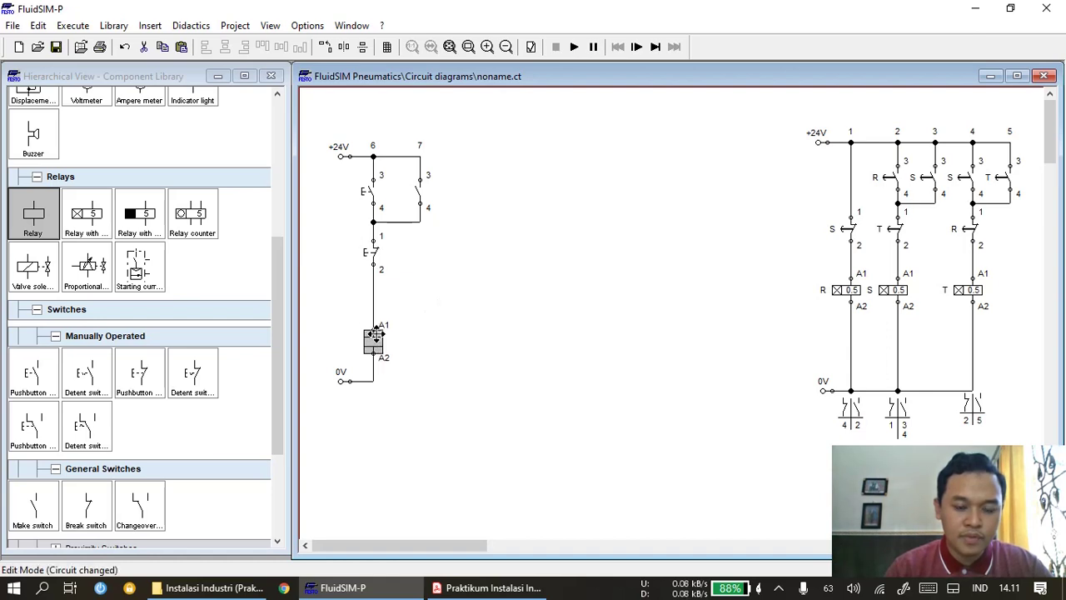
left_click(468, 360)
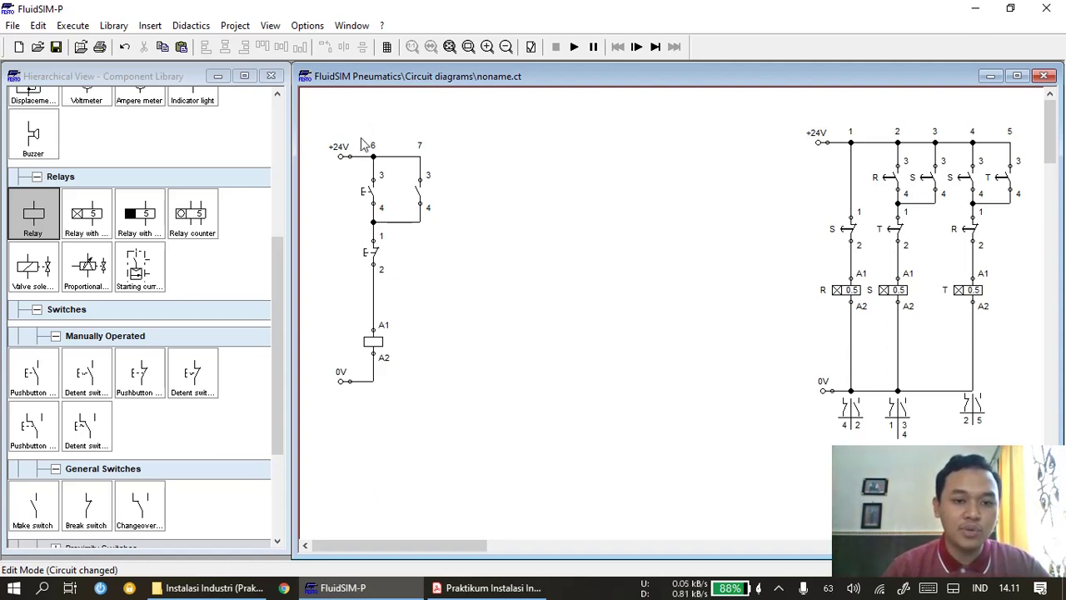
- Duplicate the pushbutton, make switch and relay branch beside the original and connect the copy to the +24V and 0V rails
left_click_drag(362, 143, 450, 415)
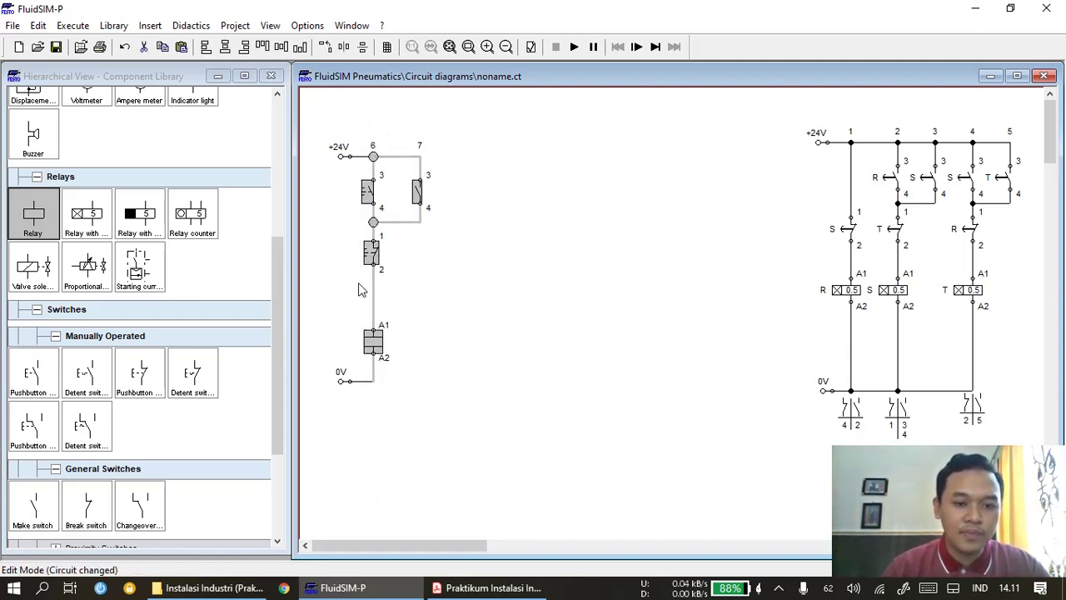
key("ctrl+c")
key("ctrl+v")
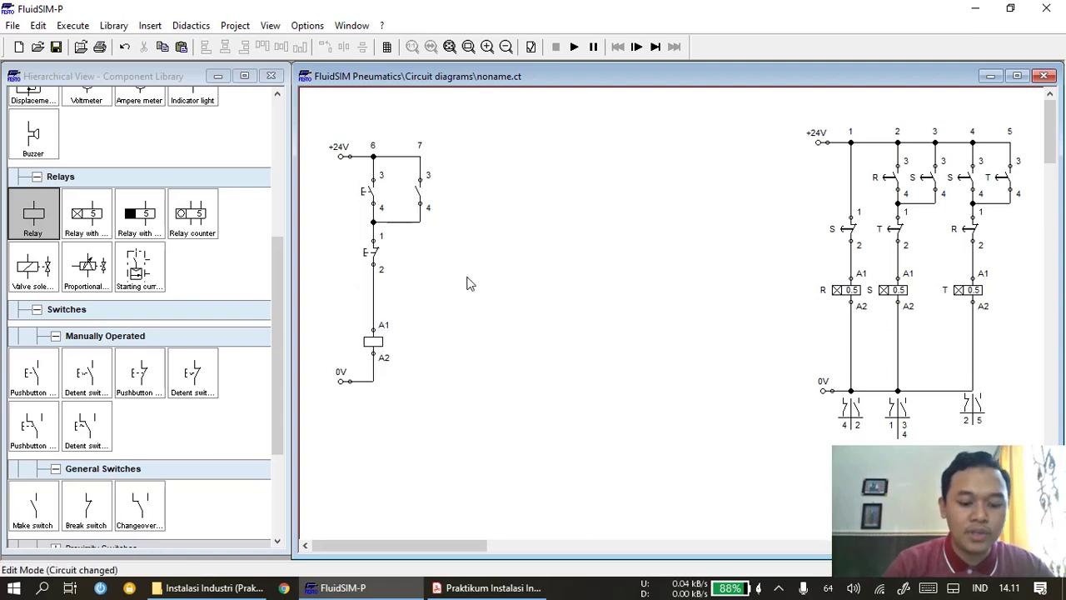
left_click_drag(673, 352, 456, 252)
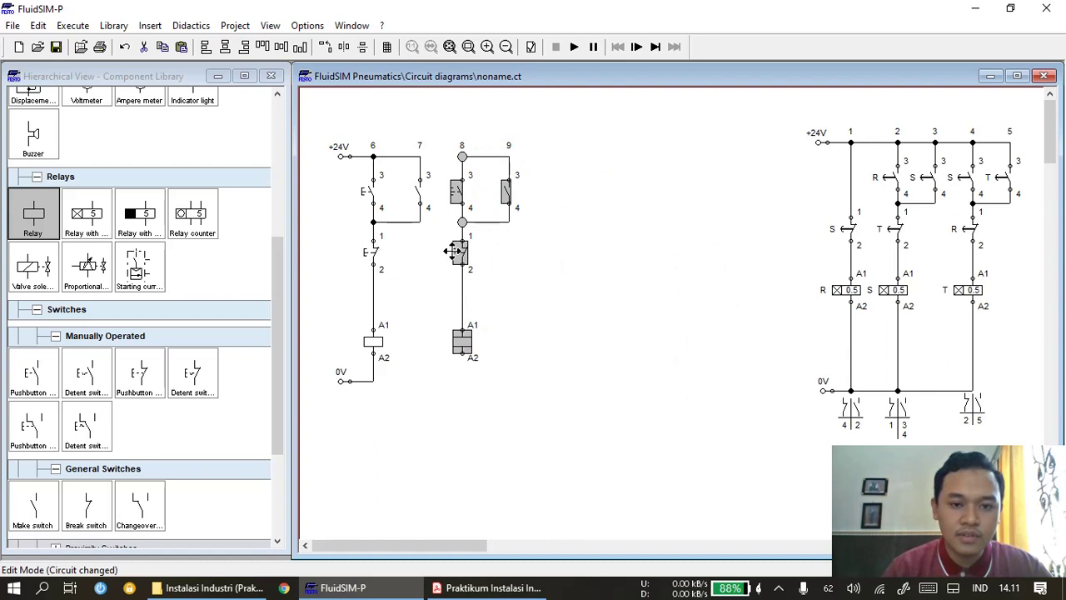
left_click_drag(461, 156, 419, 156)
left_click(443, 125)
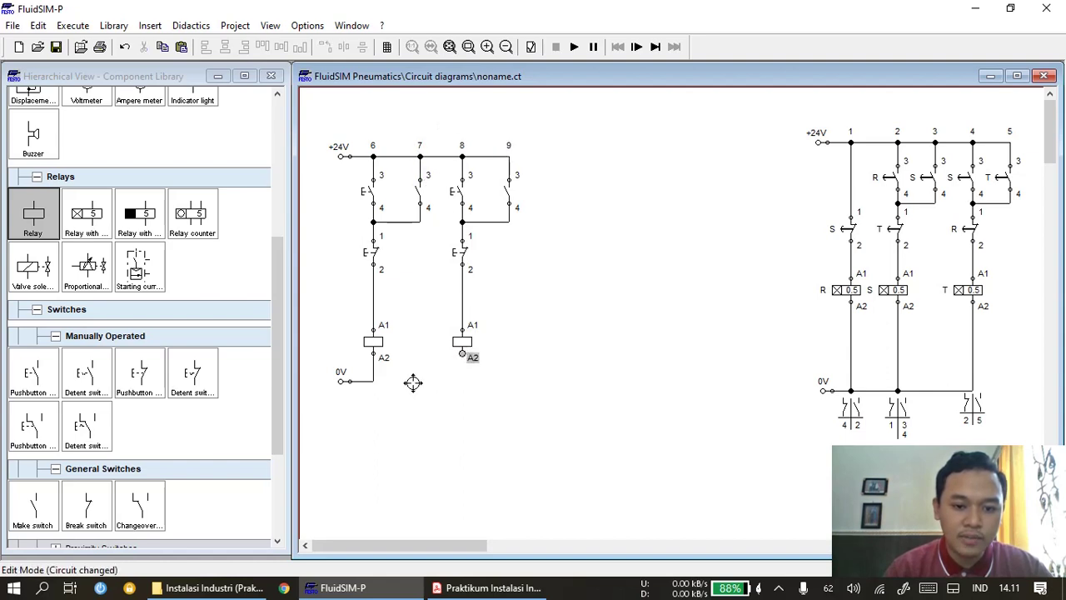
left_click_drag(373, 381, 462, 354)
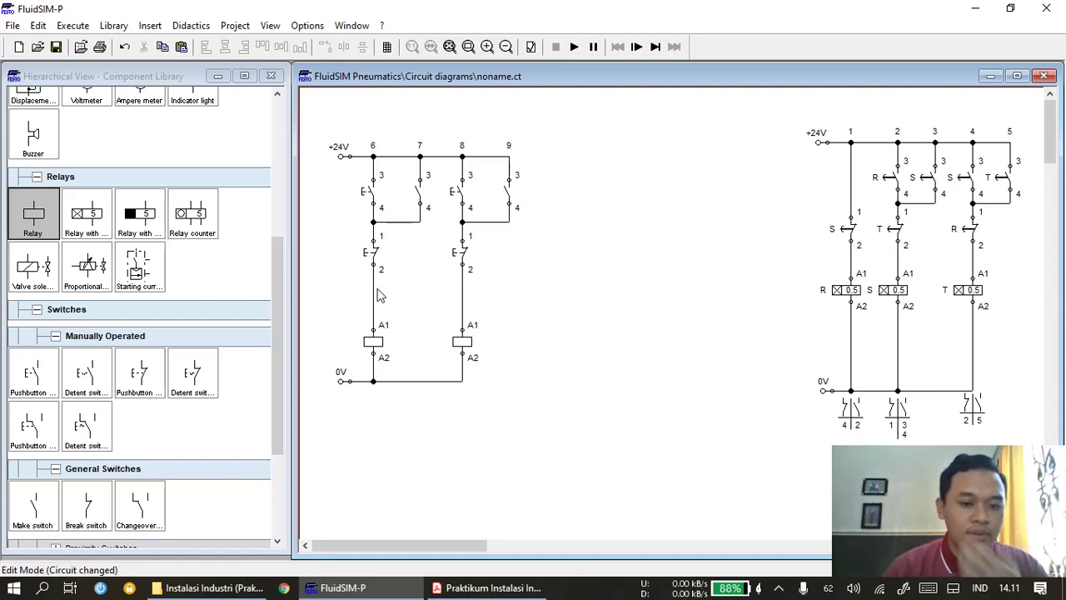
- Delete the wires between the break pushbuttons and relay coils in both branches and place a break switch in each gap
left_click_drag(462, 268, 463, 330)
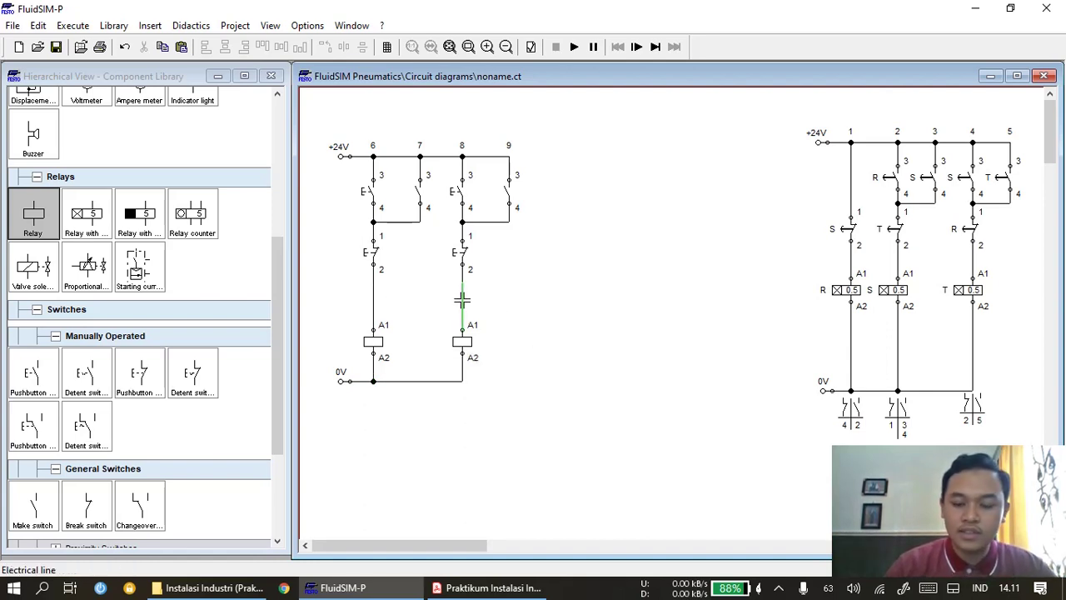
left_click_drag(373, 268, 373, 300)
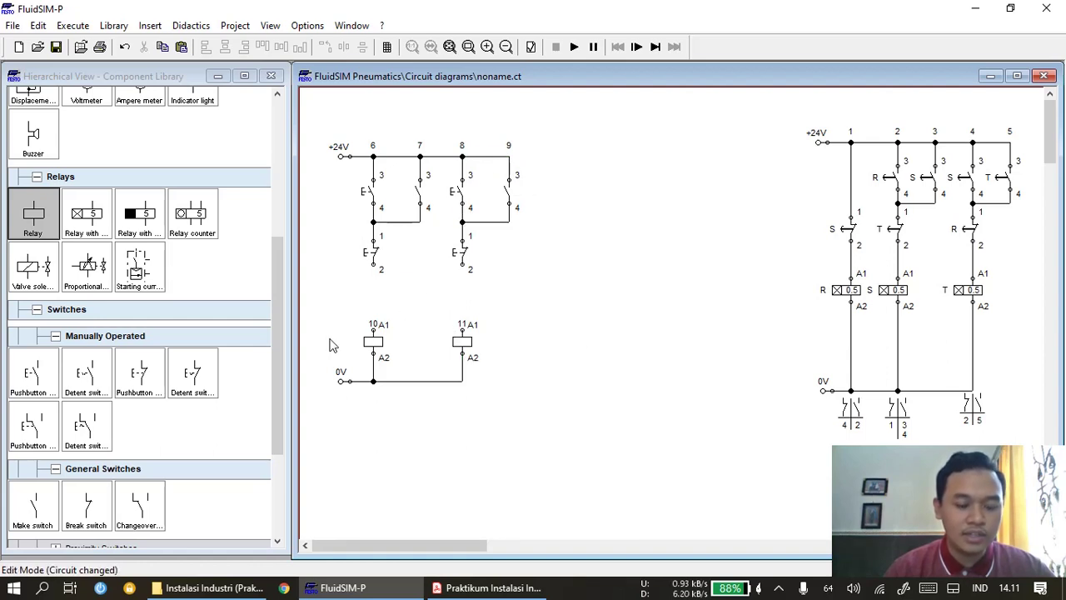
left_click_drag(274, 393, 275, 413)
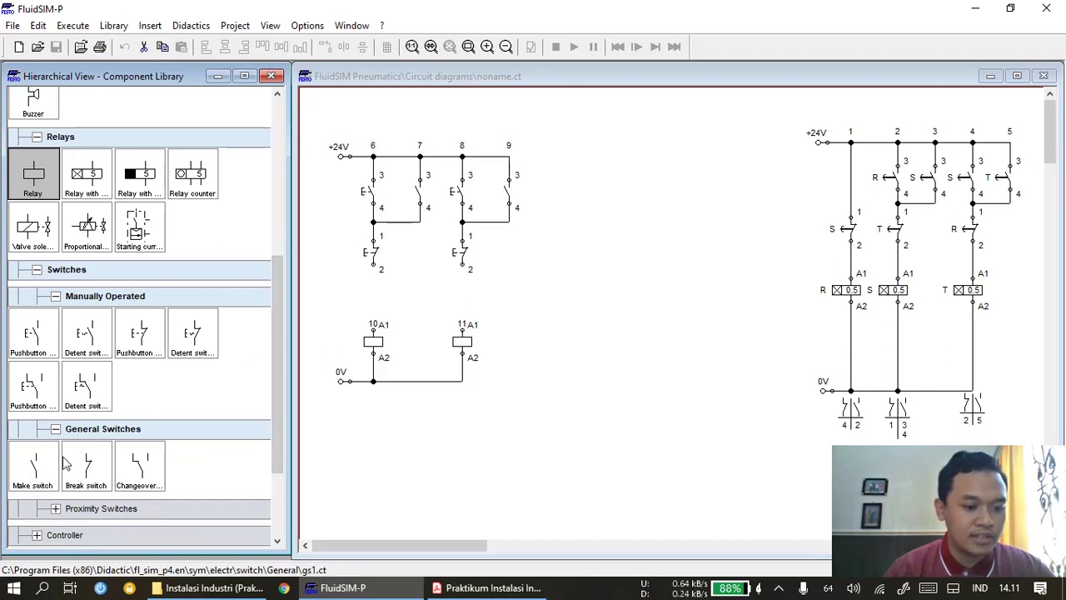
left_click_drag(98, 470, 371, 289)
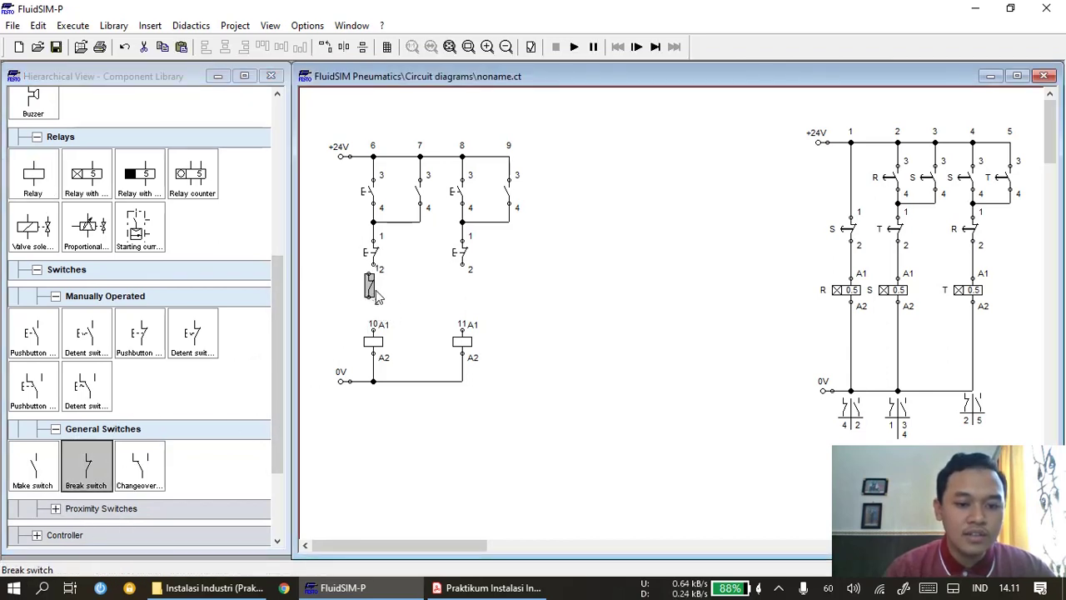
left_click(418, 303)
left_click_drag(95, 464, 466, 292)
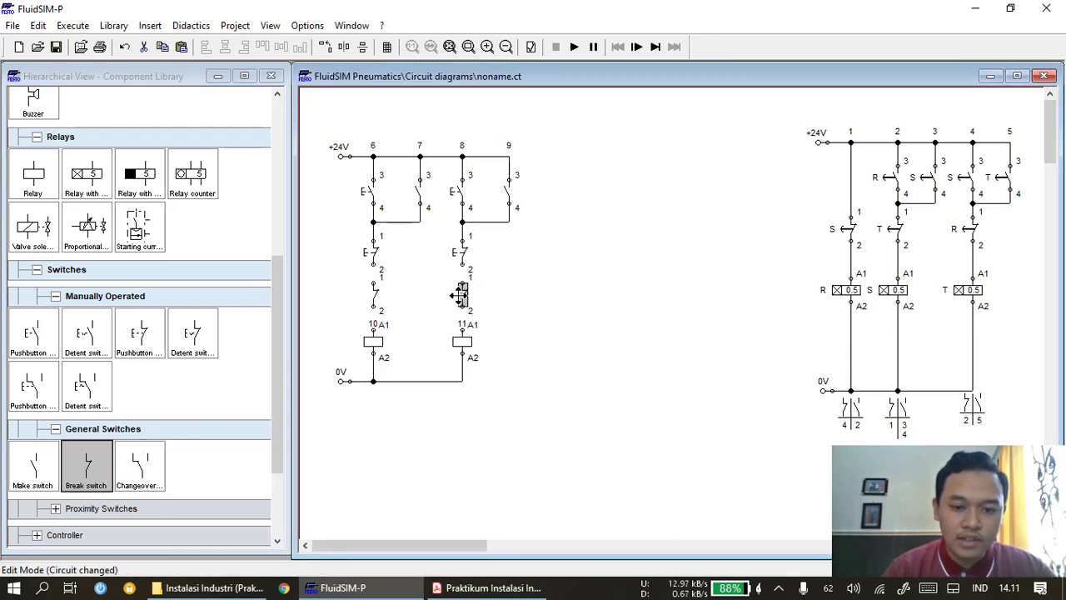
- Wire the break switch in each branch in series between its break pushbutton and relay coil
left_click_drag(373, 284, 373, 269)
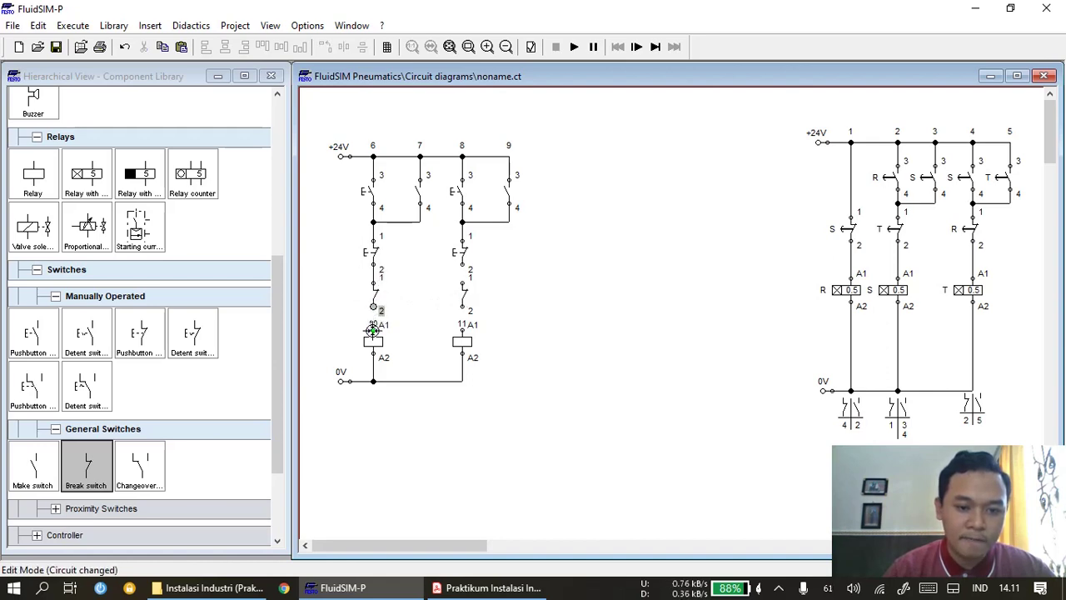
left_click_drag(373, 331, 373, 331)
left_click_drag(462, 283, 463, 267)
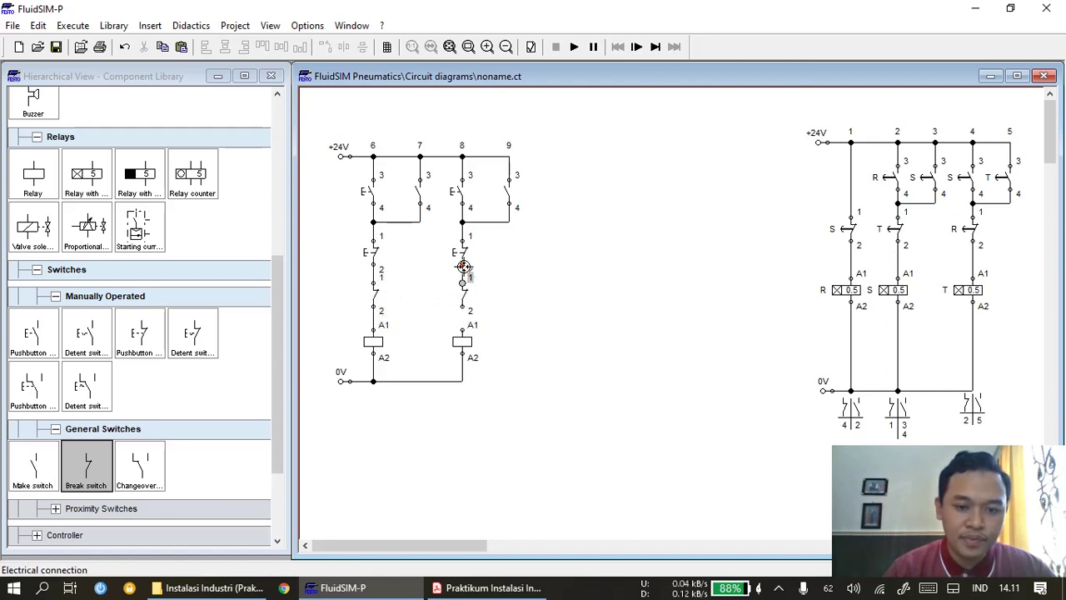
left_click_drag(464, 308, 463, 330)
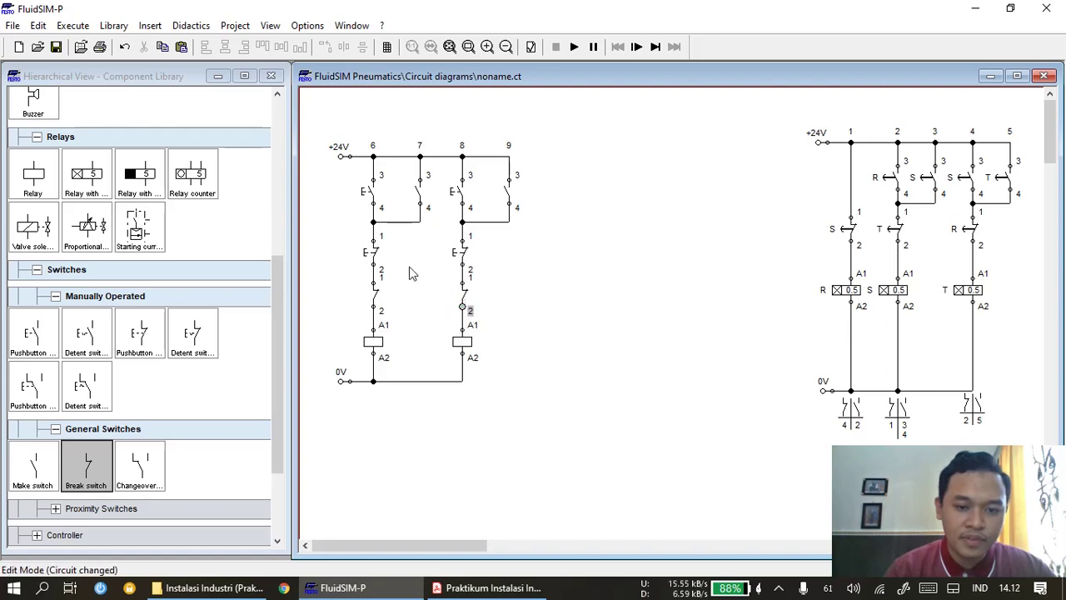
- Label the relay coil of the first branch R1 and the relay coil of the second branch R2
double_click(373, 342)
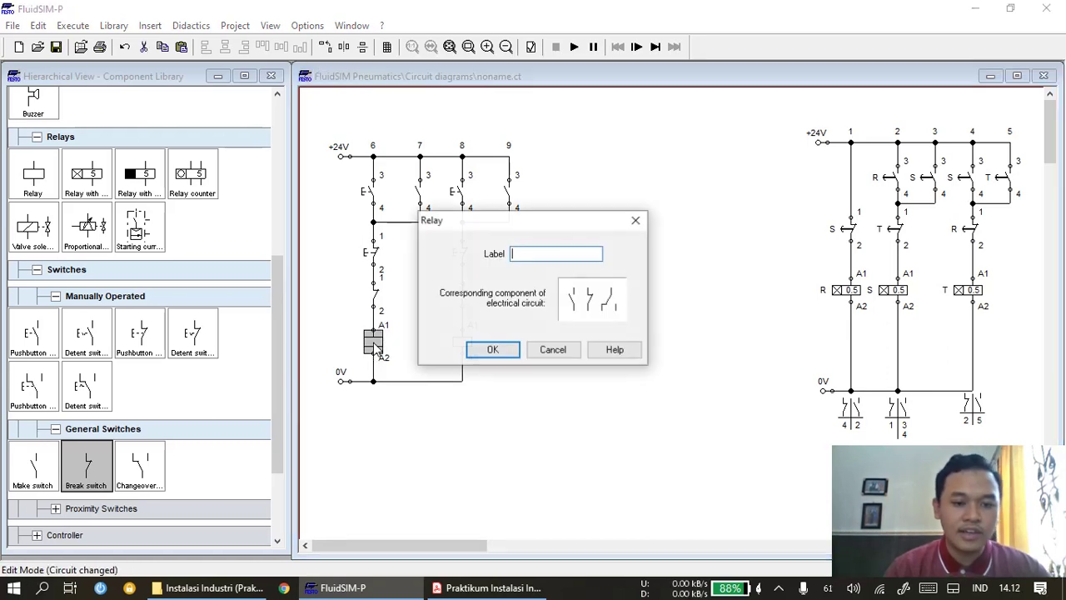
type("R1")
key("Return")
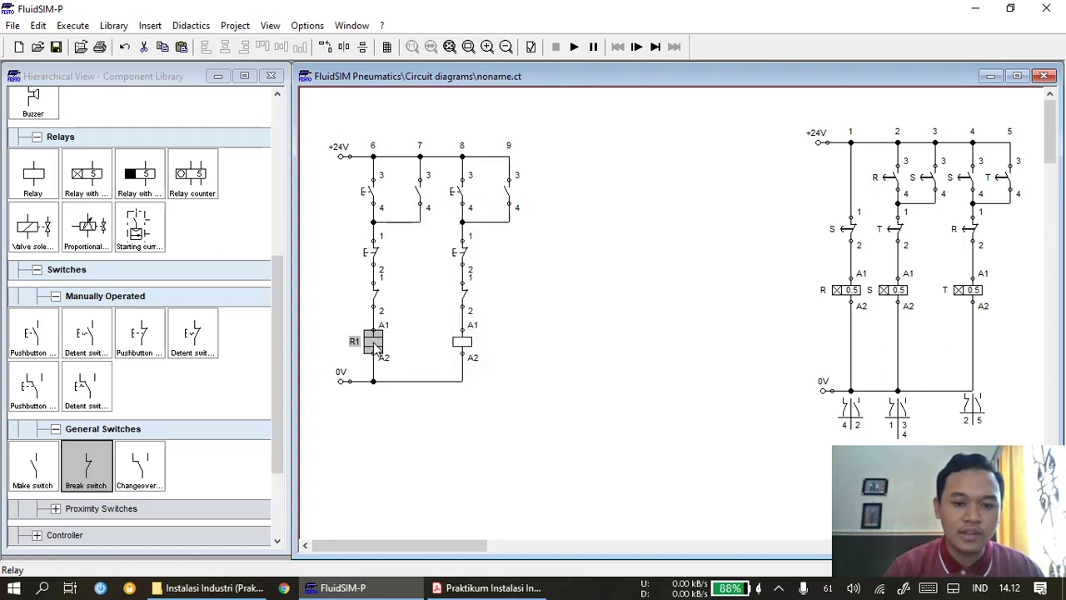
double_click(461, 342)
type("R2")
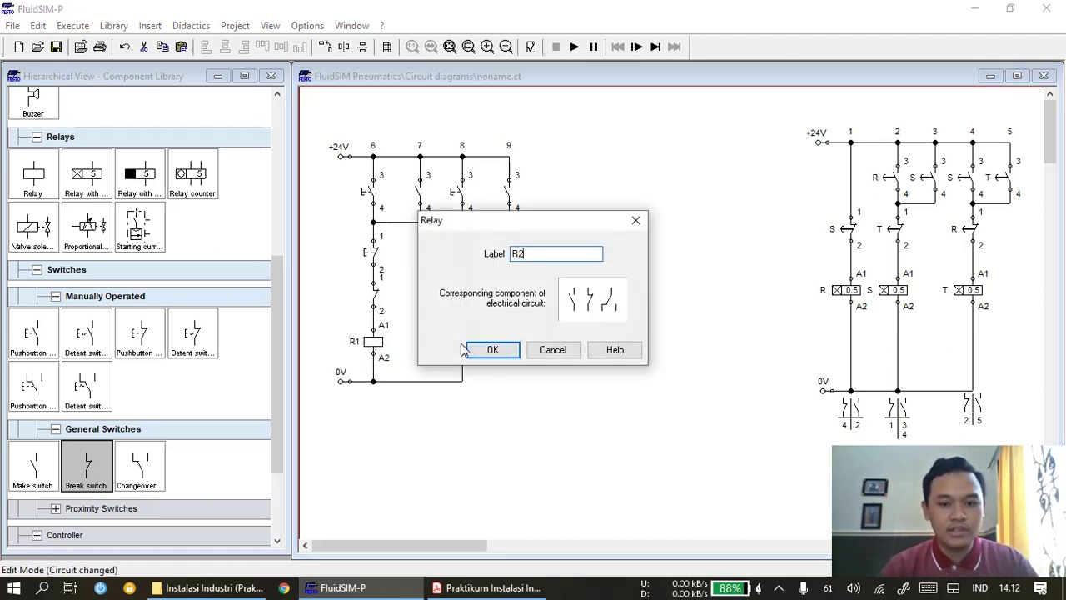
key("Return")
- Assign the interlocking break switches: label R2 above coil R1 and R1 above coil R2
double_click(374, 296)
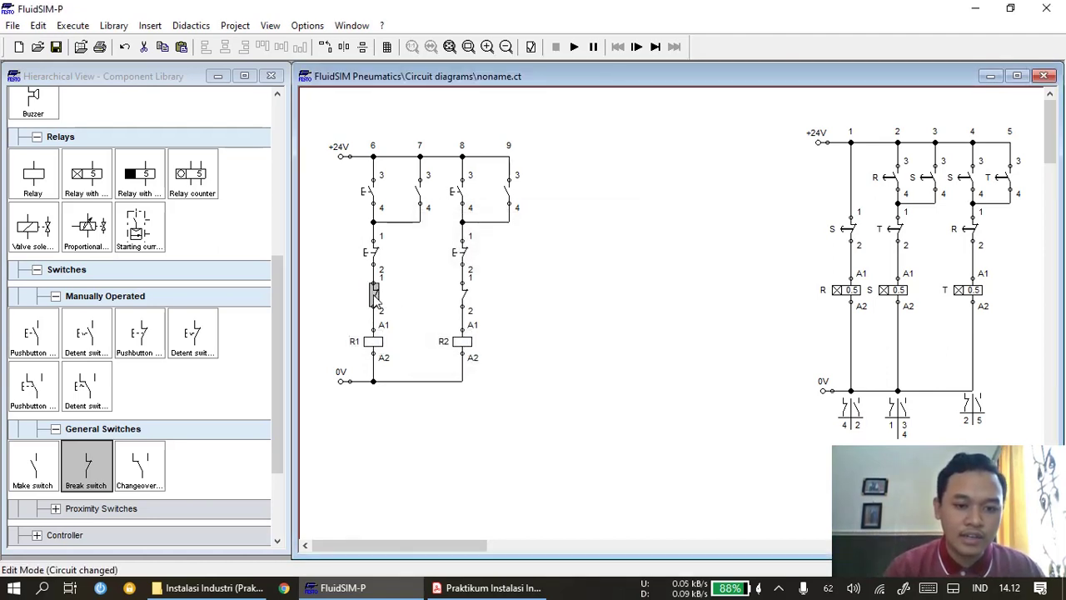
type("R2")
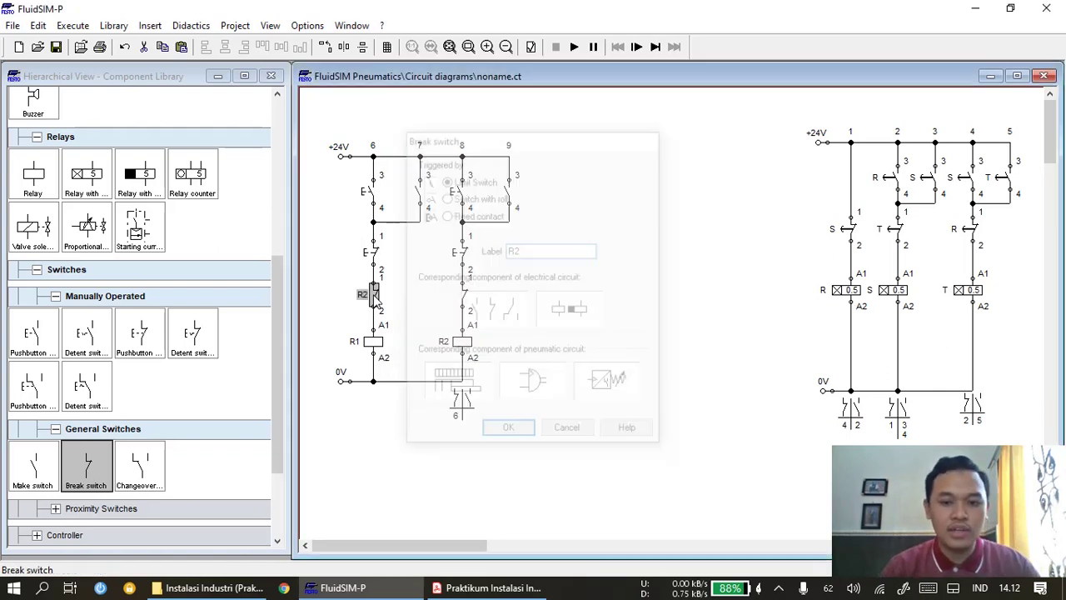
key("Return")
double_click(464, 298)
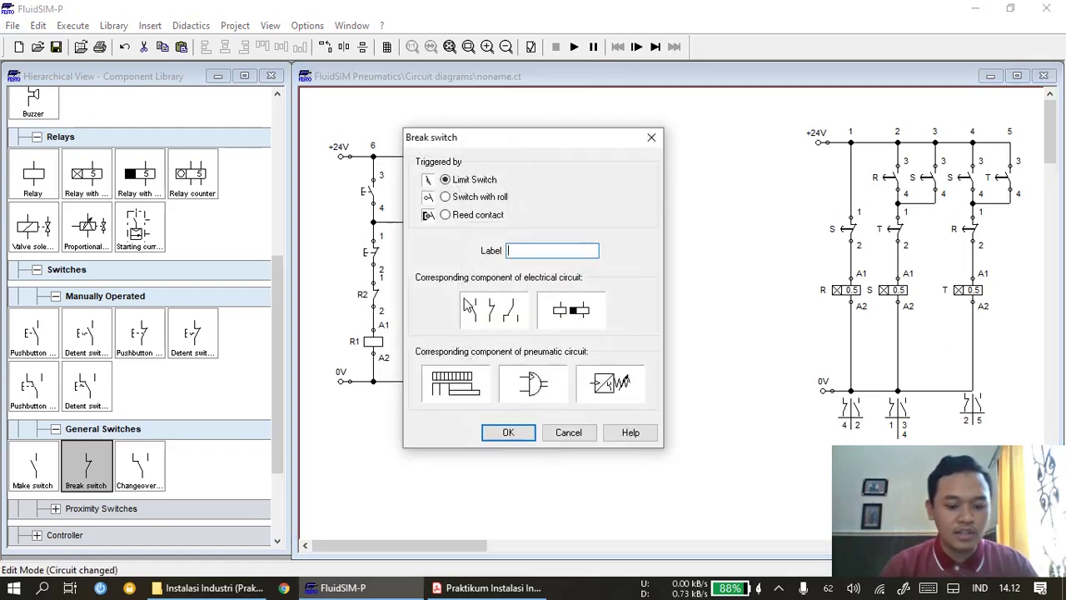
type("R1")
key("Return")
- Label the parallel make switch of the first branch R1 and that of the second branch R2
double_click(425, 191)
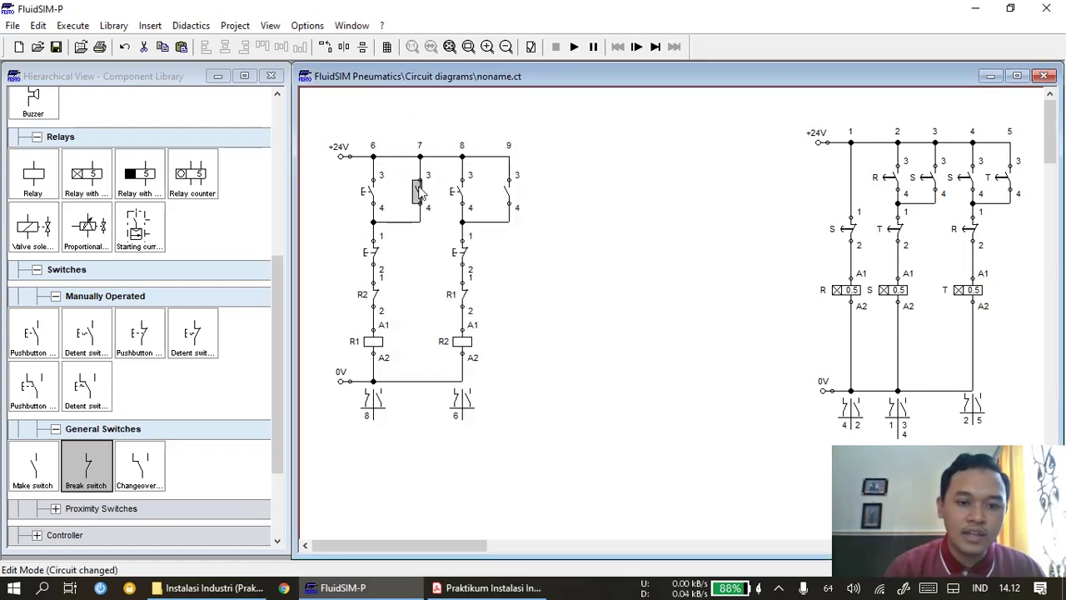
type("R1")
key("Return")
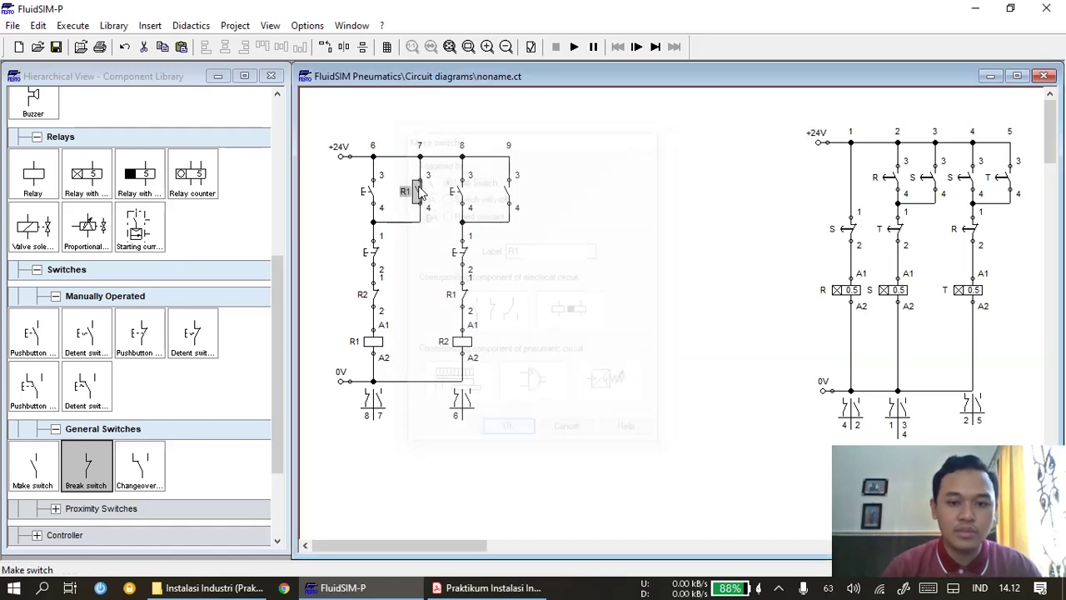
double_click(510, 197)
type("R2")
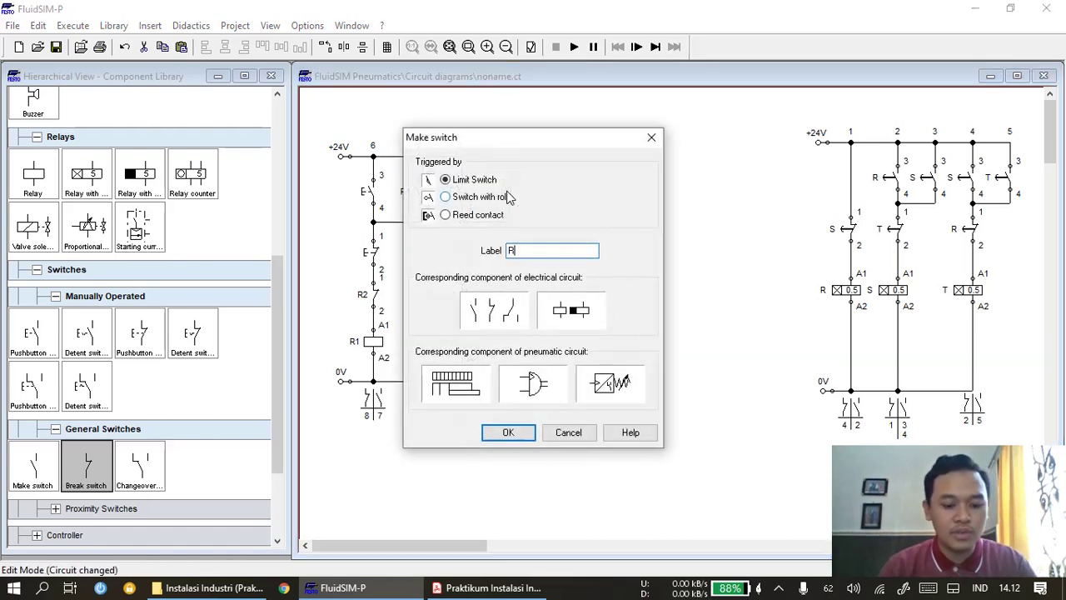
key("Return")
- Label the first branch's make pushbutton PB1 and its break pushbutton PB2
double_click(370, 193)
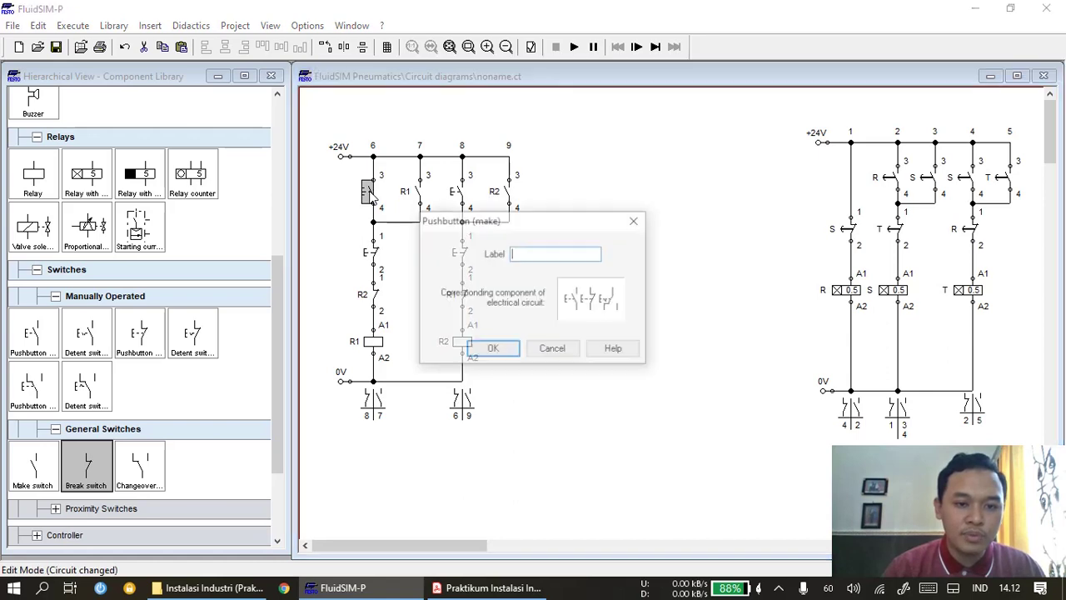
type("Pb1")
key("Return")
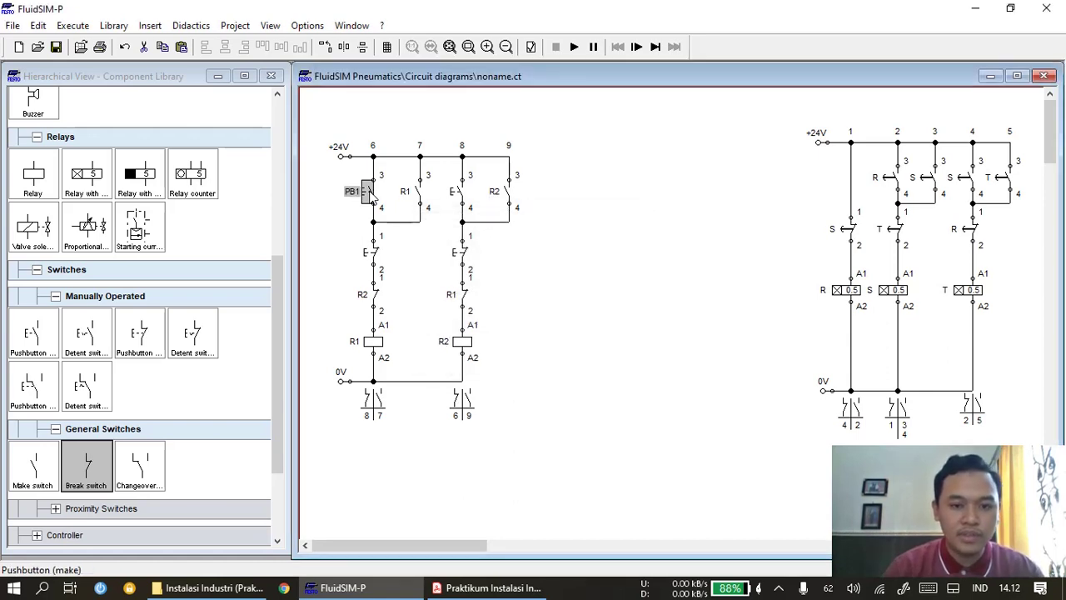
left_click(372, 255)
double_click(373, 254)
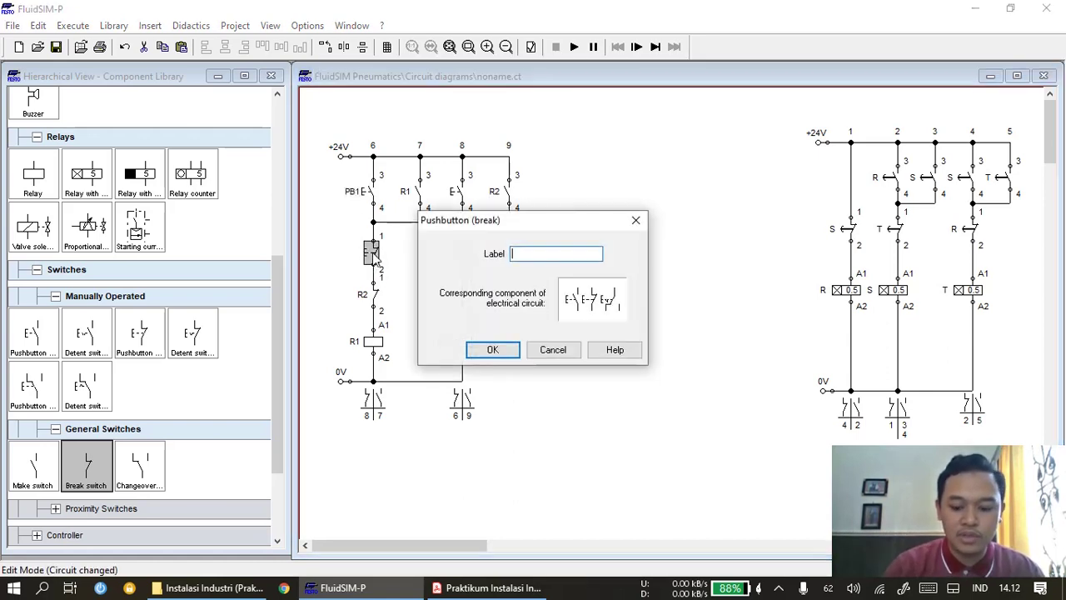
key("Return")
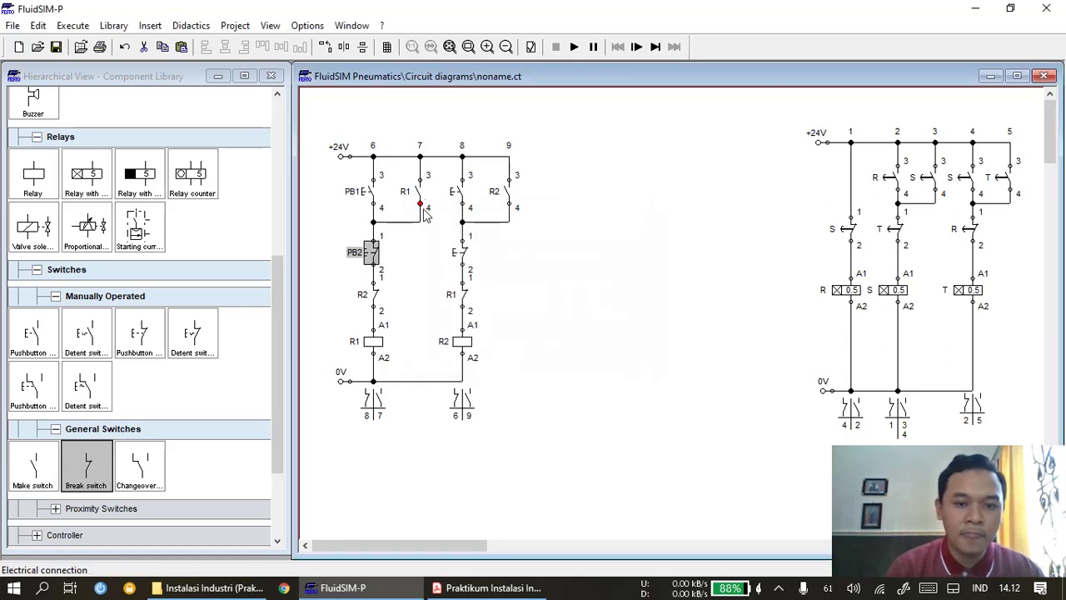
- Label the second branch's make pushbutton PB3 and its break pushbutton PB4
left_click(457, 193)
double_click(458, 195)
type("Pb")
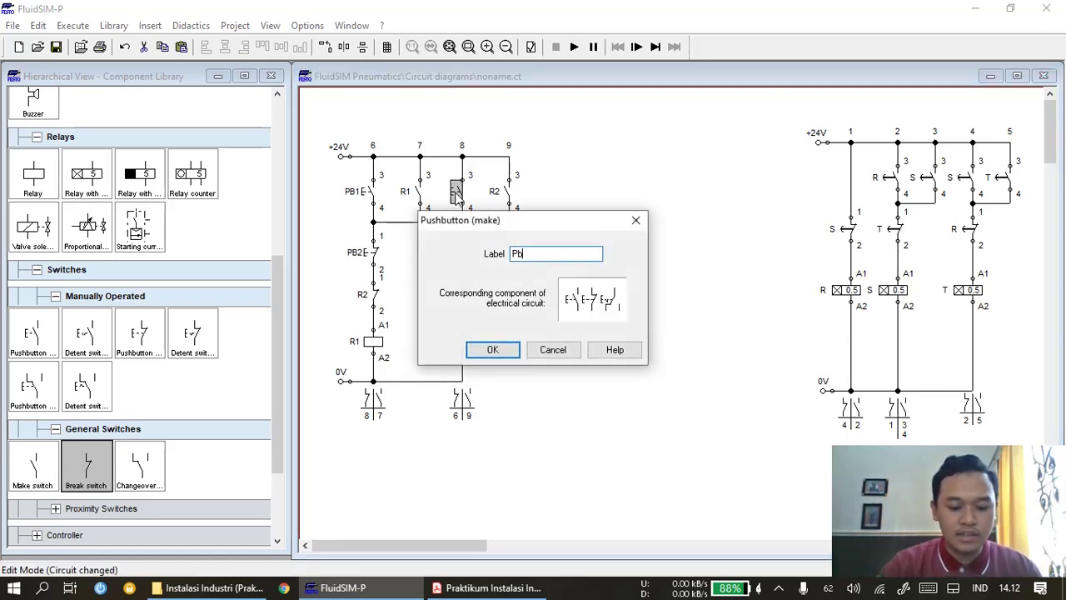
type("3")
key("Return")
double_click(464, 254)
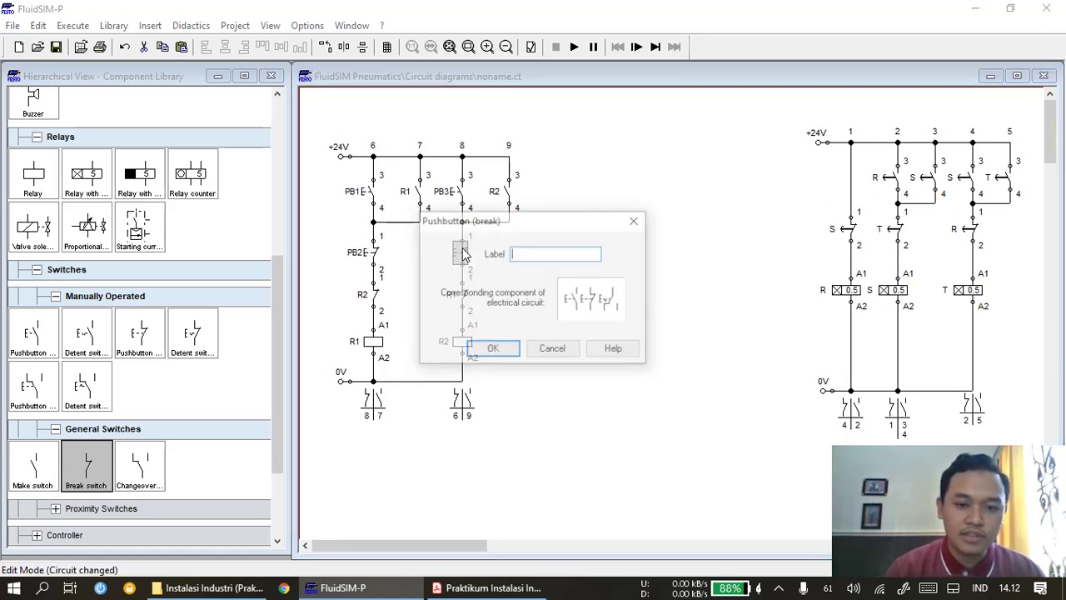
key("Return")
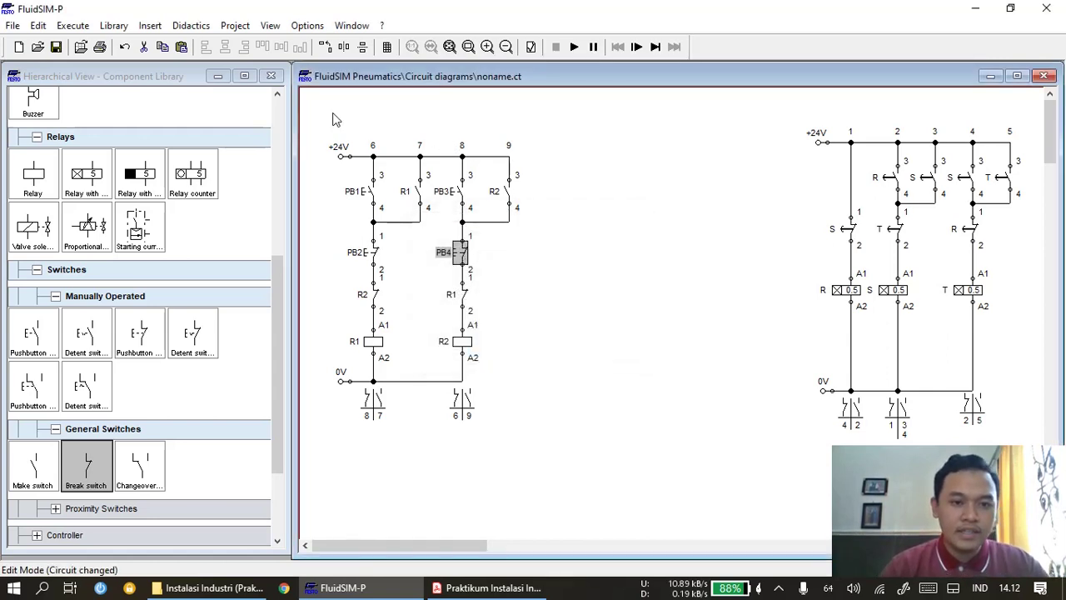
- Shift the entire R1–R2 control circuit slightly to the left to free space beside it
left_click_drag(324, 124, 542, 448)
key("Left")
key("Left")
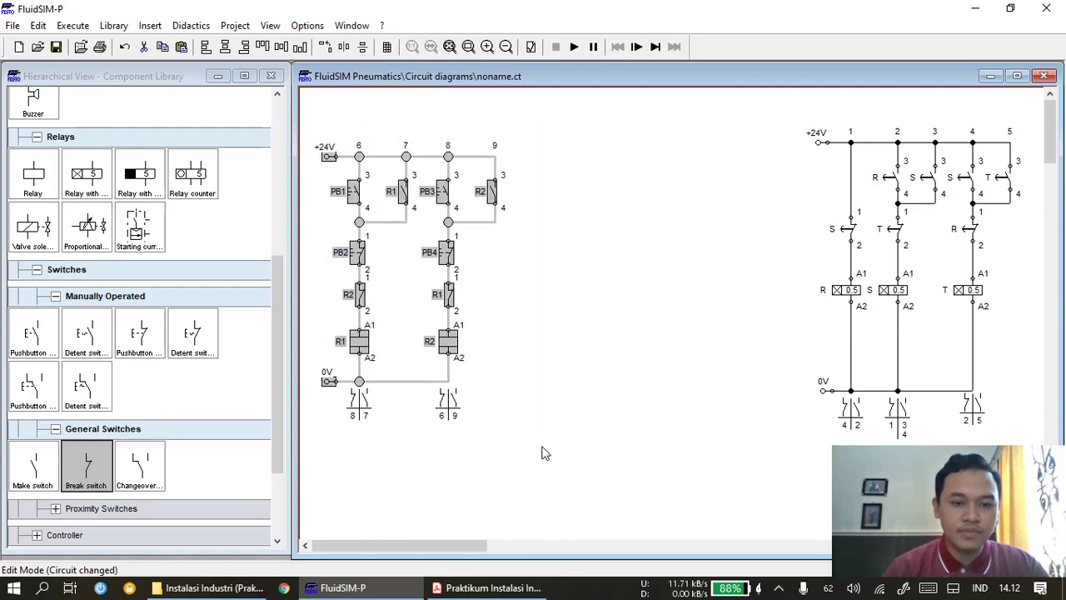
key("Left")
left_click(542, 453)
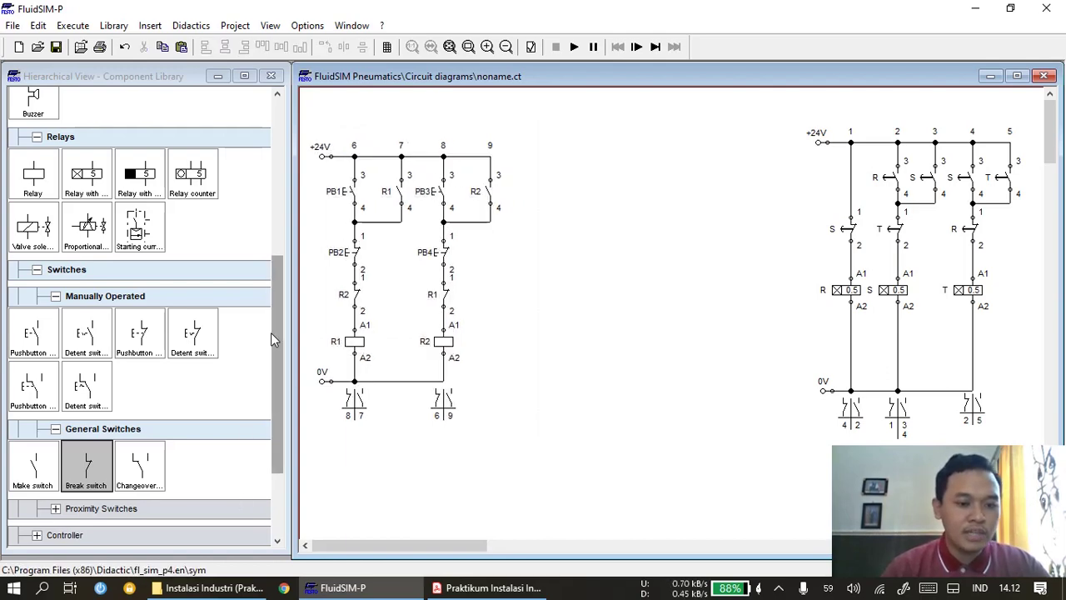
- Place two relay coils side by side in the open space to the right of the R2 branch
left_click_drag(274, 335, 274, 261)
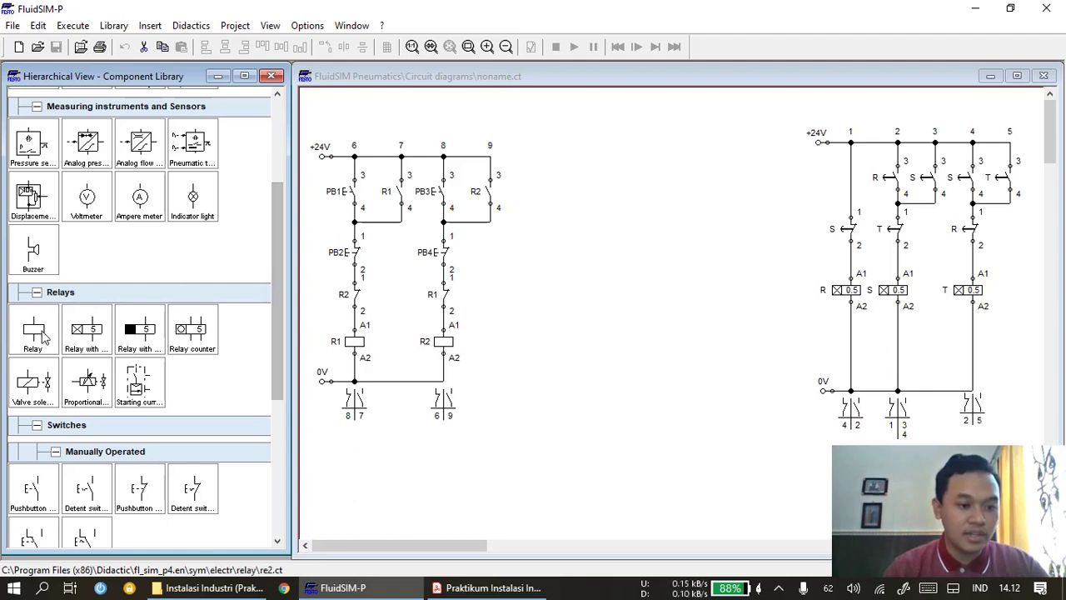
scroll(278, 279, "up", 2)
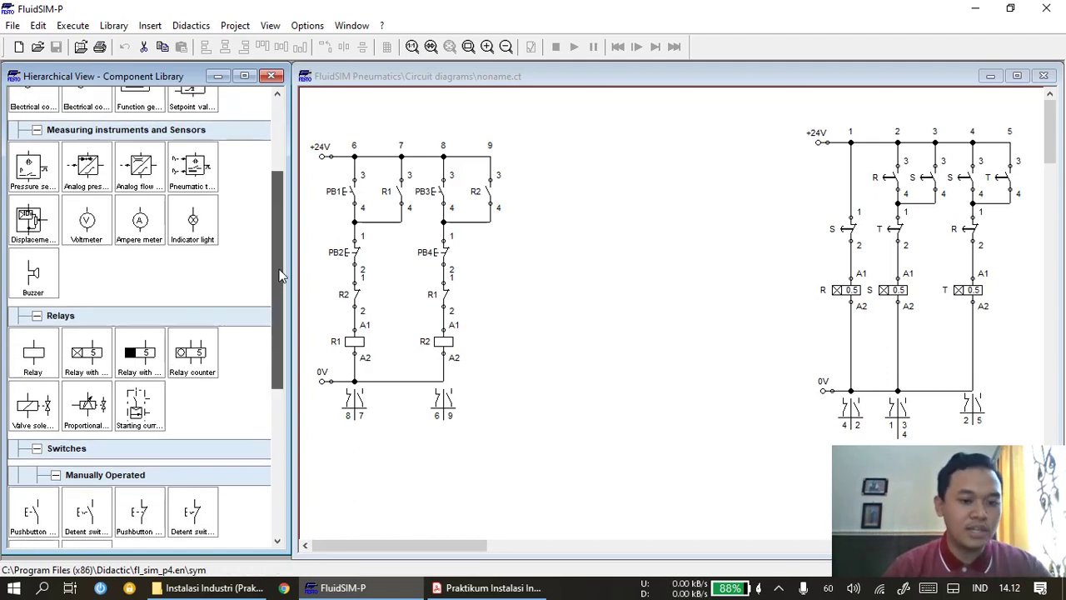
scroll(281, 275, "down", 2)
left_click(31, 346)
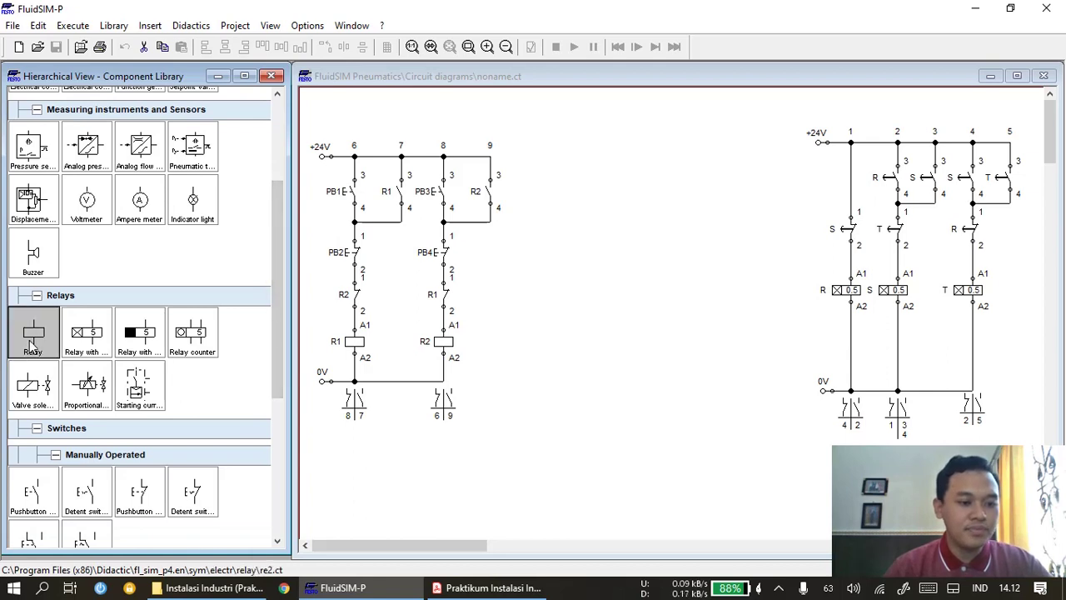
left_click_drag(32, 346, 528, 313)
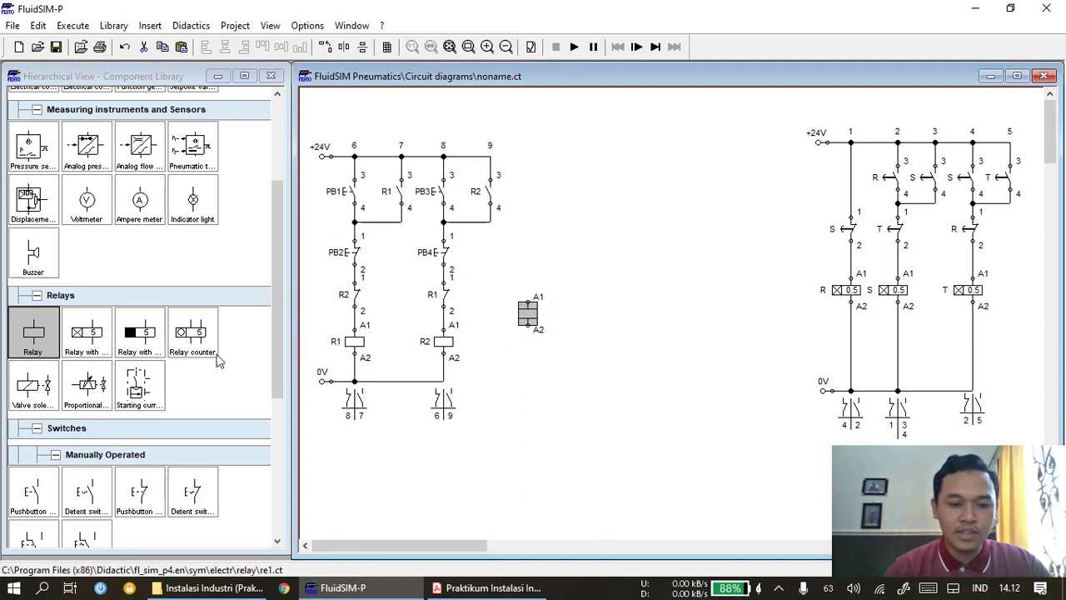
left_click_drag(47, 324, 571, 315)
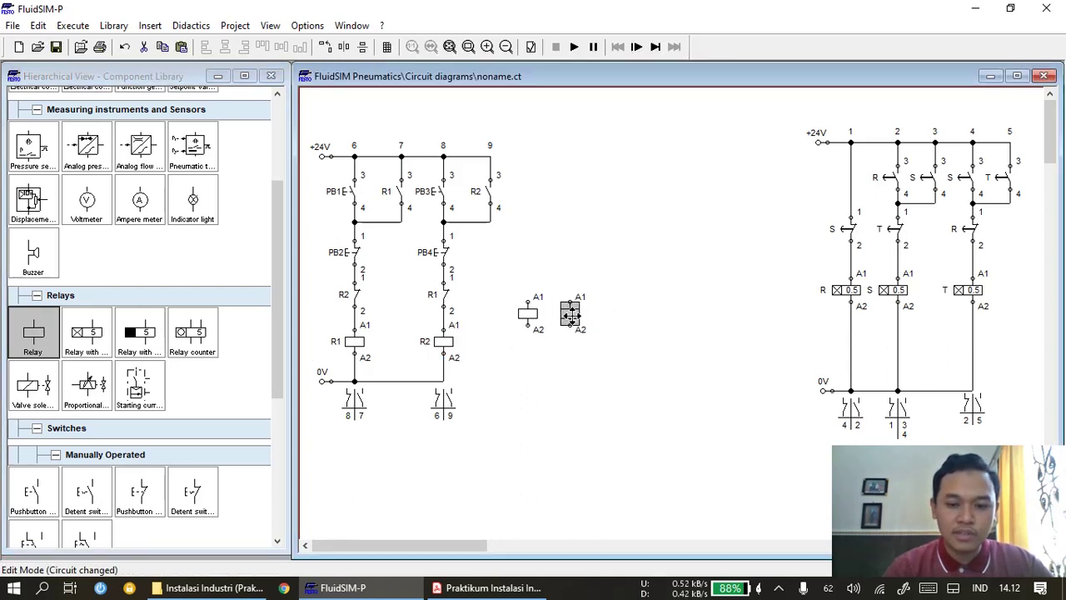
left_click_drag(45, 348, 615, 313)
left_click(526, 320)
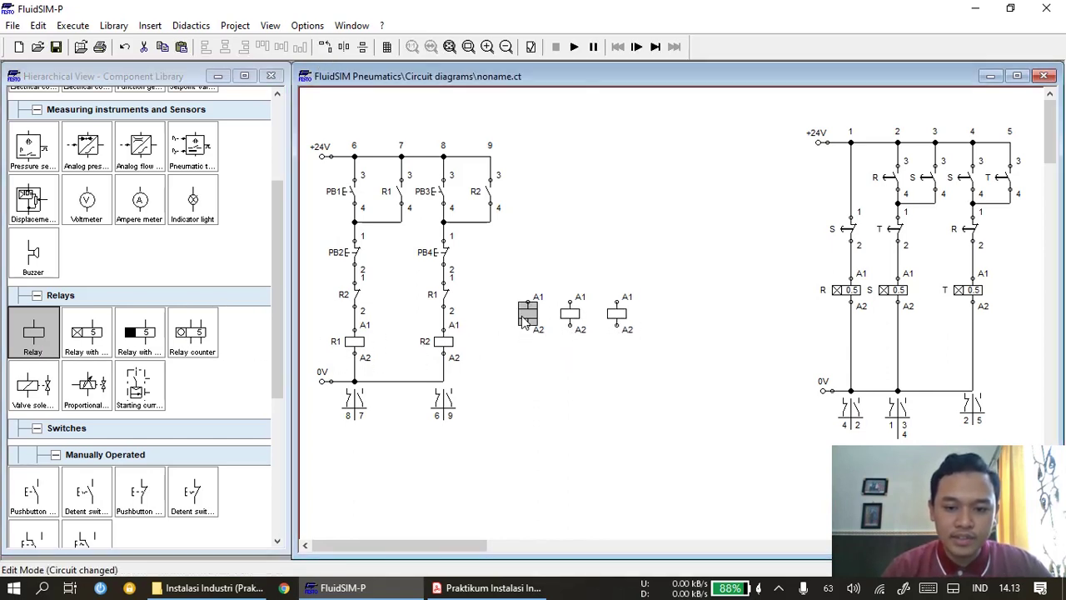
left_click(618, 319)
key("Delete")
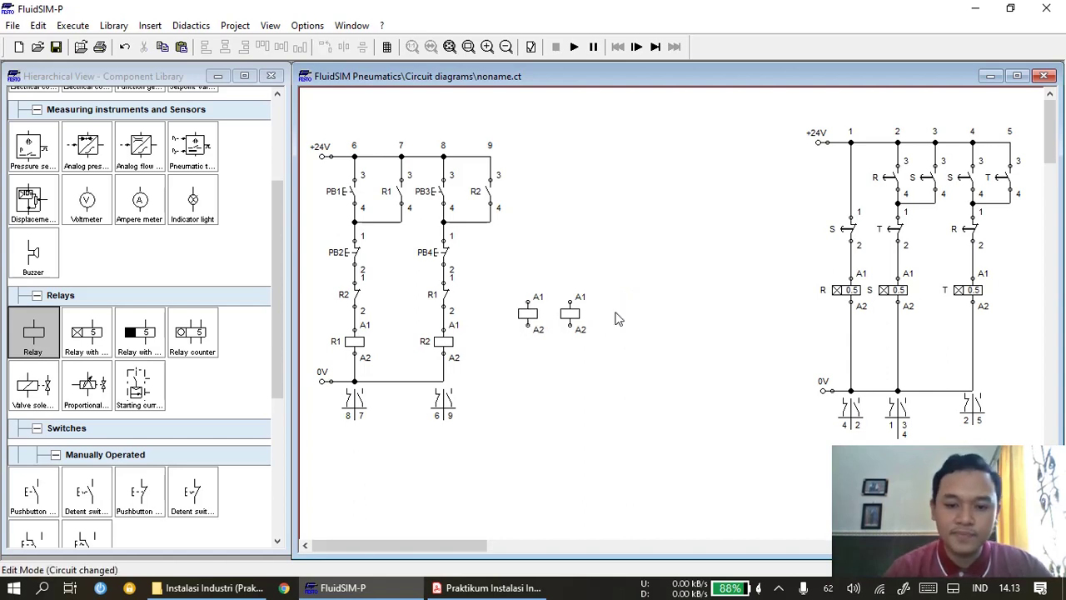
- Label the two new relay coils K1 and K2 and move K2 slightly farther from K1
double_click(523, 324)
type("K1")
key("Return")
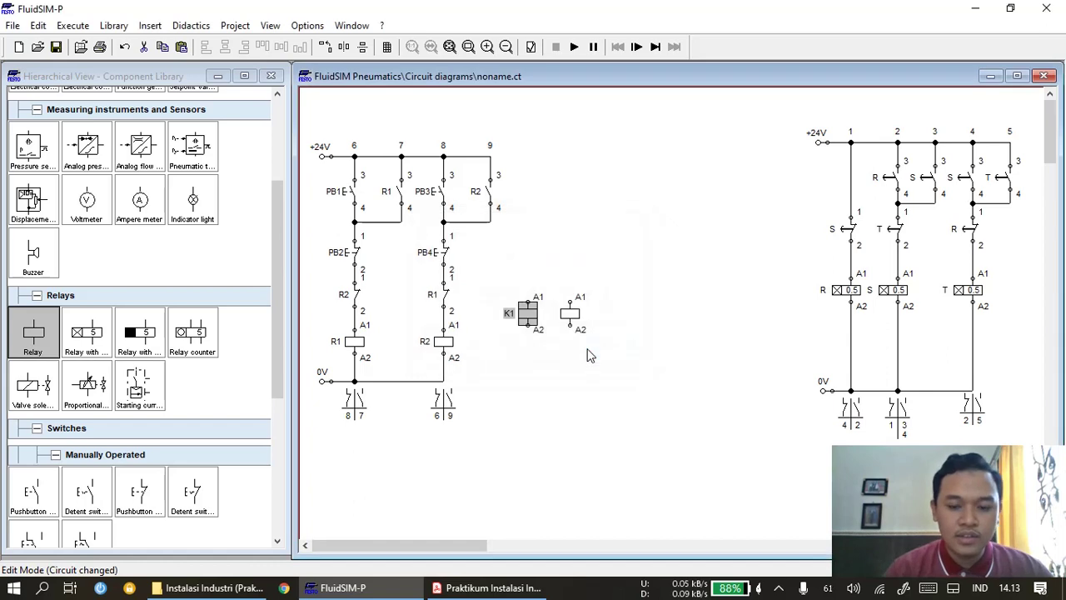
double_click(570, 322)
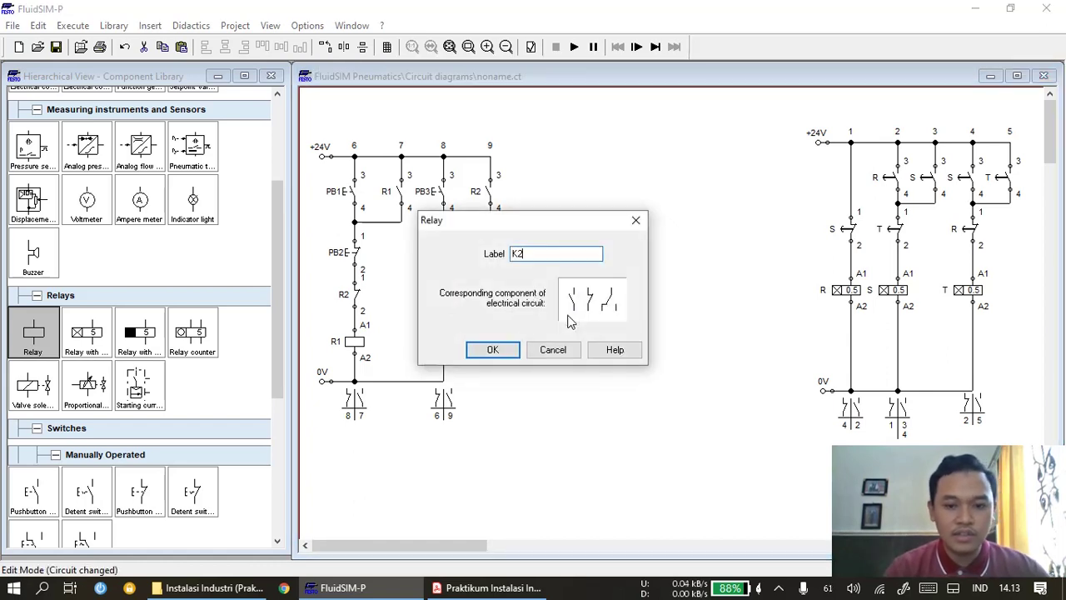
key("Return")
left_click_drag(566, 322, 576, 322)
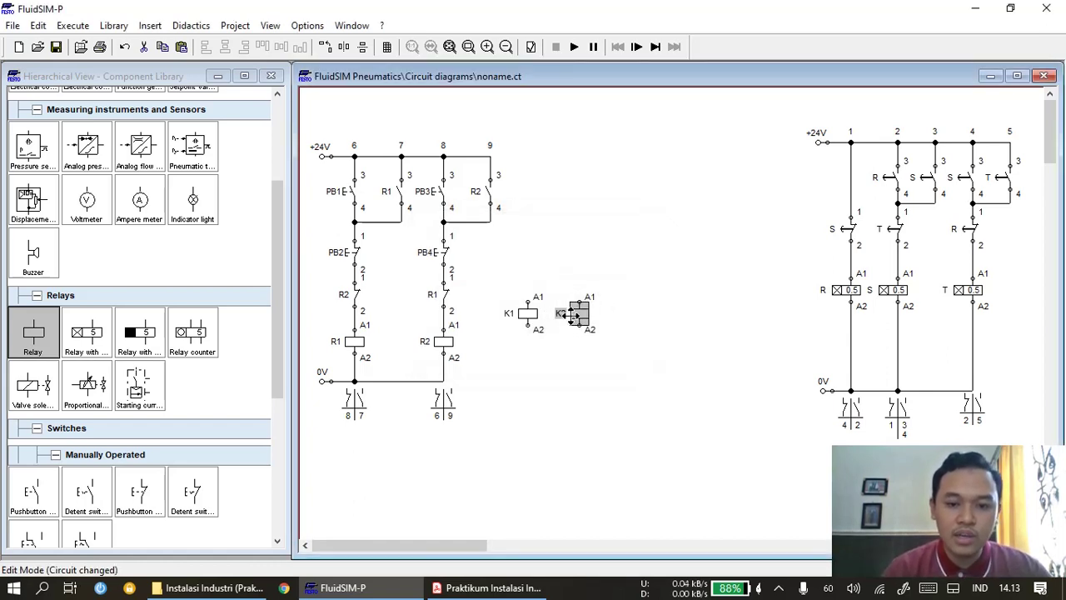
left_click(548, 390)
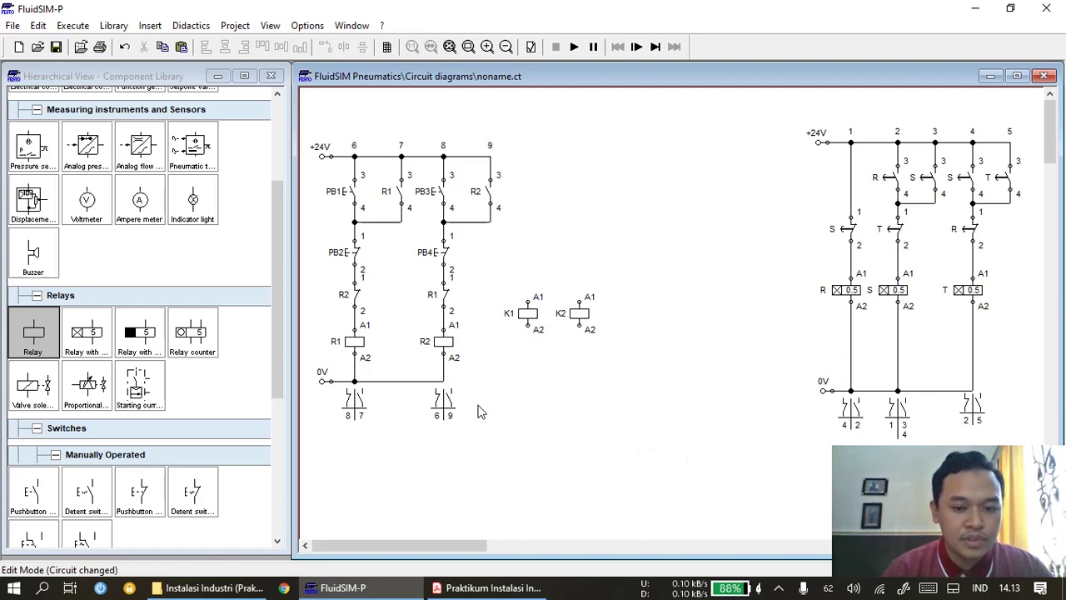
- Place one make switch above coil K1 and another above coil K2
left_click_drag(273, 388, 274, 453)
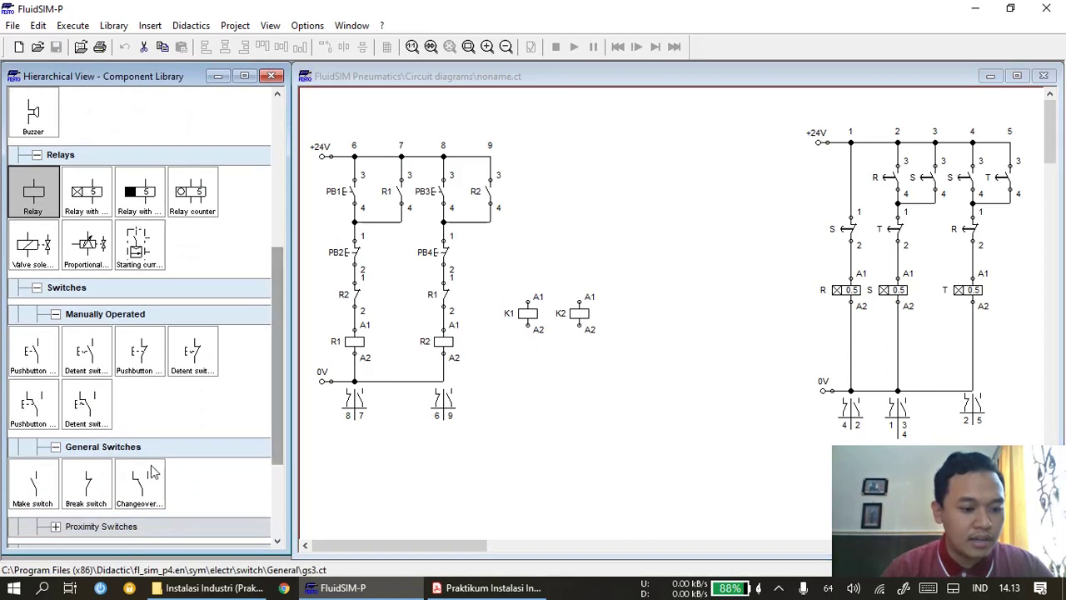
left_click_drag(28, 492, 526, 219)
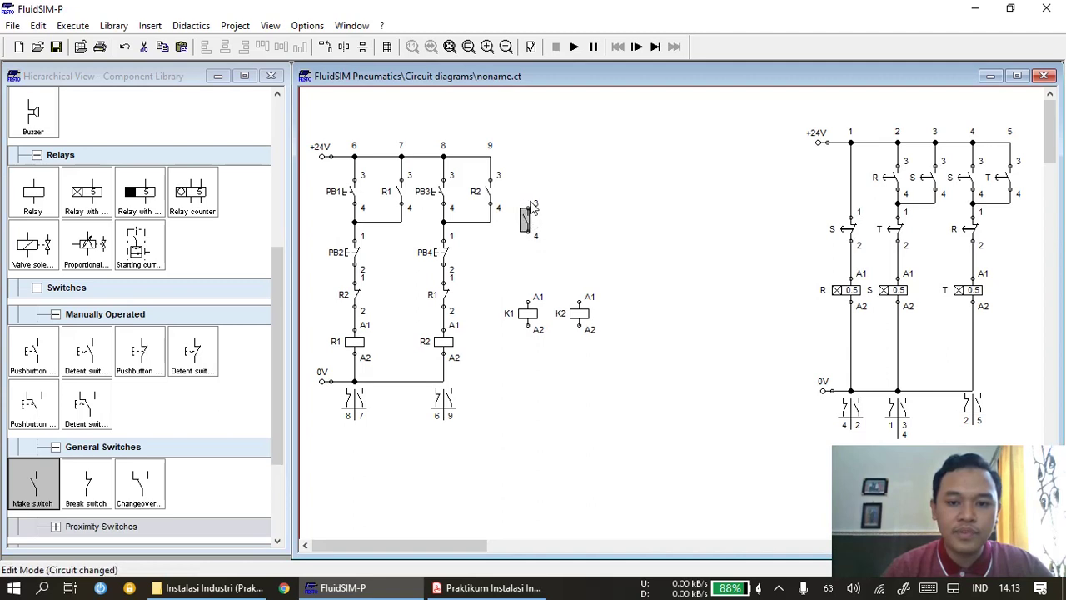
left_click(55, 483)
left_click_drag(55, 483, 583, 215)
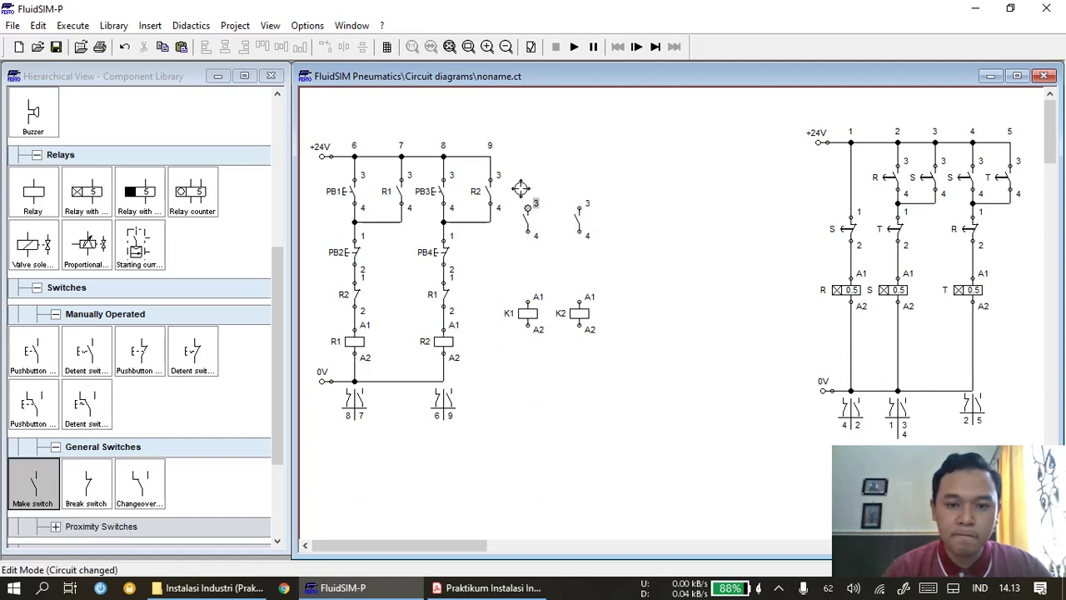
- Wire the make switch above coil K1 to the +24V rail, down to K1, and from K1 to the 0V rail
left_click_drag(492, 156, 528, 207)
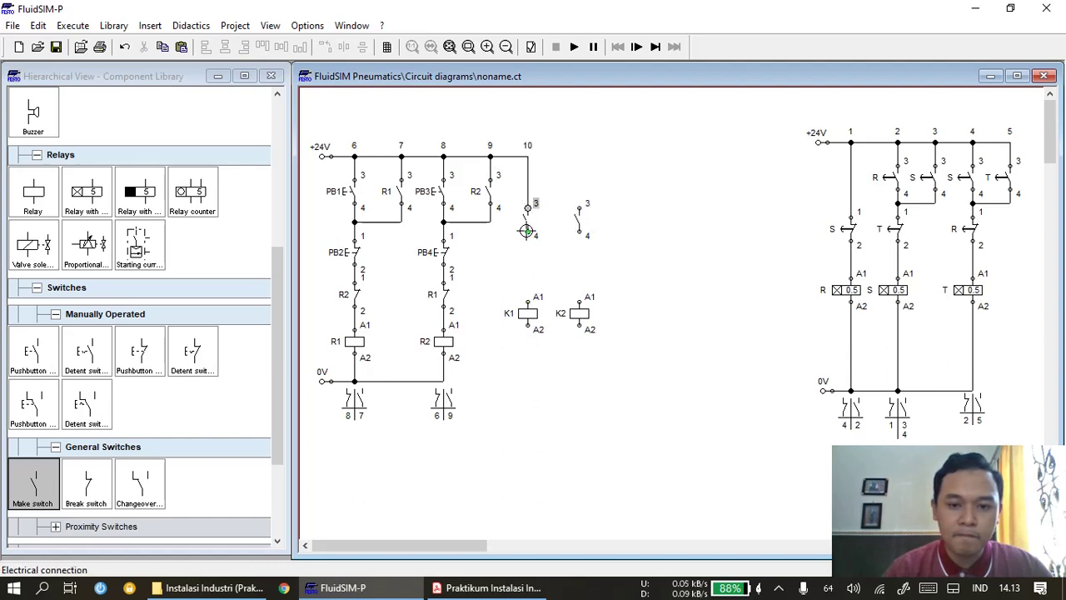
left_click_drag(531, 276, 528, 300)
left_click_drag(525, 329, 526, 329)
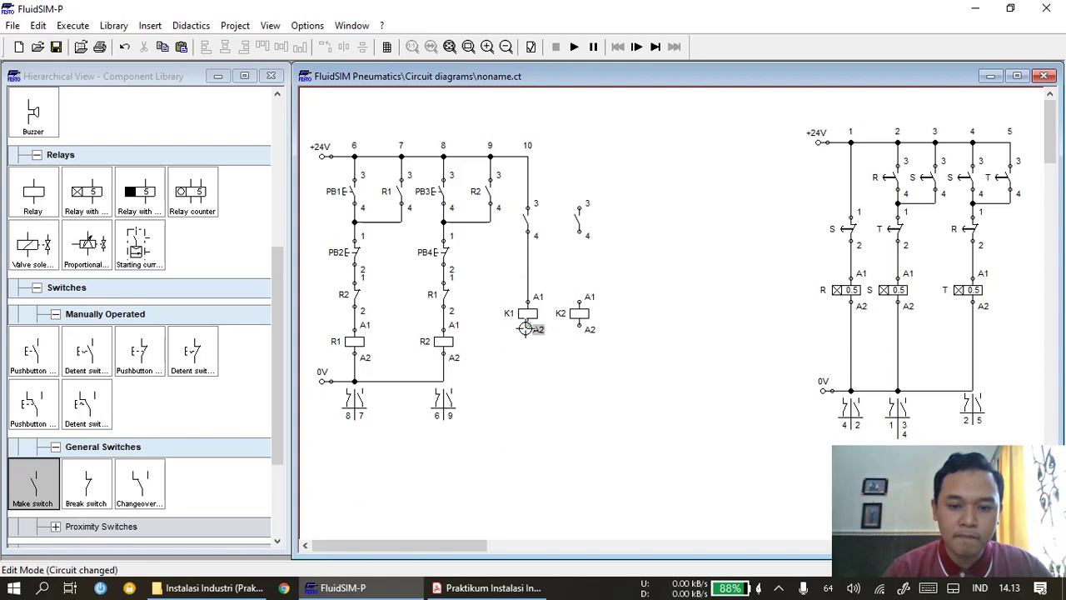
left_click_drag(443, 385, 443, 382)
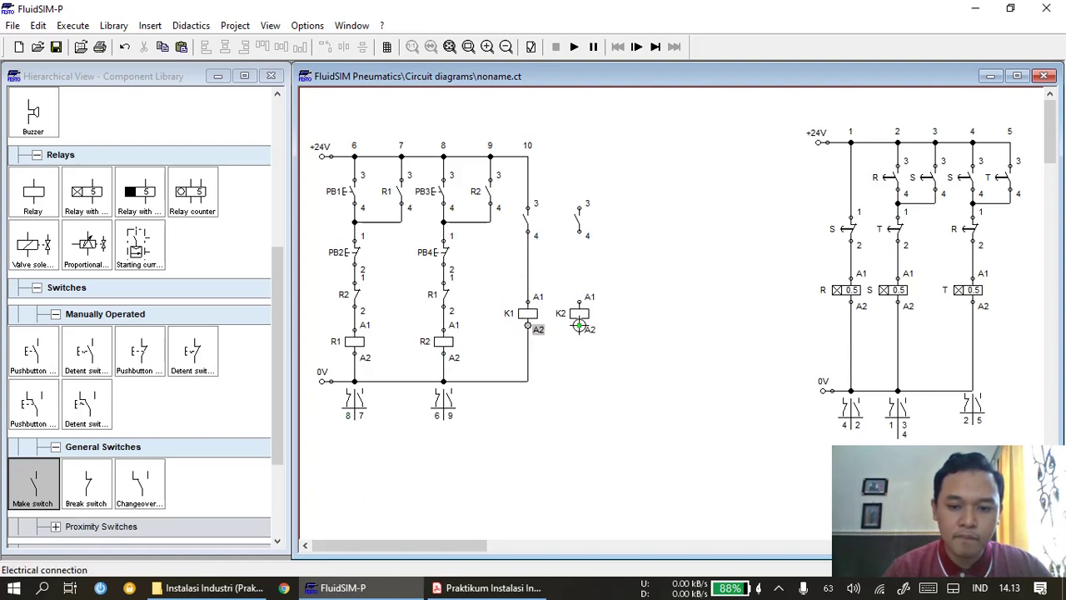
- Wire coil K2 to the 0V rail and to the make switch above it, and connect that switch to the +24V rail
left_click_drag(579, 325, 528, 381)
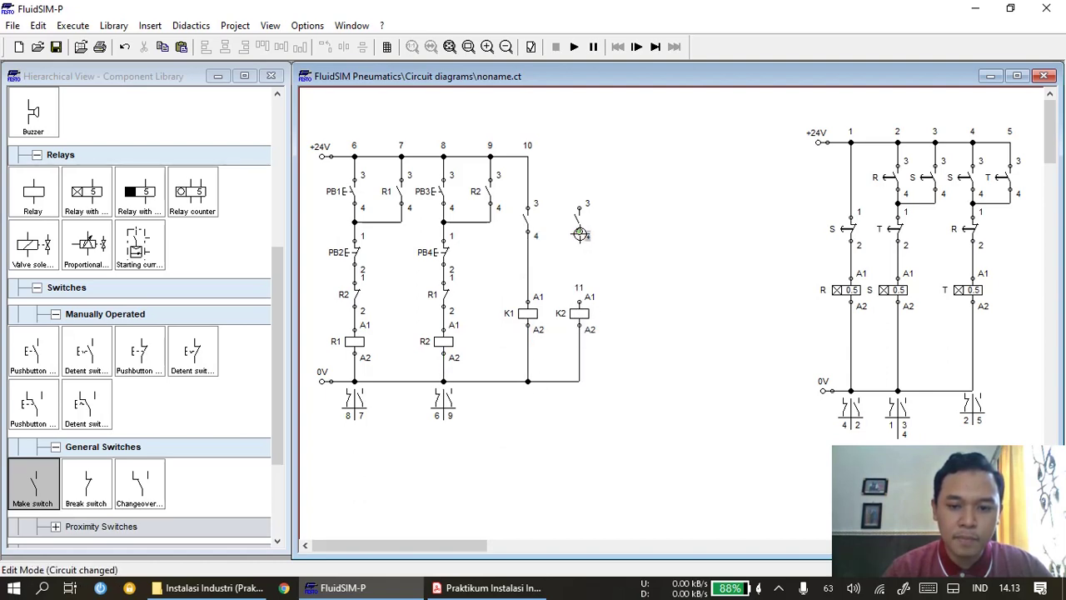
left_click_drag(577, 293, 578, 302)
left_click_drag(579, 209, 526, 156)
left_click_drag(577, 206, 566, 189)
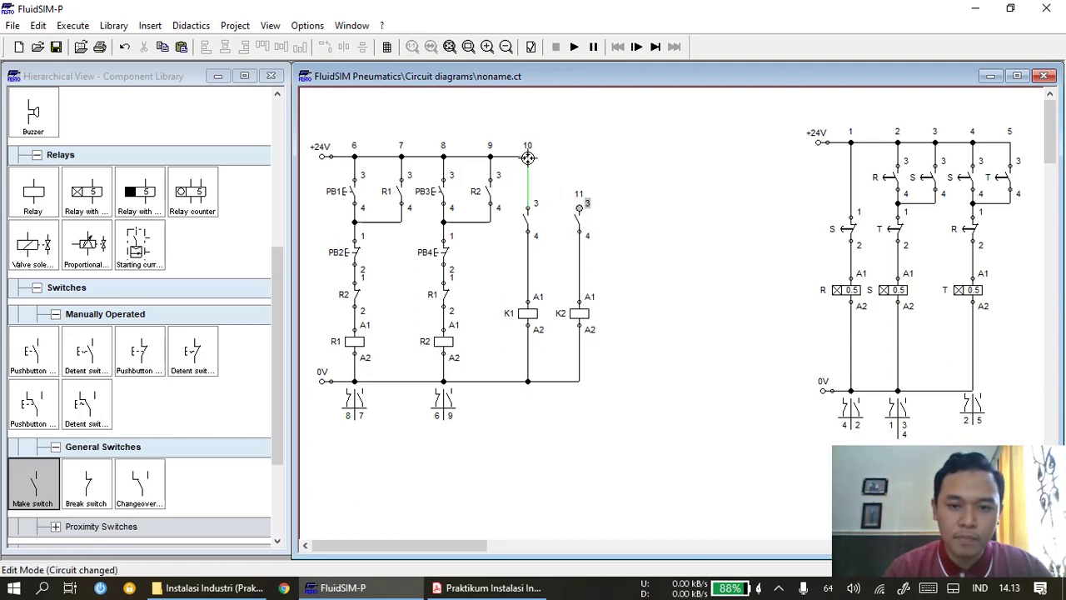
- Move the K2 branch slightly closer to K1 and straighten its upper and lower connection lines
left_click_drag(528, 156, 623, 411)
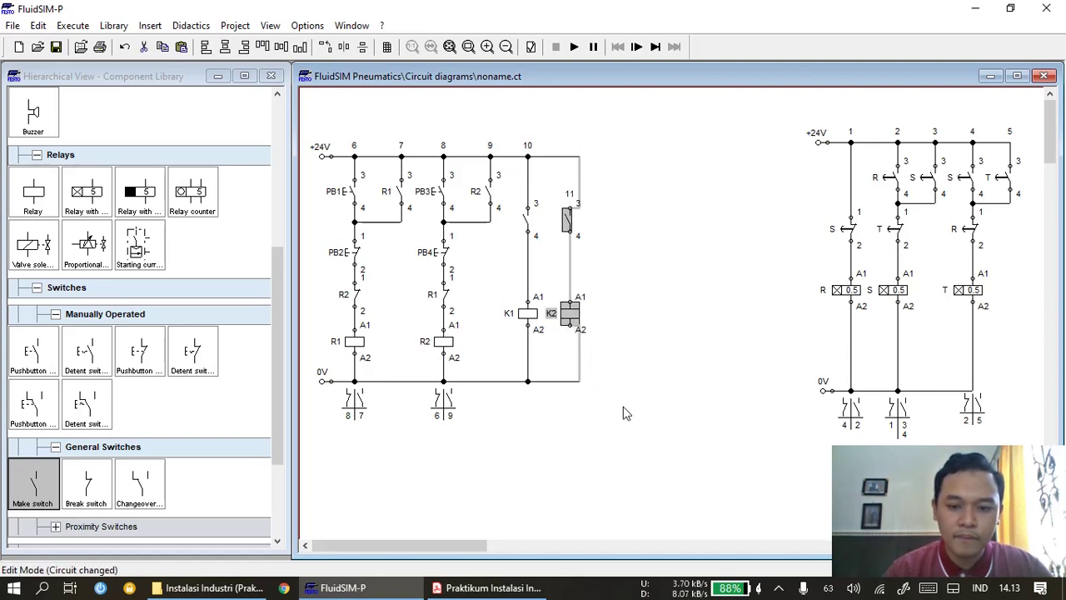
mouse_move(578, 365)
left_mouse_down()
mouse_move(568, 366)
mouse_move(579, 366)
left_mouse_up()
left_click(579, 365)
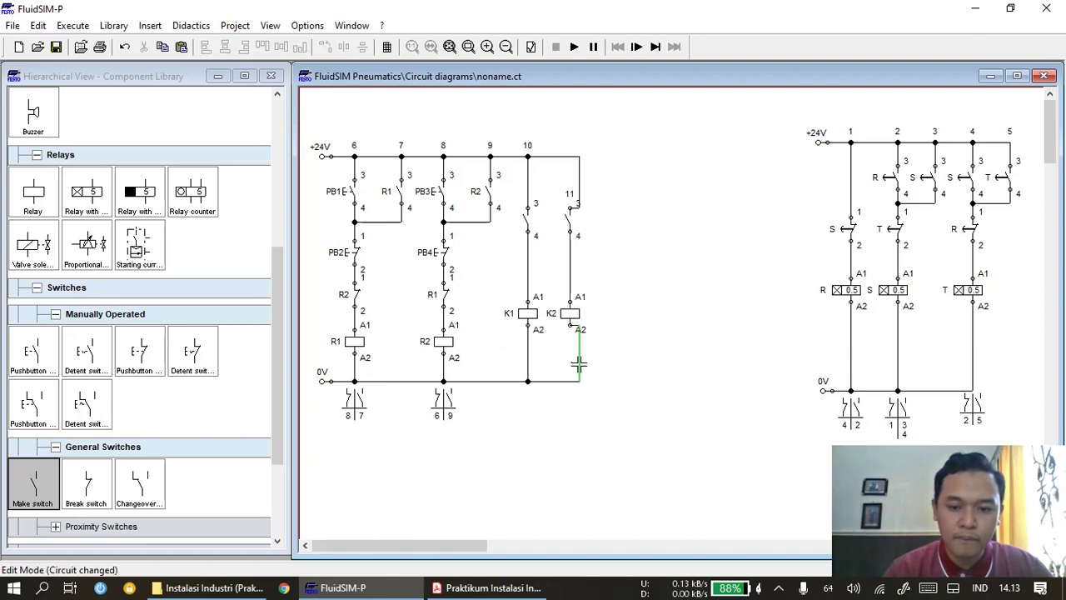
mouse_move(573, 372)
left_mouse_down()
mouse_move(573, 357)
mouse_move(567, 364)
left_mouse_up()
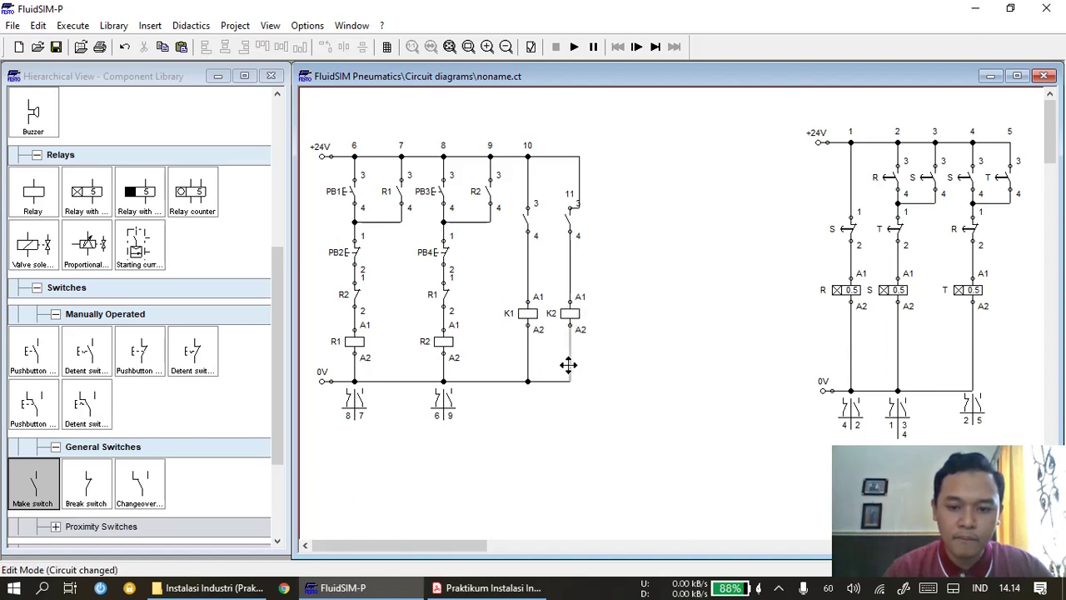
left_click_drag(581, 165, 580, 157)
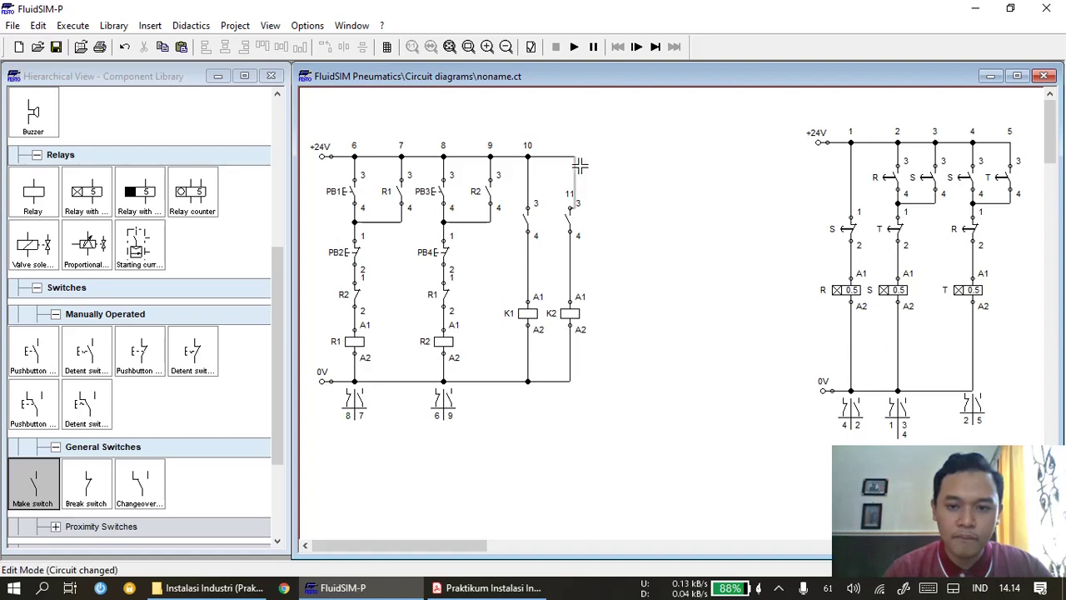
- Label the make switch above K1 as R1 and the one above K2 as R2
double_click(527, 224)
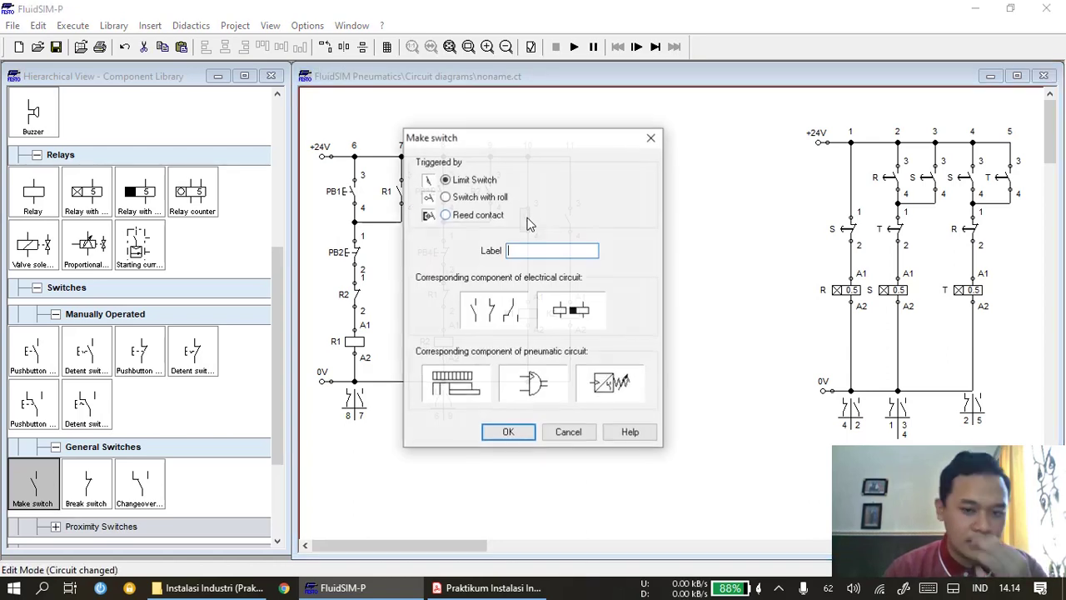
type("R")
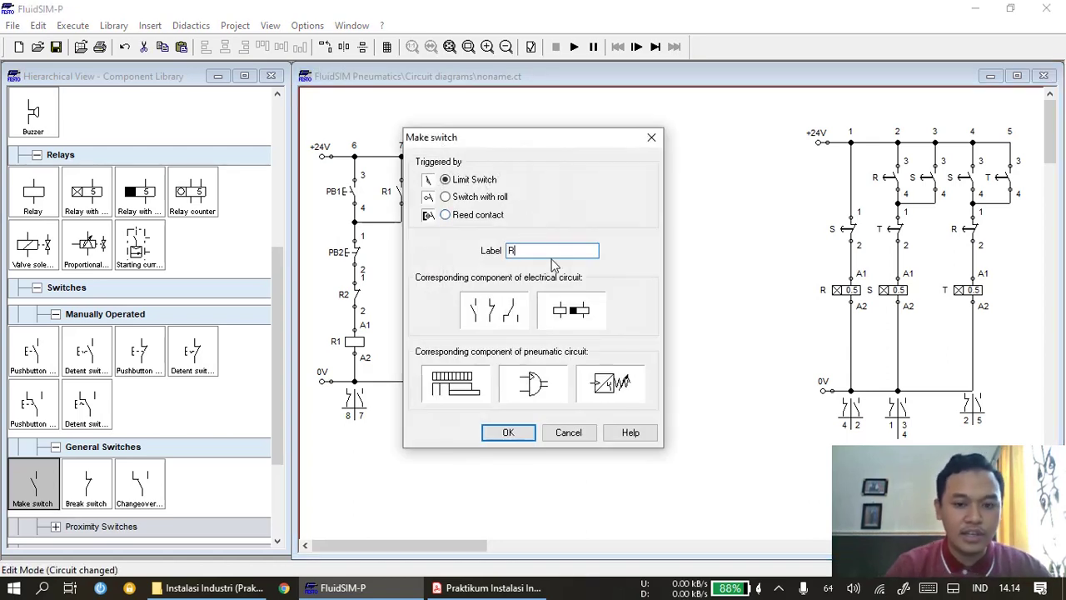
type("1")
key("Return")
double_click(573, 234)
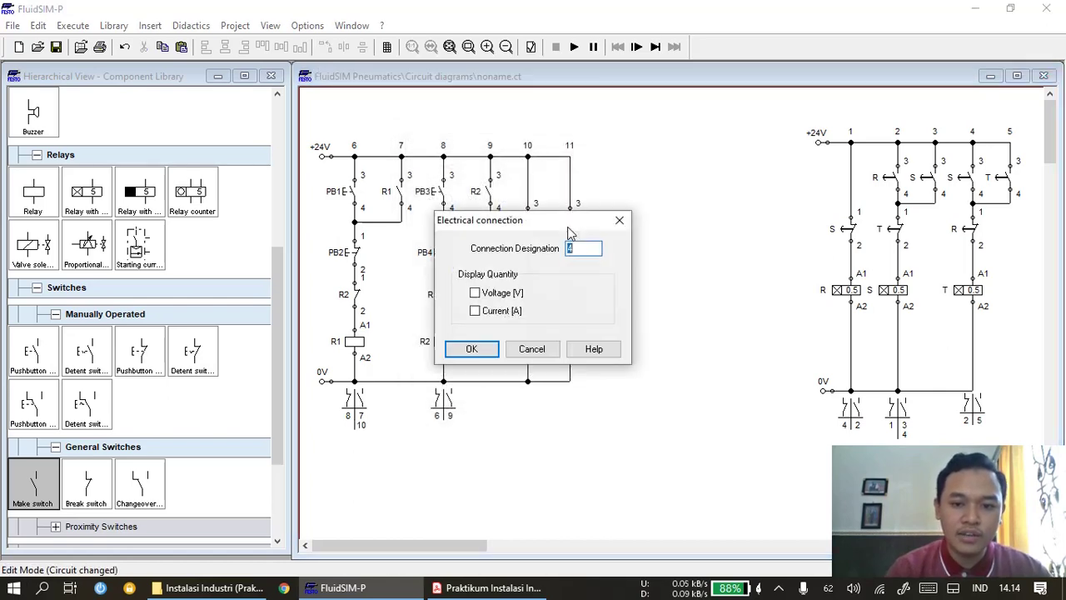
left_click(619, 220)
double_click(568, 222)
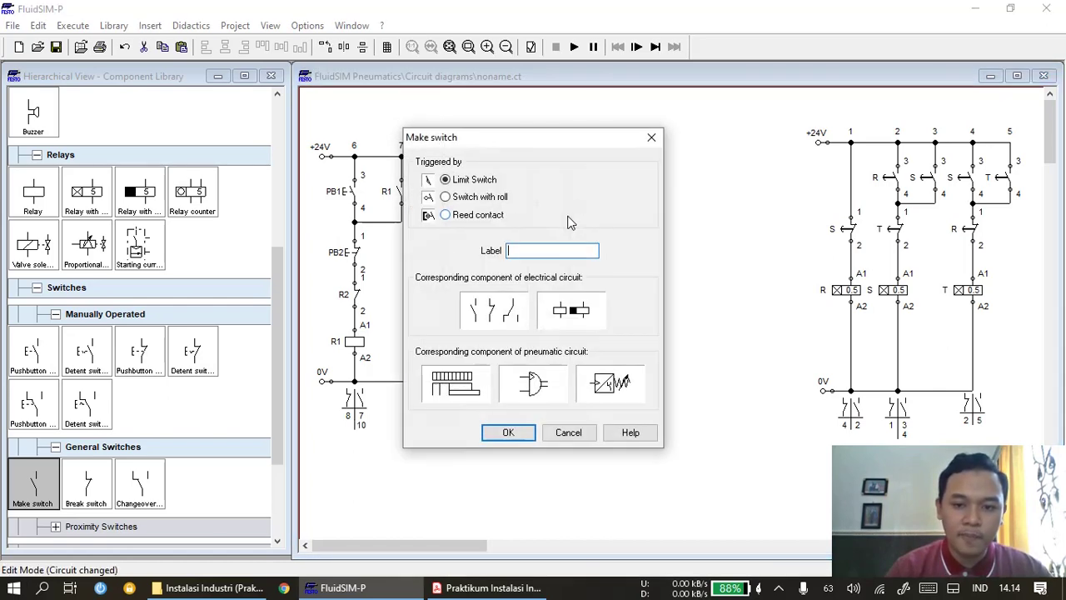
key("Return")
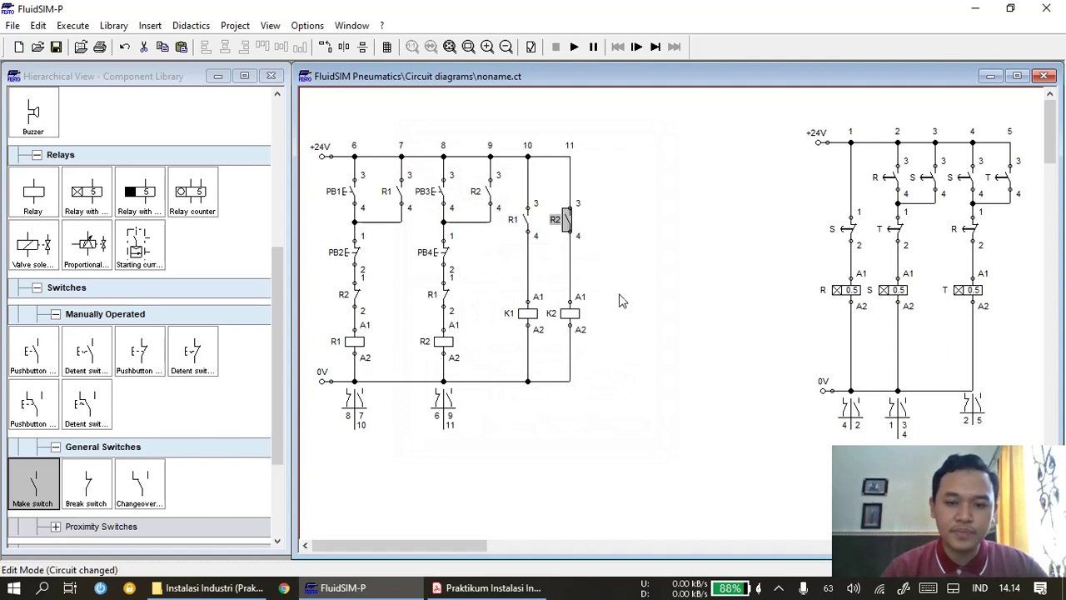
left_click(653, 350)
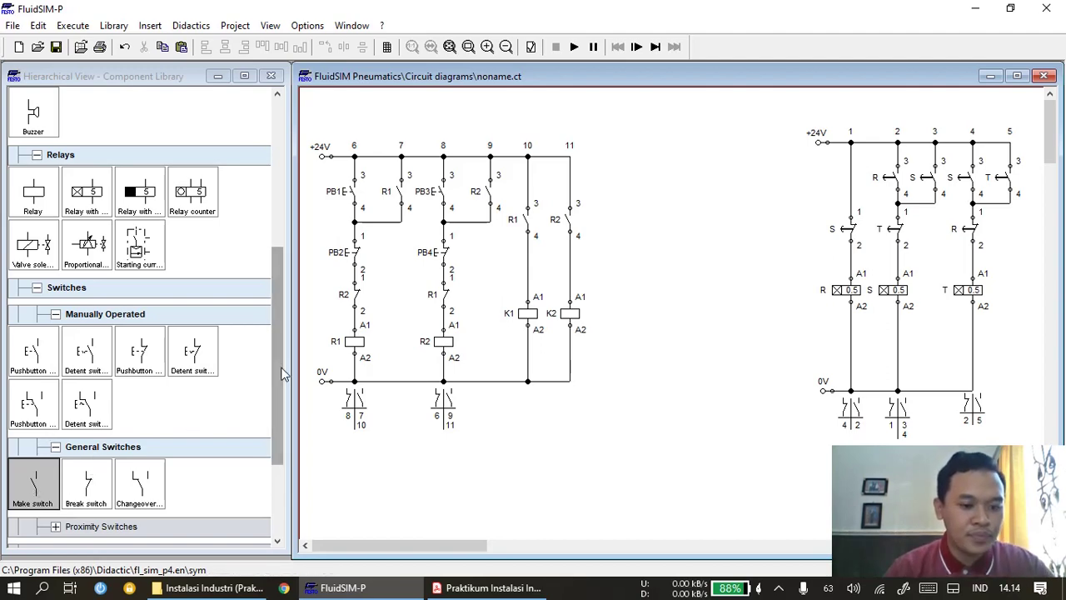
- Place three indicator lights in a row in the open space to the right of coil K2
left_click_drag(276, 369, 261, 277)
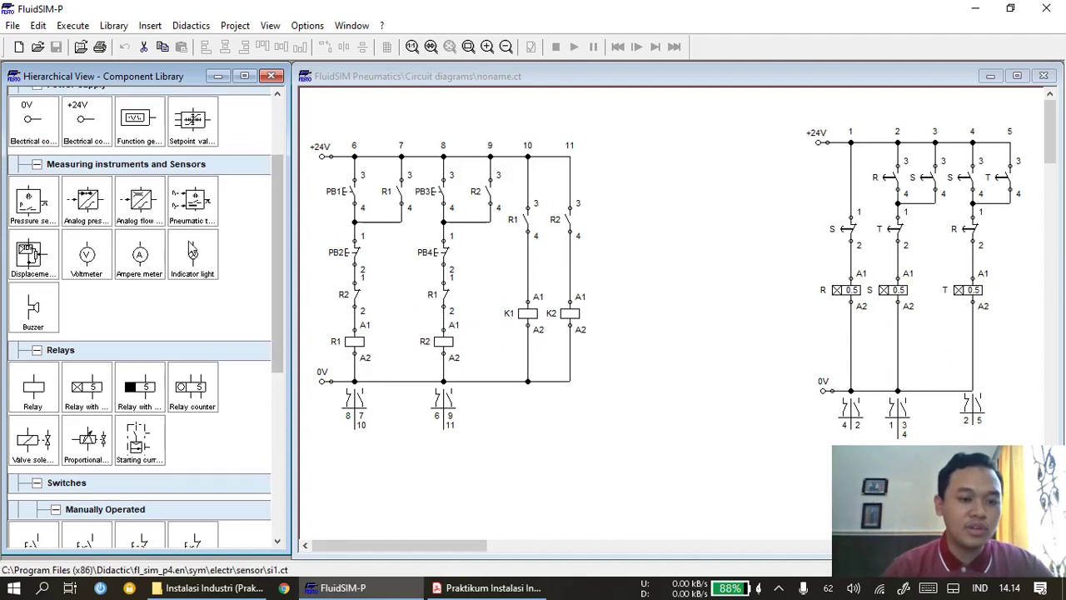
left_click_drag(192, 254, 626, 341)
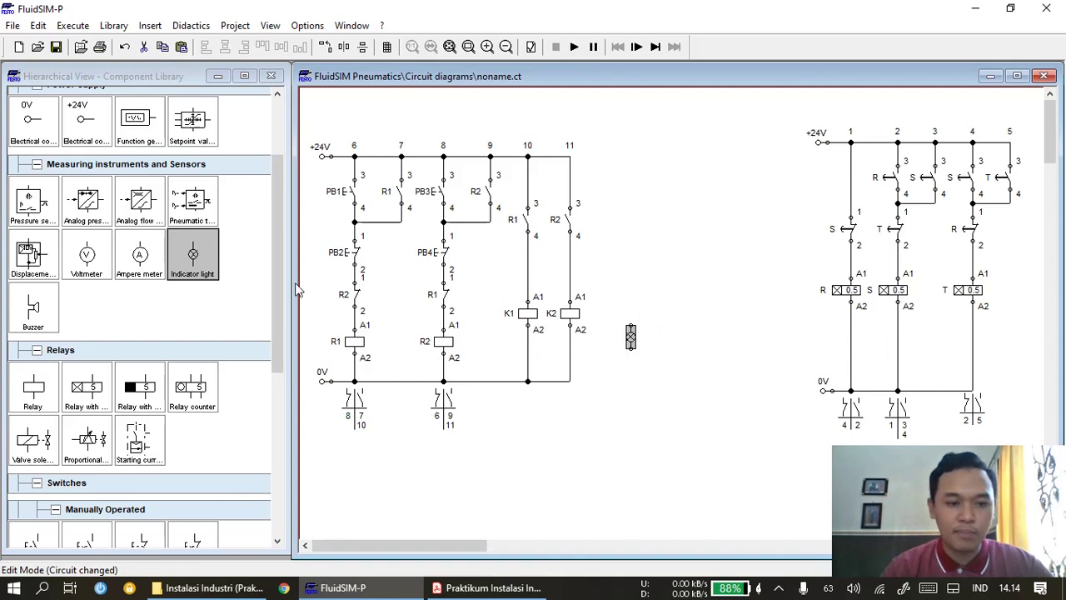
left_click_drag(204, 257, 661, 336)
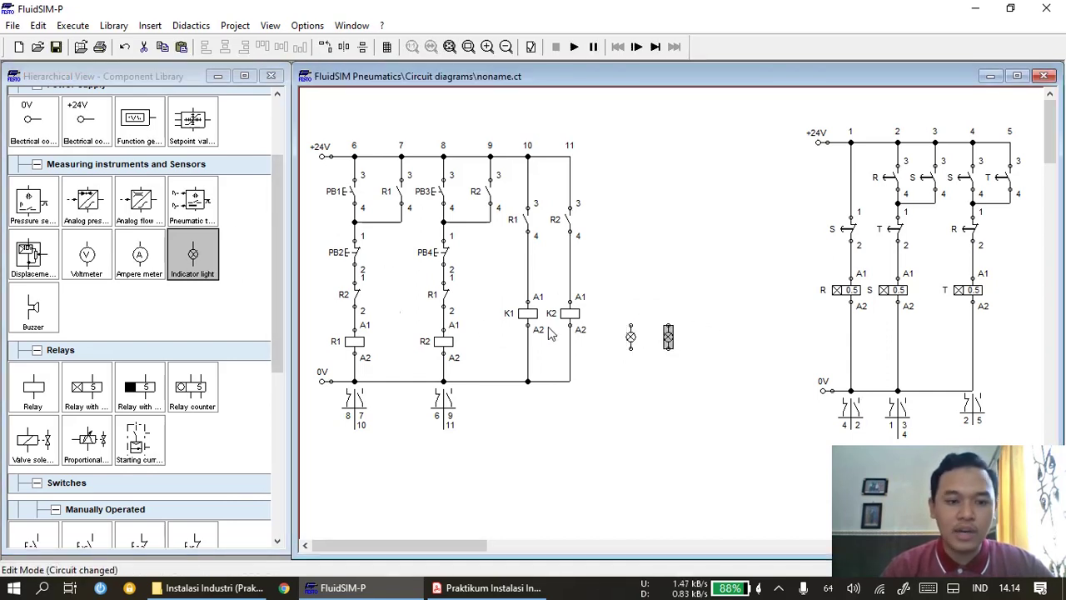
left_click(223, 265)
left_click_drag(200, 267, 706, 337)
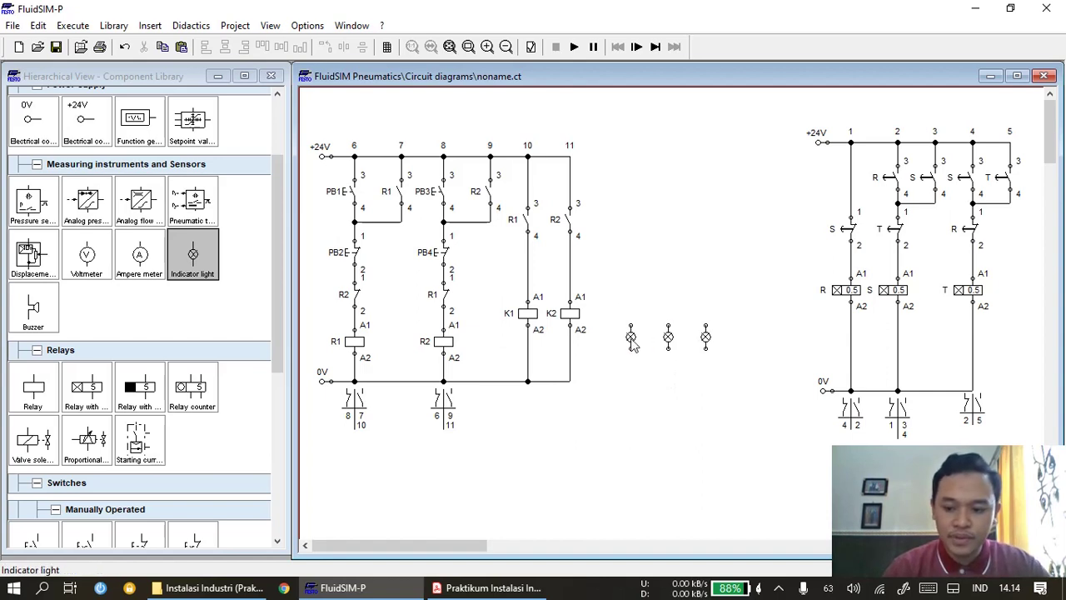
- Shift the second and third indicator lights slightly left to space the three lights more closely
left_click(631, 340)
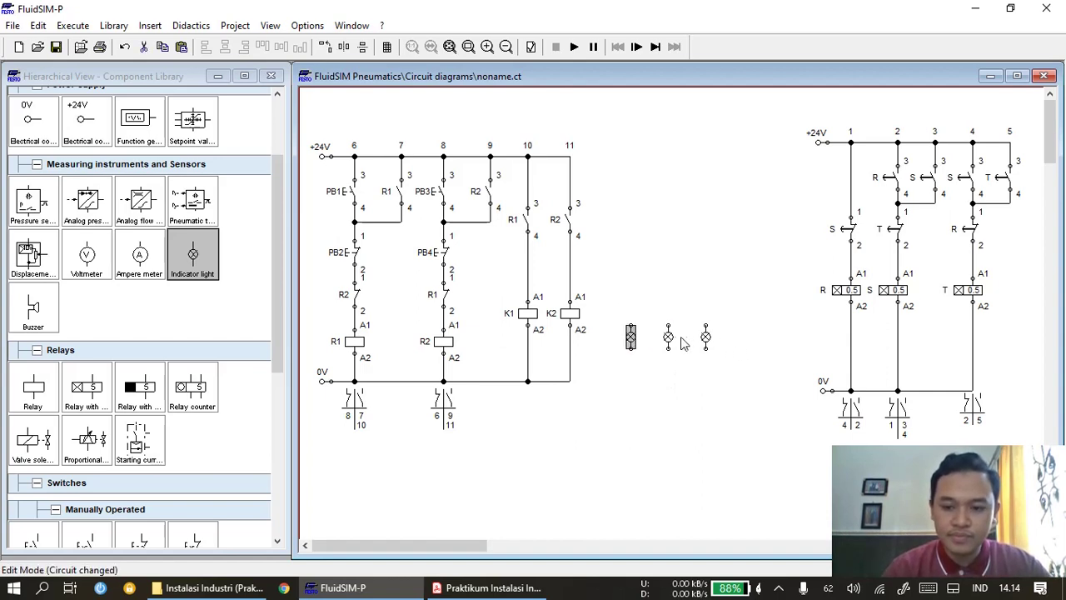
left_click(670, 341)
key("Left")
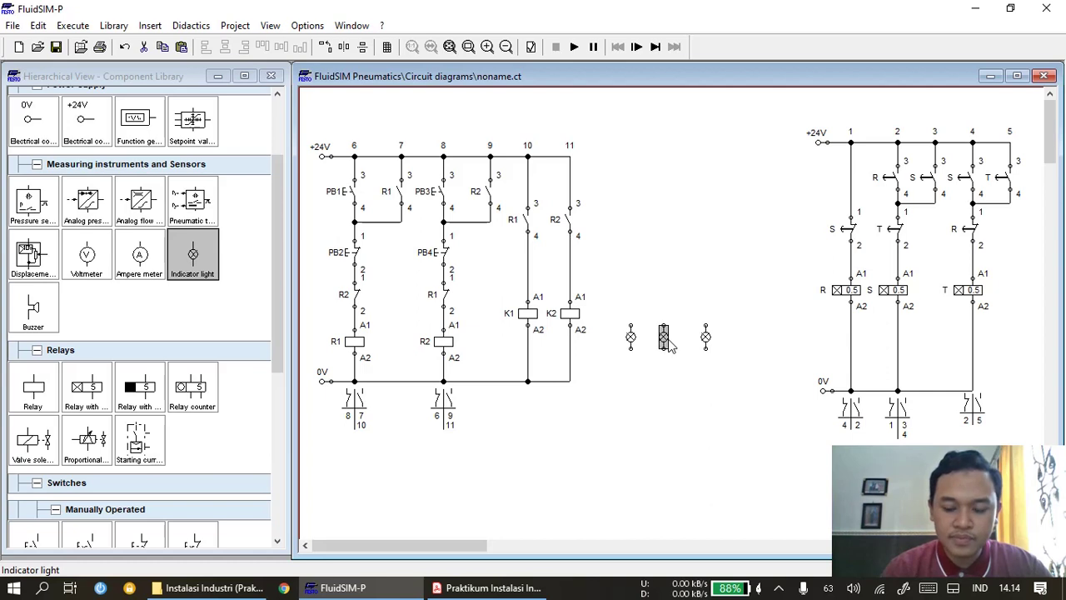
key("Left")
left_click(706, 340)
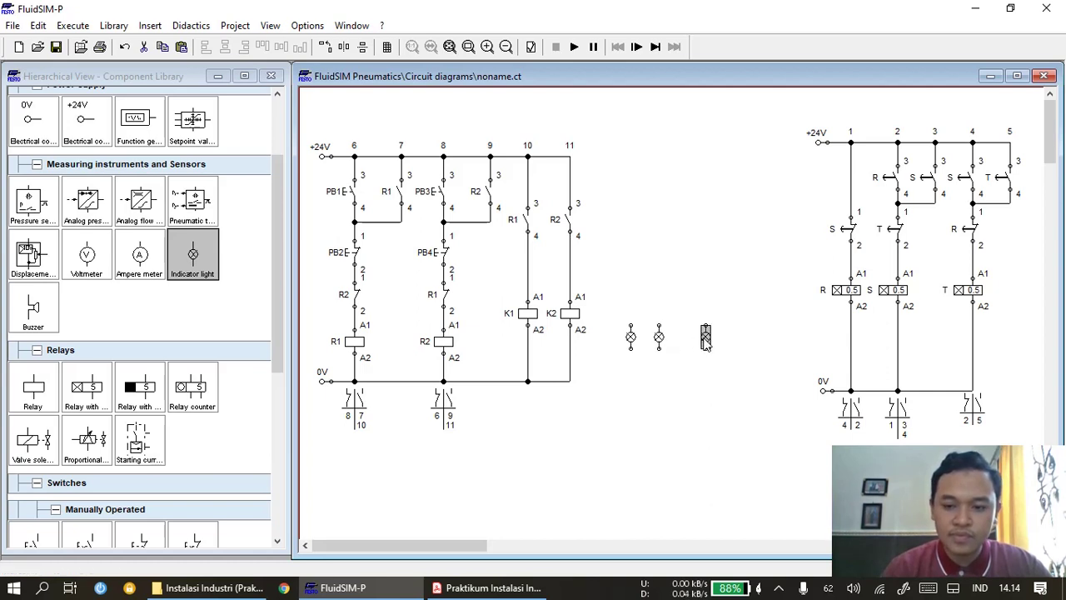
key("Left")
key("Left")
key("Left")
left_click(706, 371)
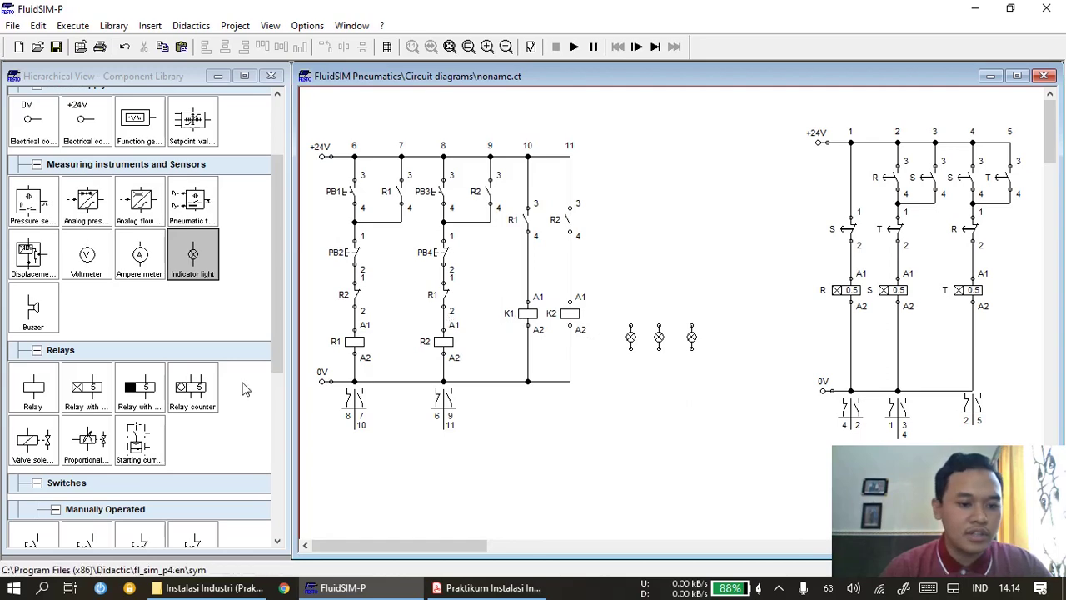
- Place three make switches above the three indicator lights
left_click(272, 357)
scroll(272, 358, "down", 5)
left_click_drag(41, 459, 627, 188)
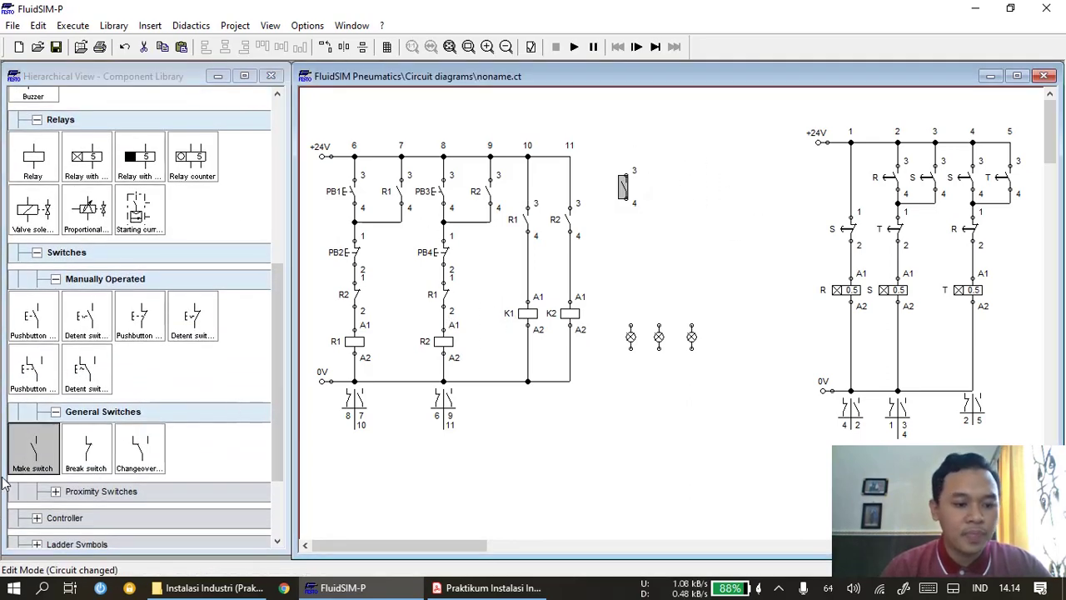
left_click(34, 453)
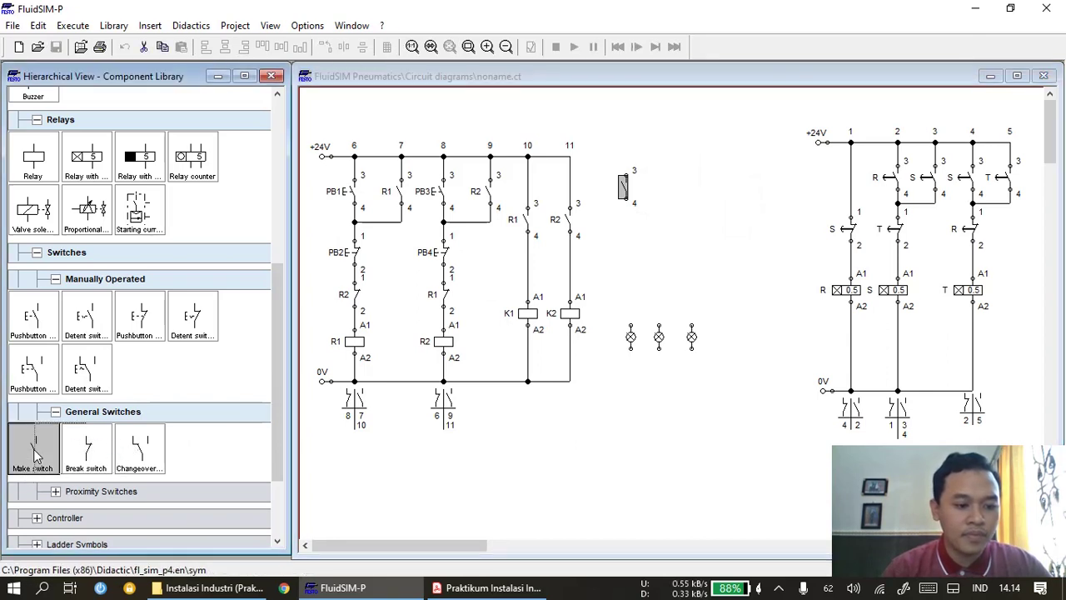
left_click_drag(33, 454, 656, 183)
left_click_drag(44, 471, 691, 184)
- Align the three new make switches at the same height and space them evenly above the indicator lights
left_click(624, 186)
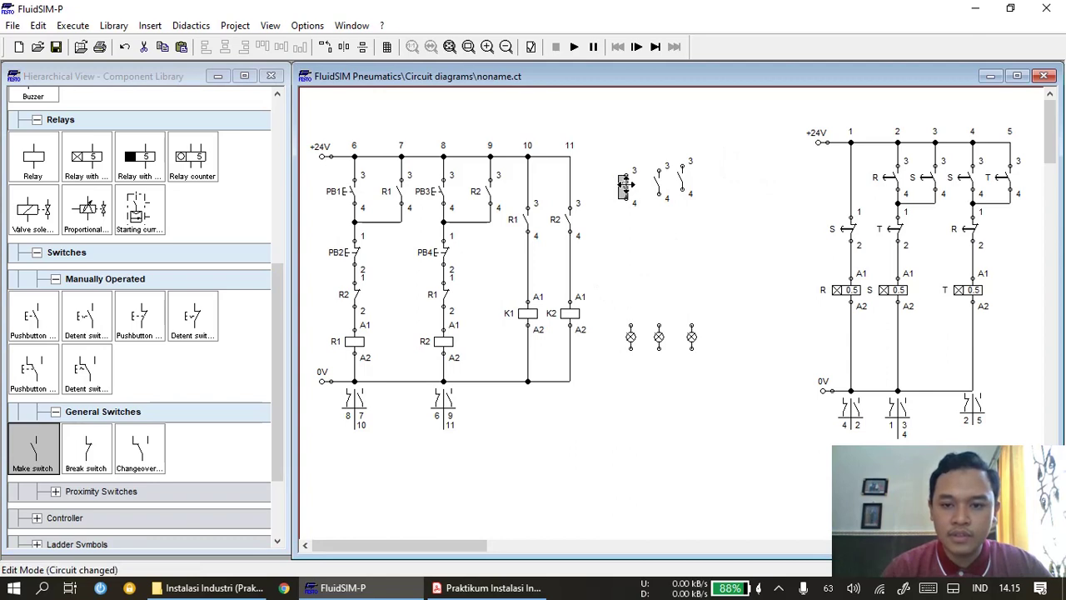
left_click_drag(625, 185, 687, 185)
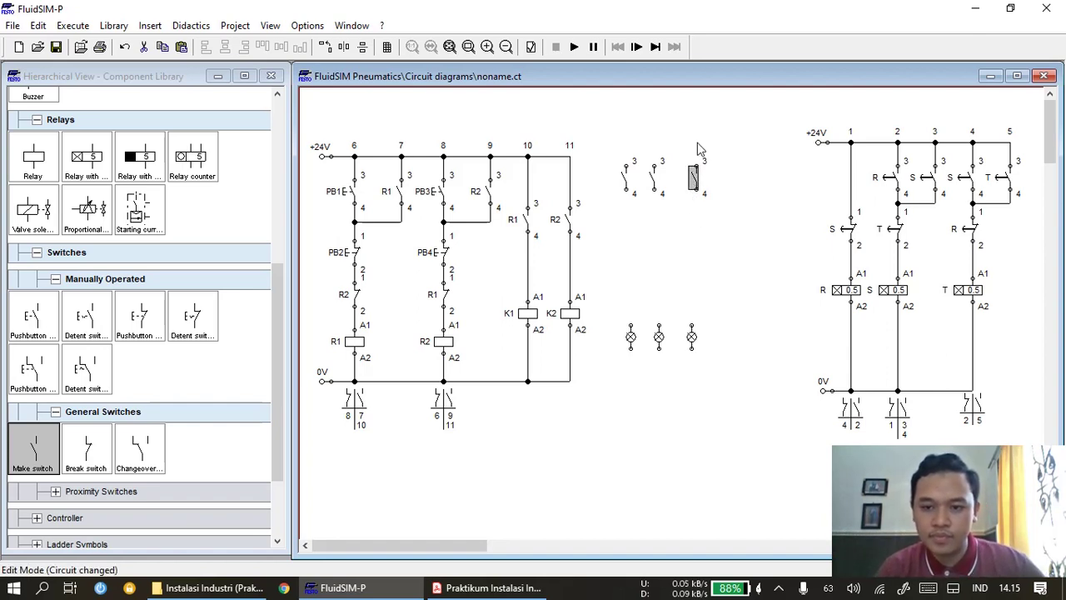
left_click(656, 179)
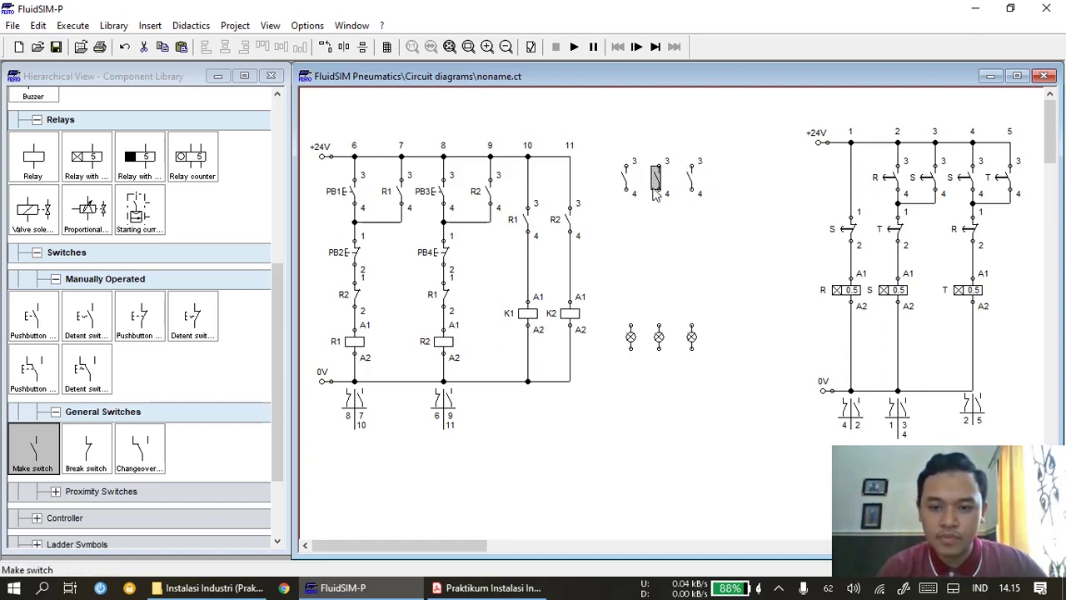
- Extend the +24V rail over the three new make switches, lower them slightly, and connect each upper terminal to the rail
left_click_drag(691, 166, 570, 166)
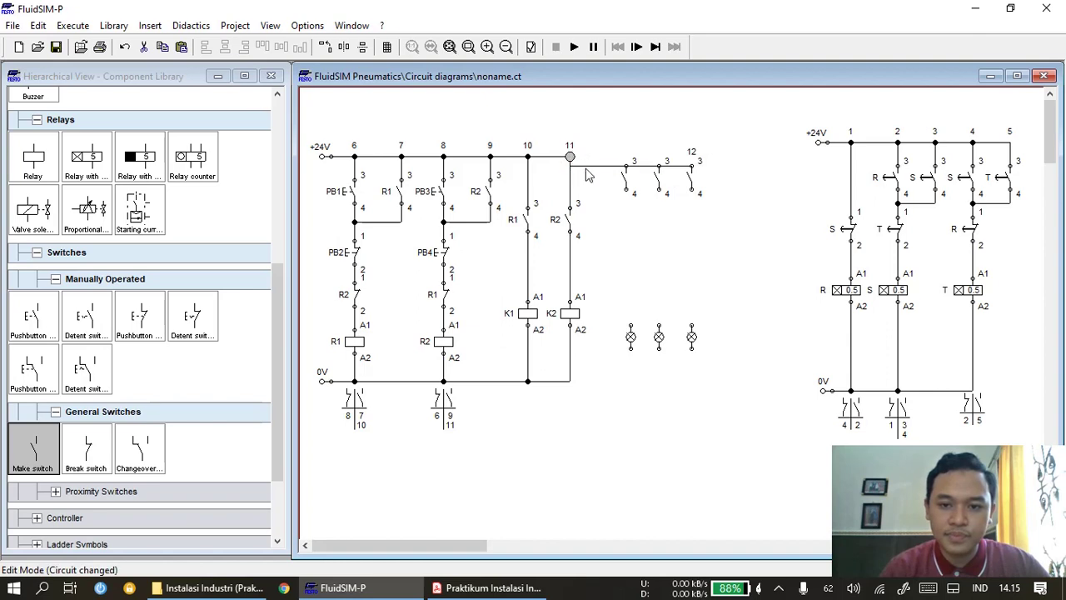
left_click_drag(585, 165, 579, 156)
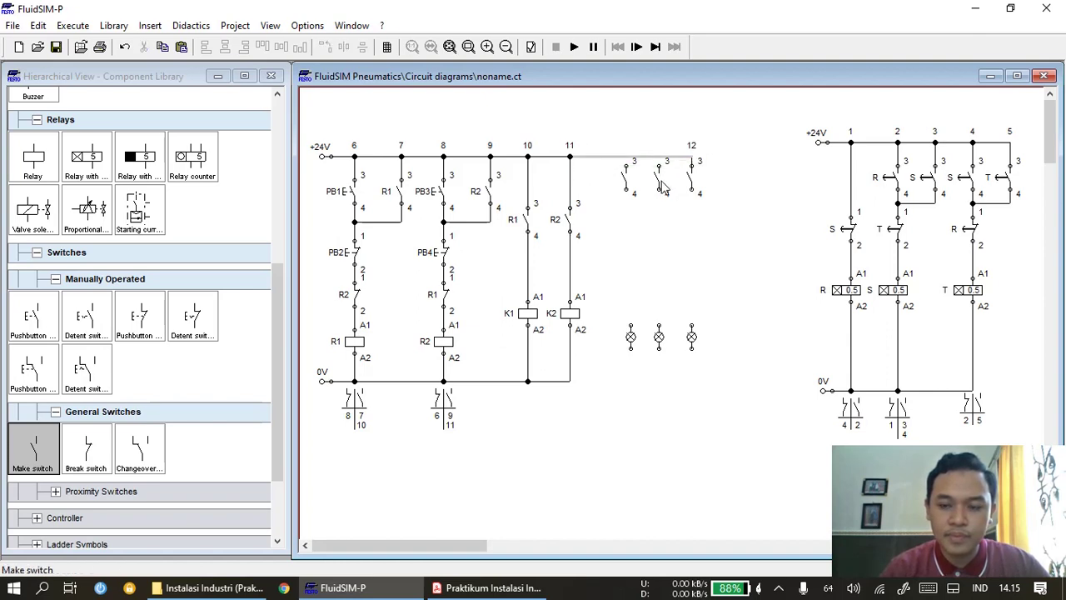
left_click(690, 185)
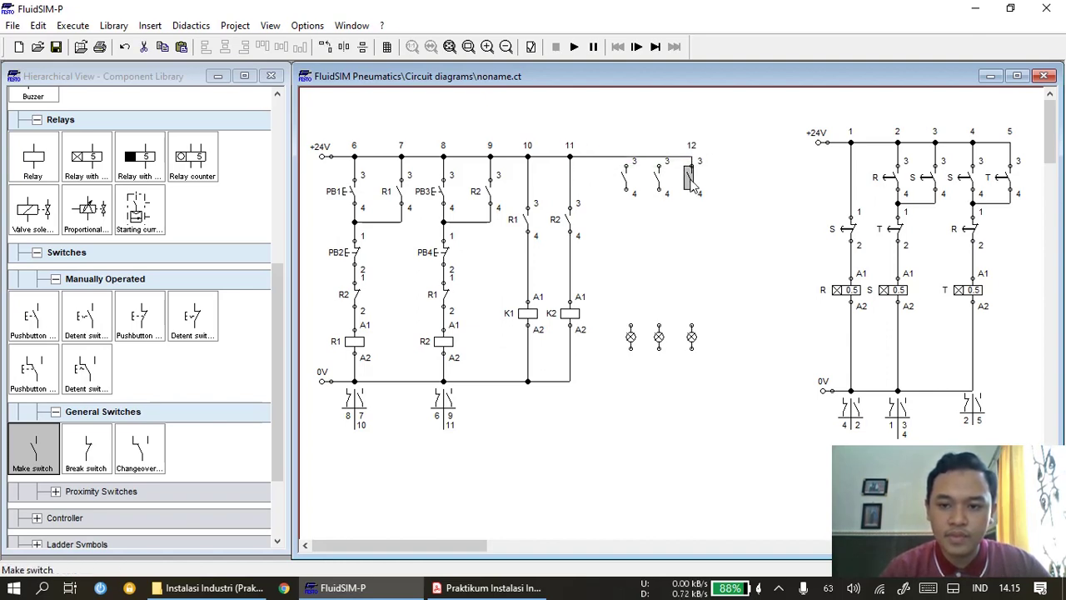
left_click(661, 186)
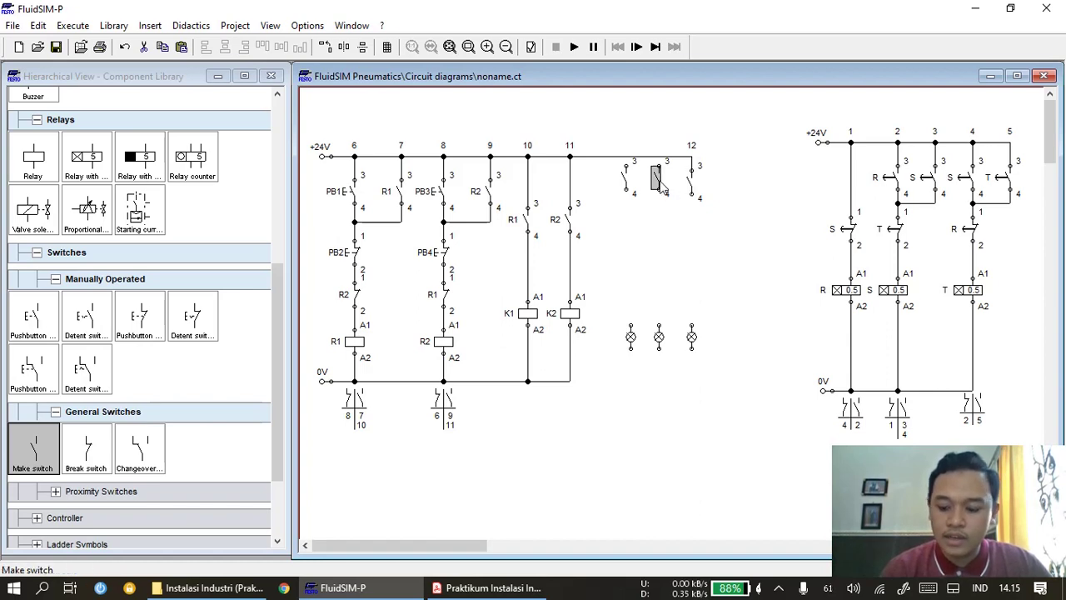
left_click_drag(628, 182, 659, 158)
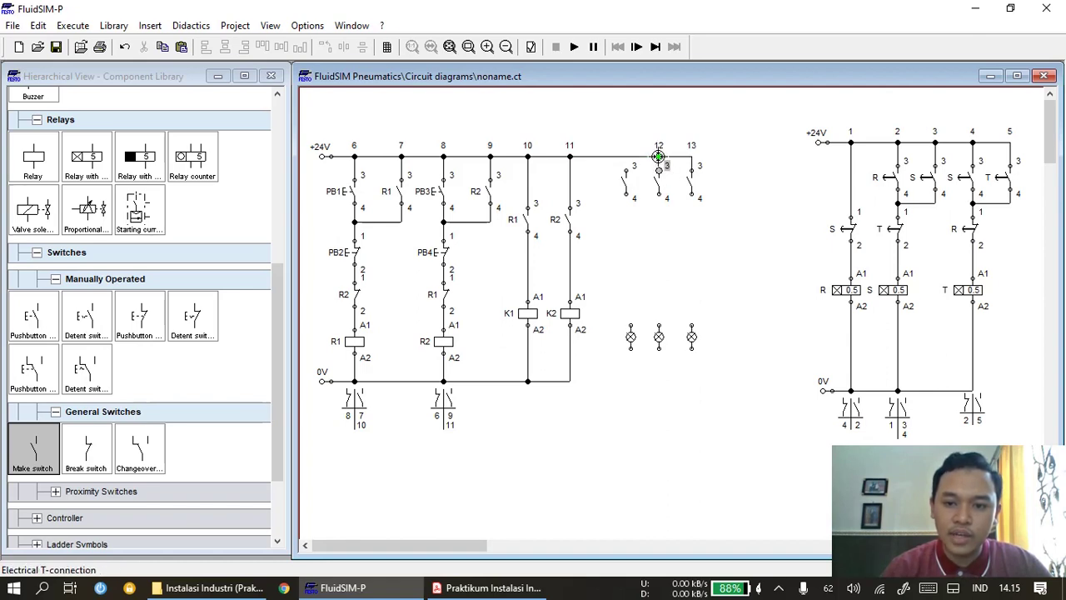
left_click_drag(625, 167, 626, 159)
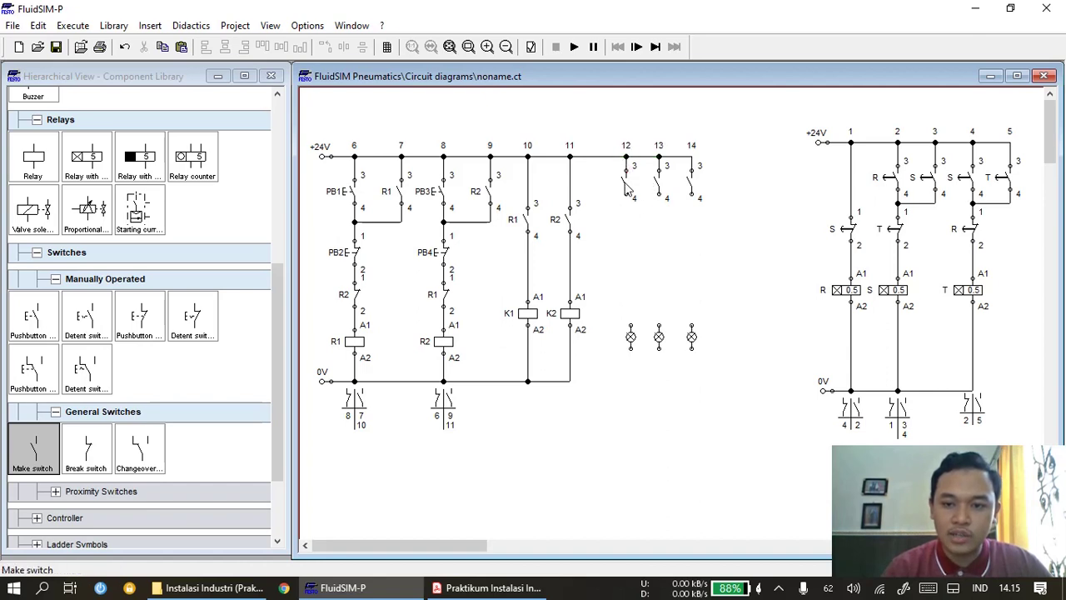
- Label the three make switches on the +24V rail R, S and T, and lower them slightly at equal height
double_click(627, 188)
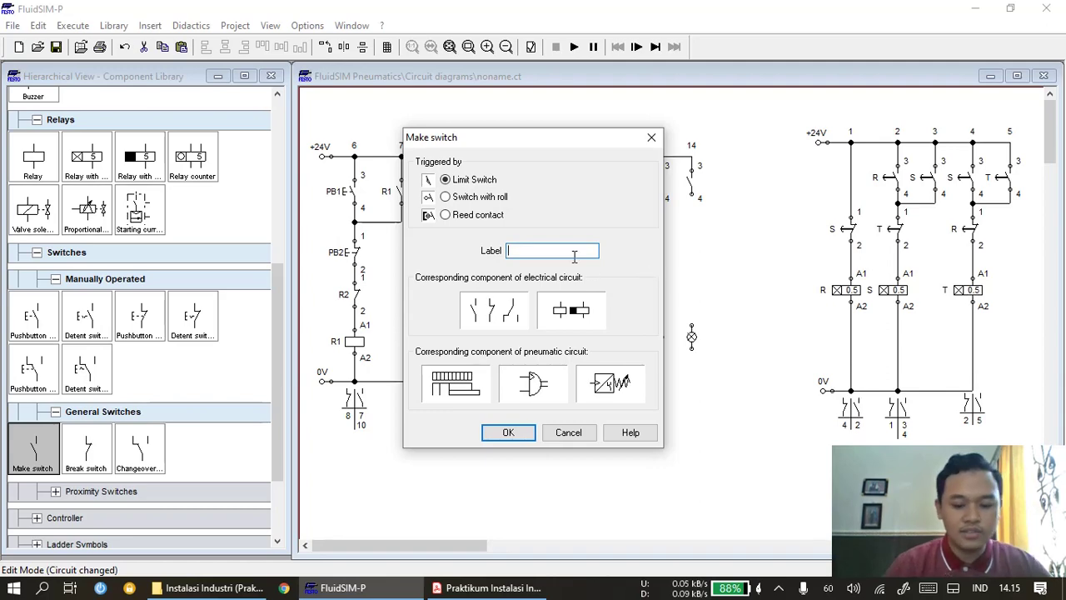
type("R")
key("Return")
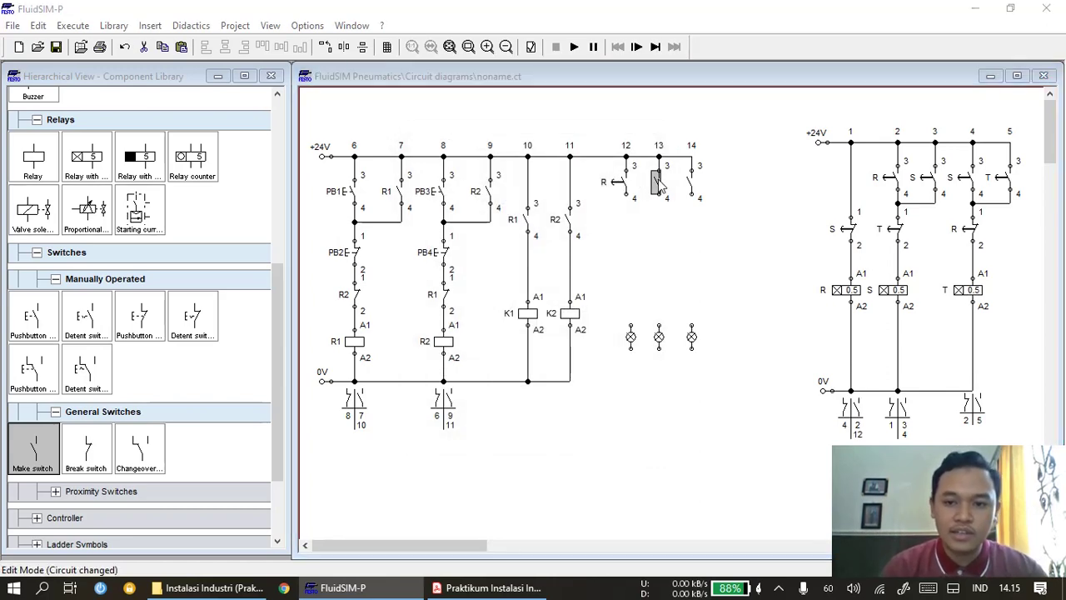
double_click(658, 185)
type("S")
key("Return")
double_click(689, 183)
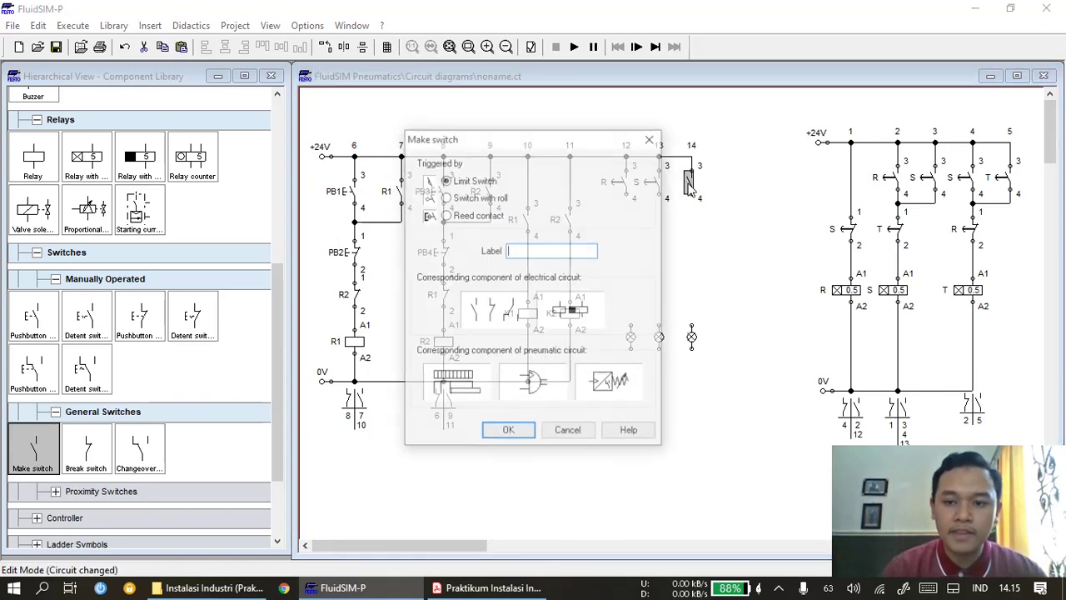
type("T")
key("Return")
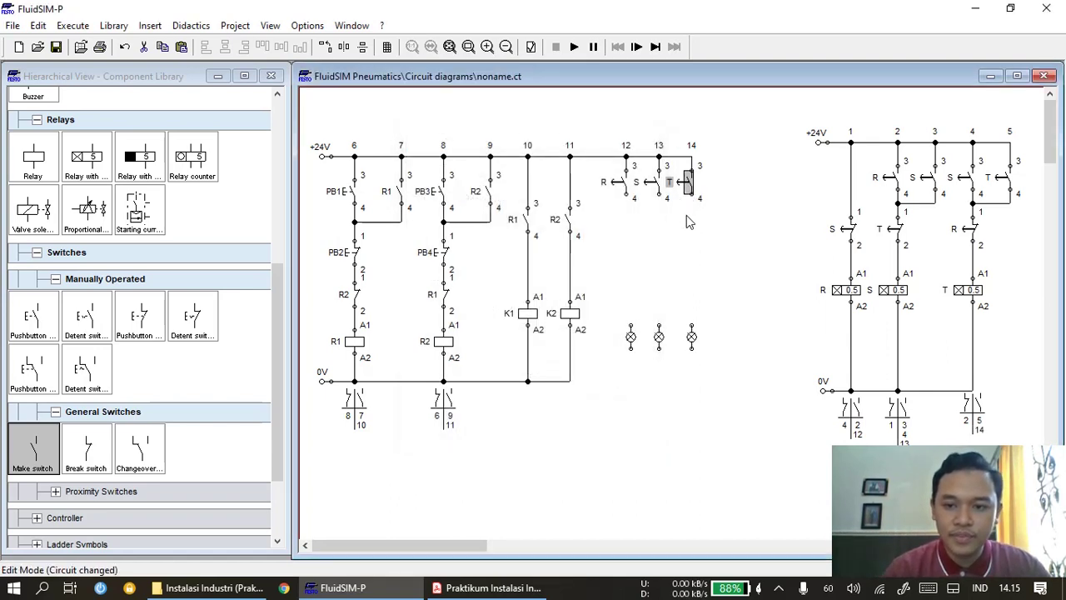
left_click(655, 184)
left_click(623, 185)
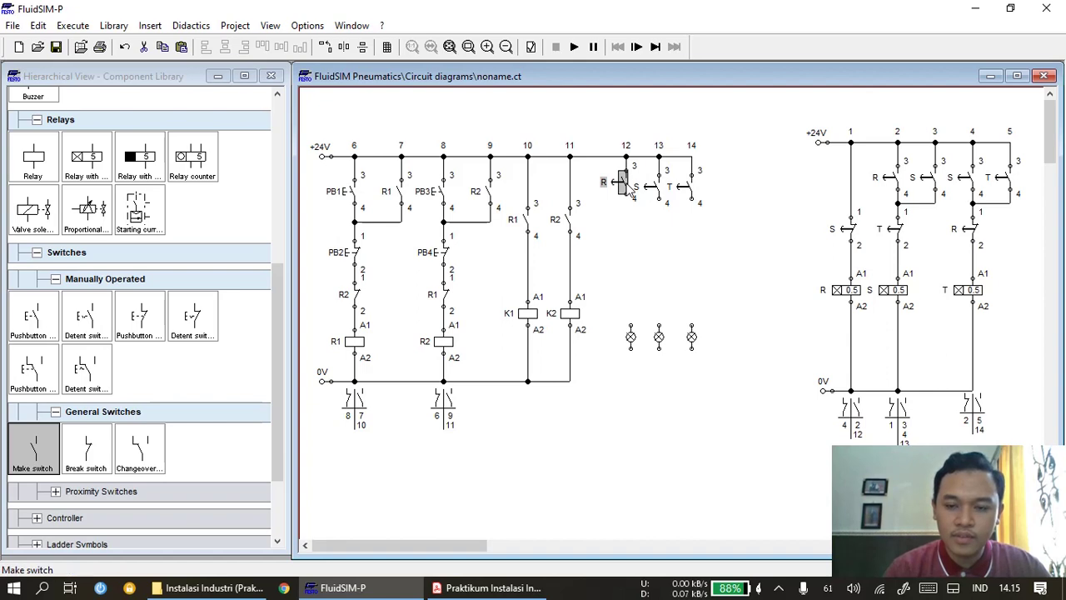
- Place three more make switches in a row between the R, S and T switches and the indicator lights
left_click_drag(48, 469, 623, 258)
left_click_drag(27, 454, 655, 267)
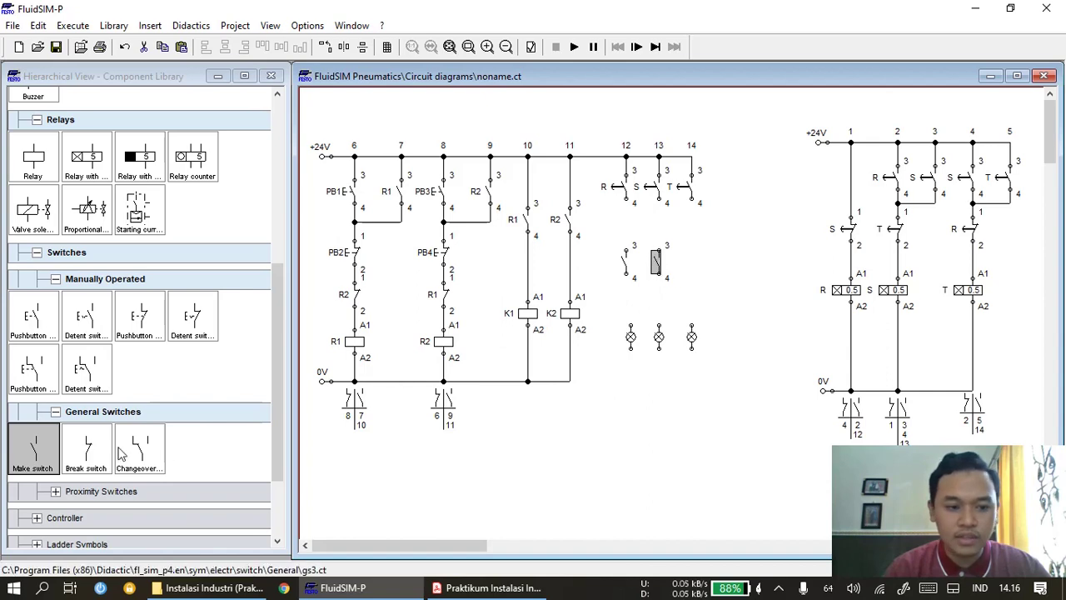
left_click_drag(37, 451, 690, 268)
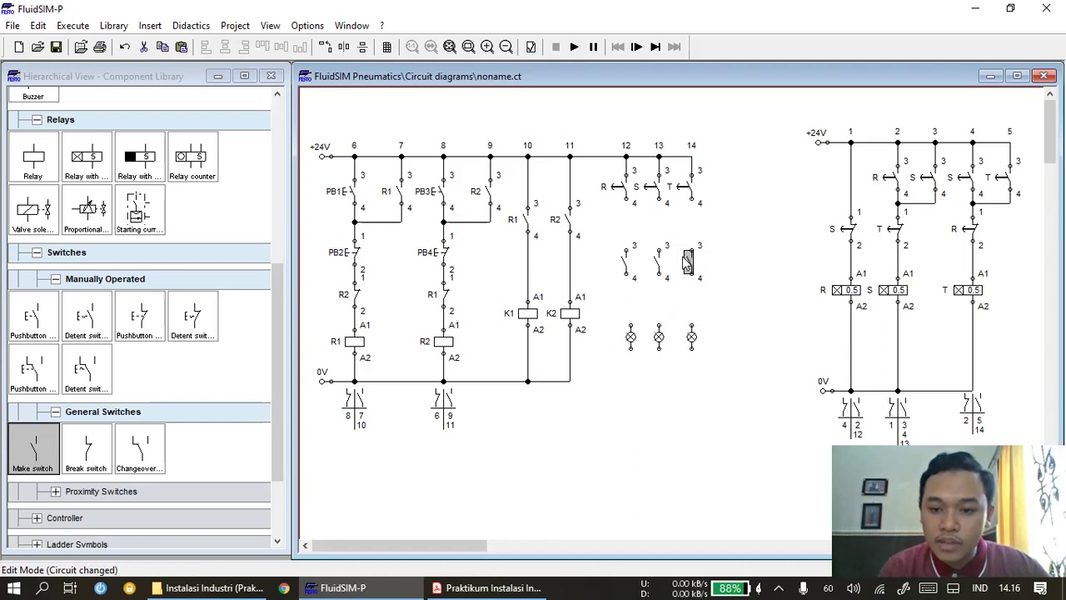
left_click(702, 285)
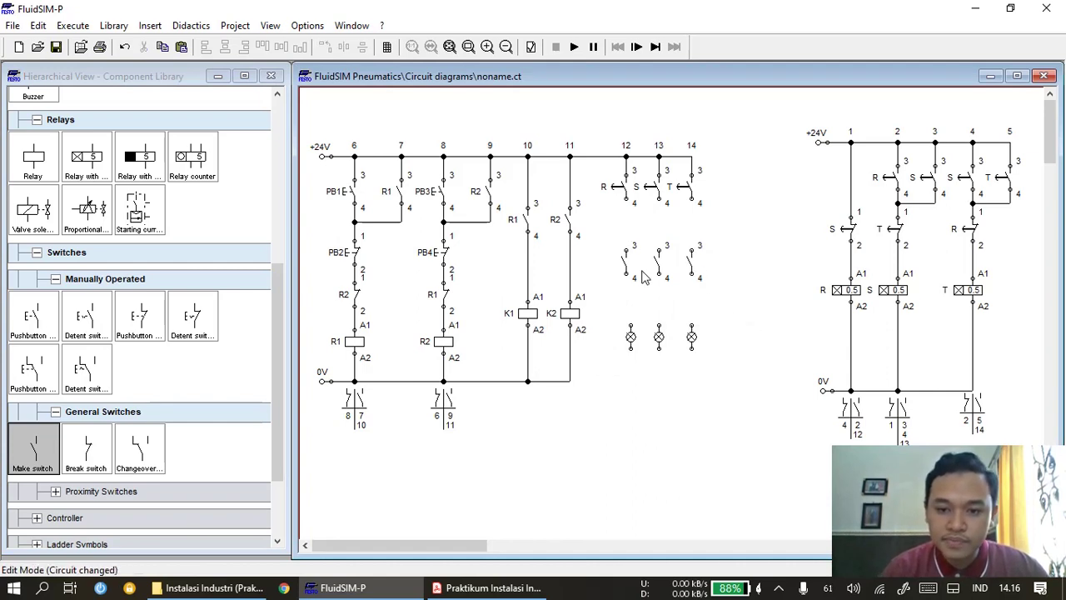
- Lower the three indicator lights and the unlabelled make switches slightly, aligning the first light under its switch column
left_click_drag(634, 341, 631, 344)
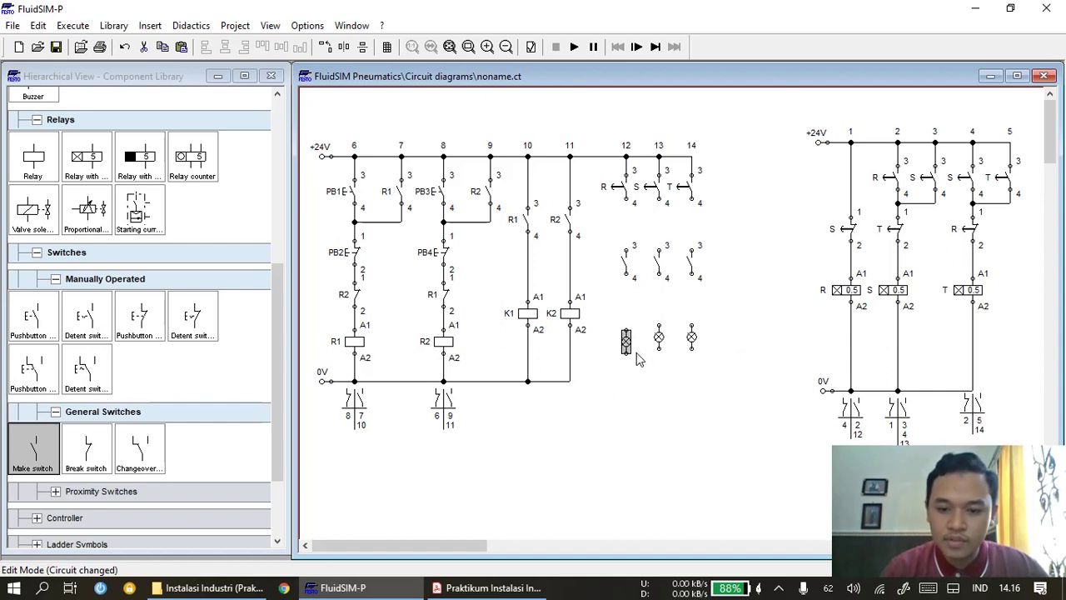
left_click(660, 346)
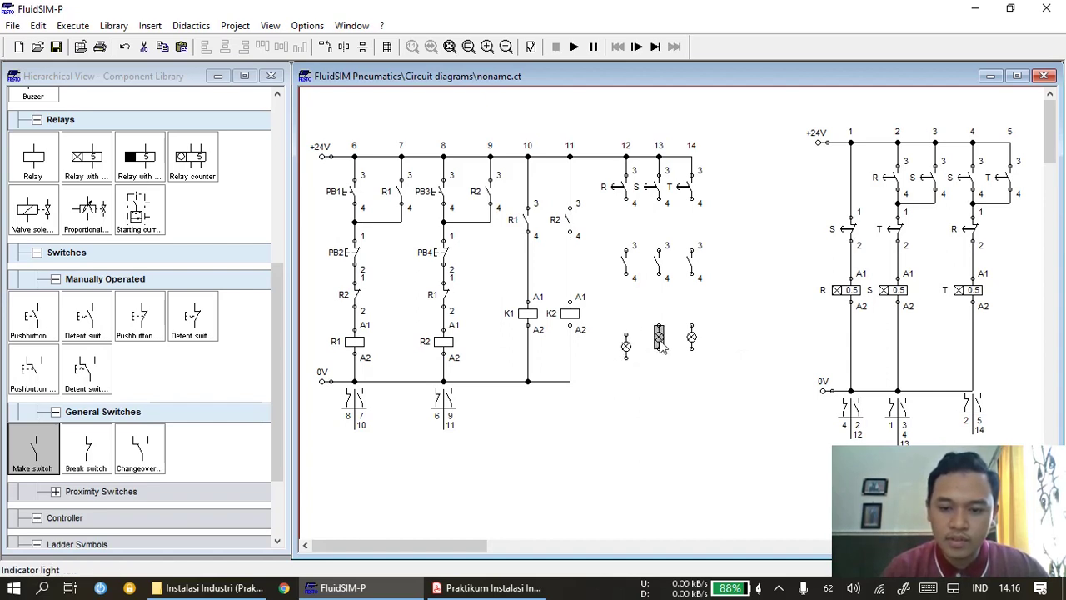
left_click_drag(660, 346, 692, 350)
left_click(691, 342)
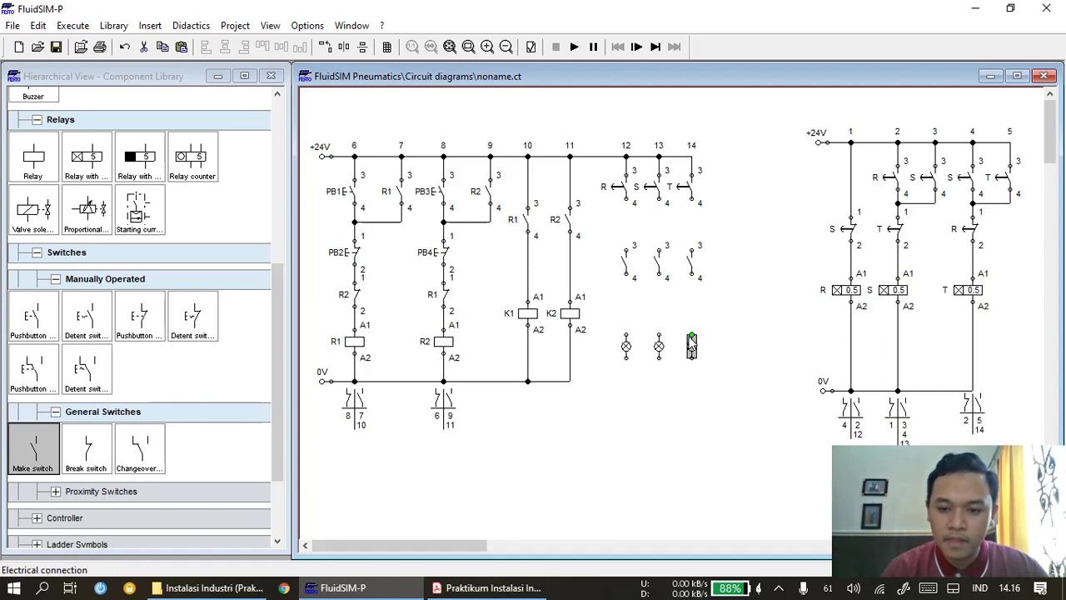
left_click(626, 265)
left_click_drag(626, 265, 658, 268)
left_click(657, 263)
left_click(693, 266)
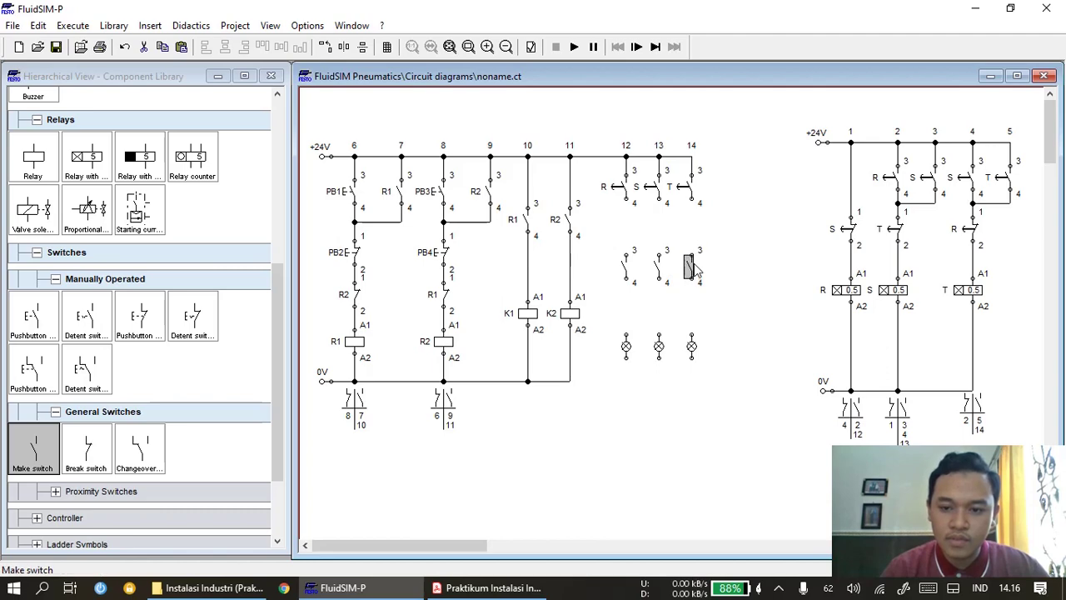
- Label all three make switches in the row above the indicator lights K1
double_click(626, 267)
type("K")
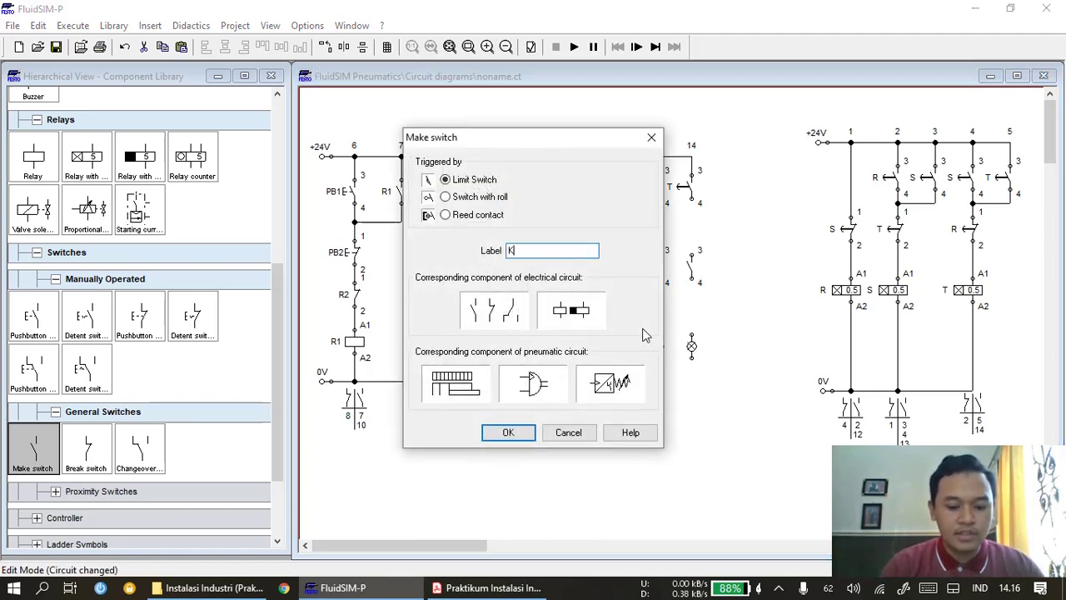
type("1")
key("Return")
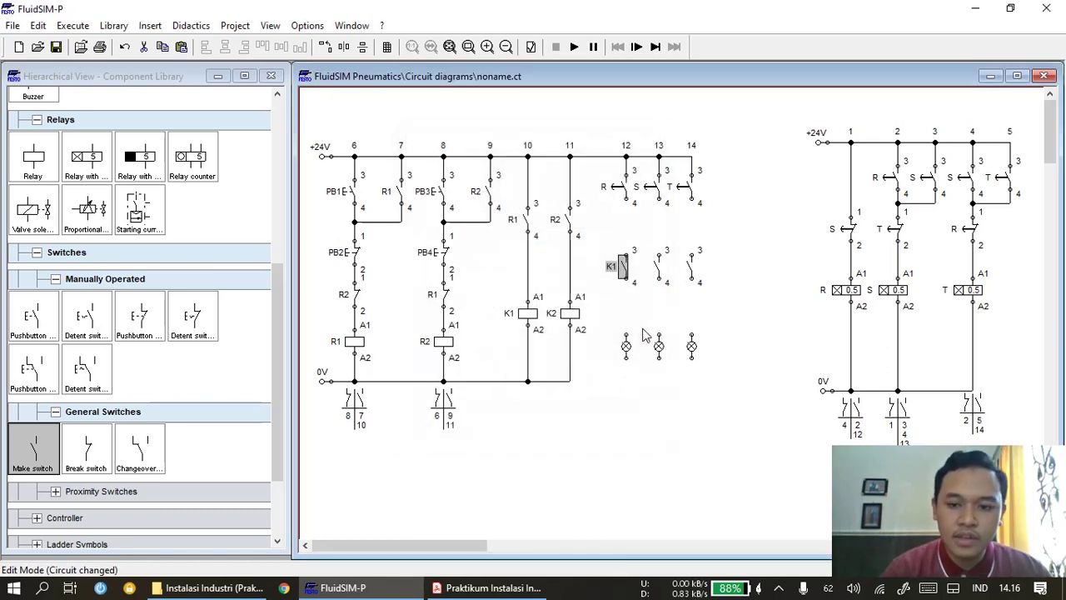
double_click(657, 271)
type("K1")
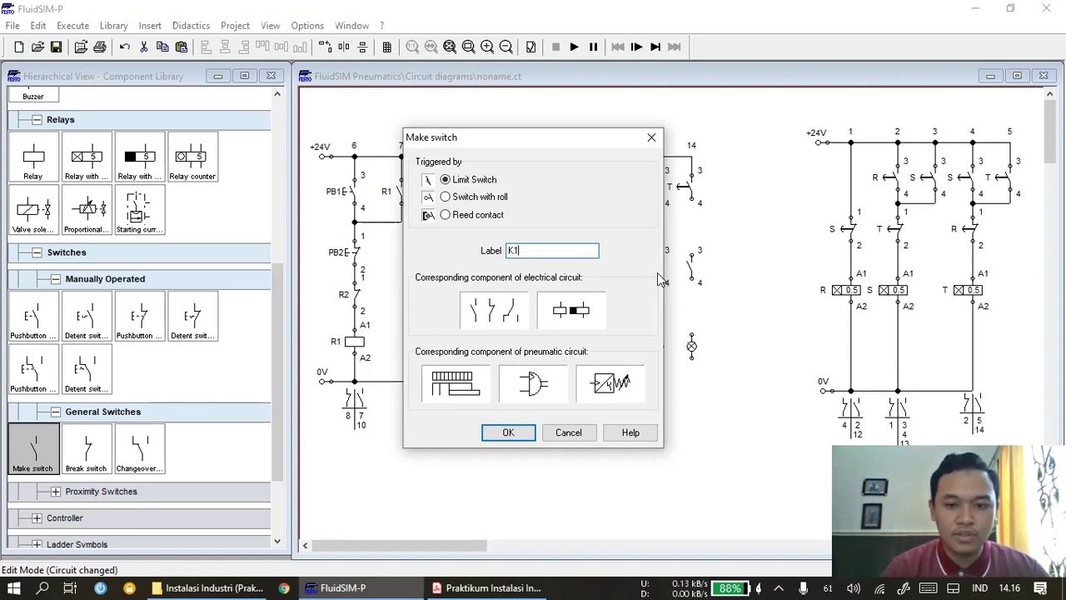
key("Return")
left_click(690, 267)
double_click(691, 267)
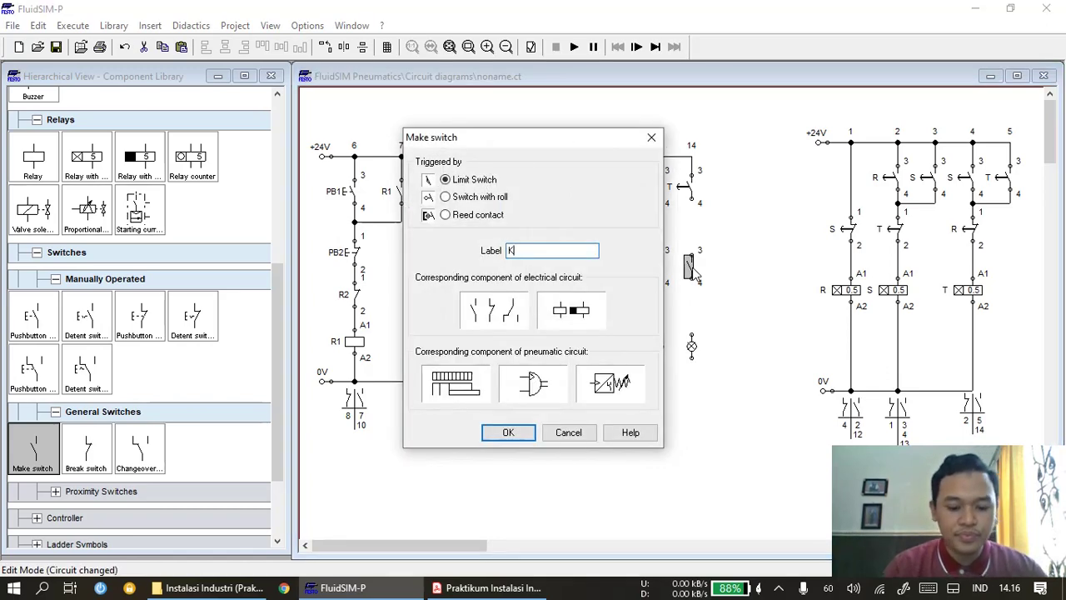
key("Return")
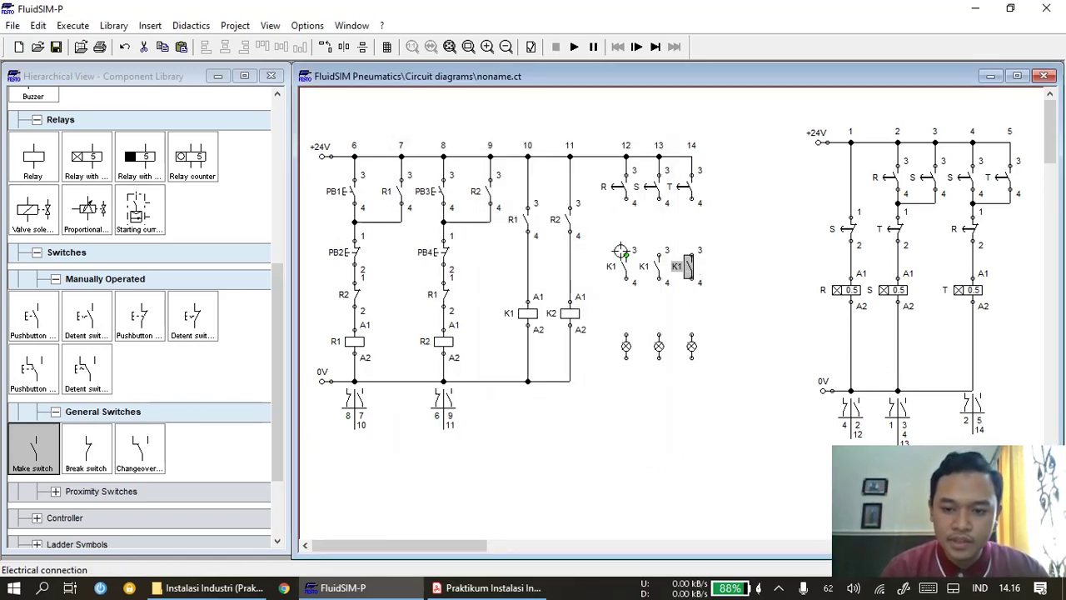
- Duplicate the three K1 switches beside the originals at the same height and label each copy K2
left_click_drag(608, 234, 714, 303)
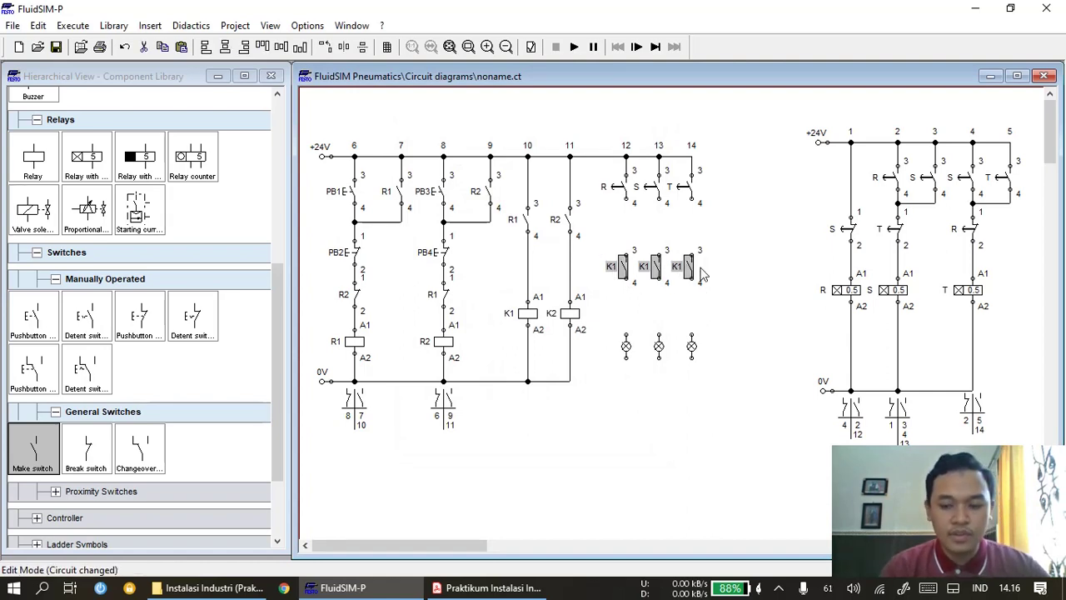
left_click_drag(658, 275, 802, 262)
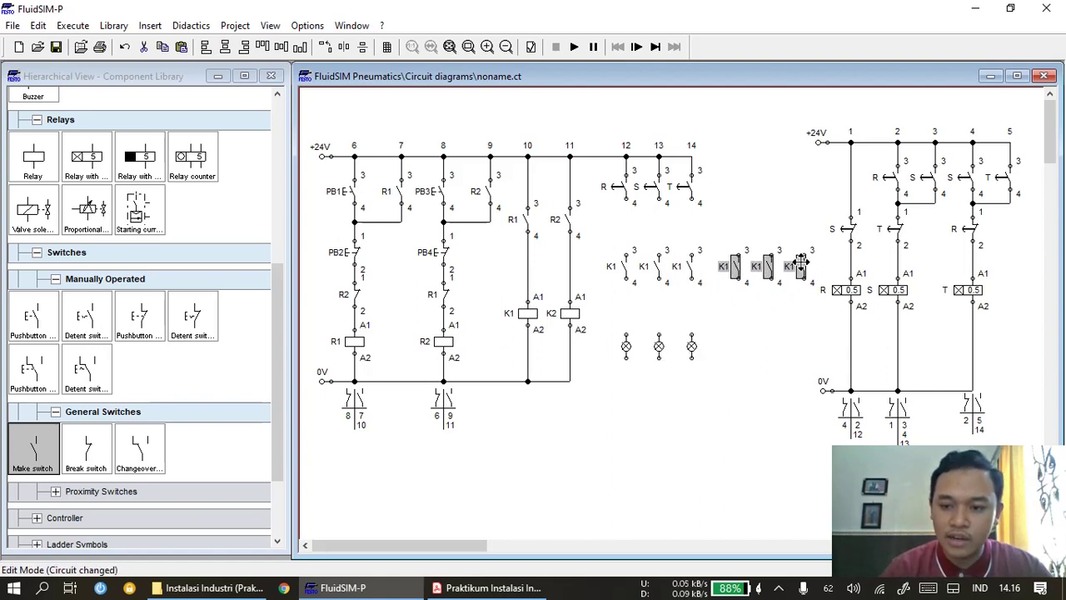
double_click(736, 271)
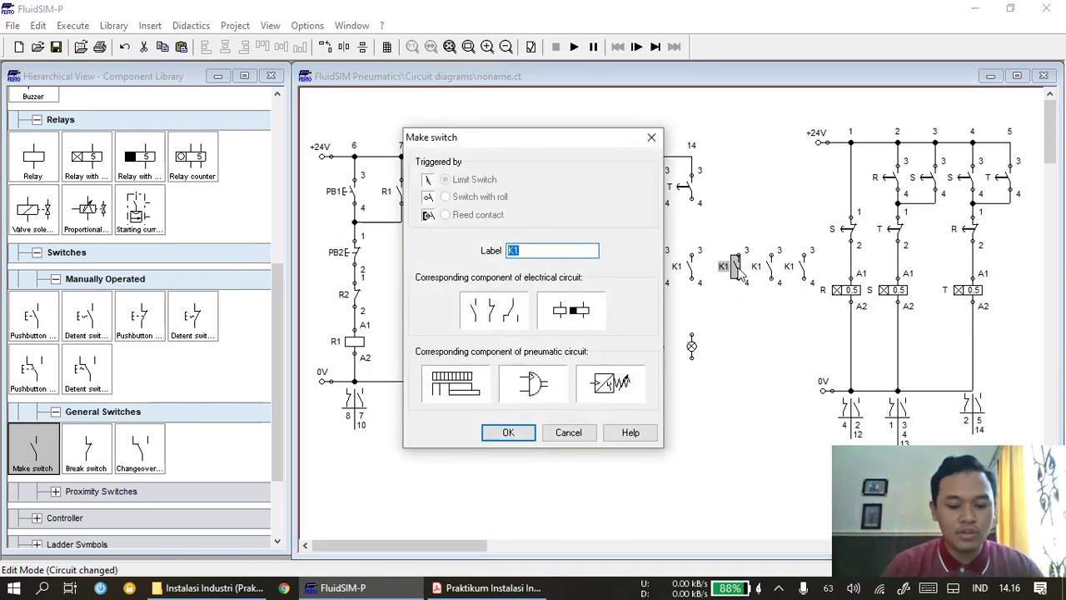
type("K2")
key("Return")
double_click(768, 266)
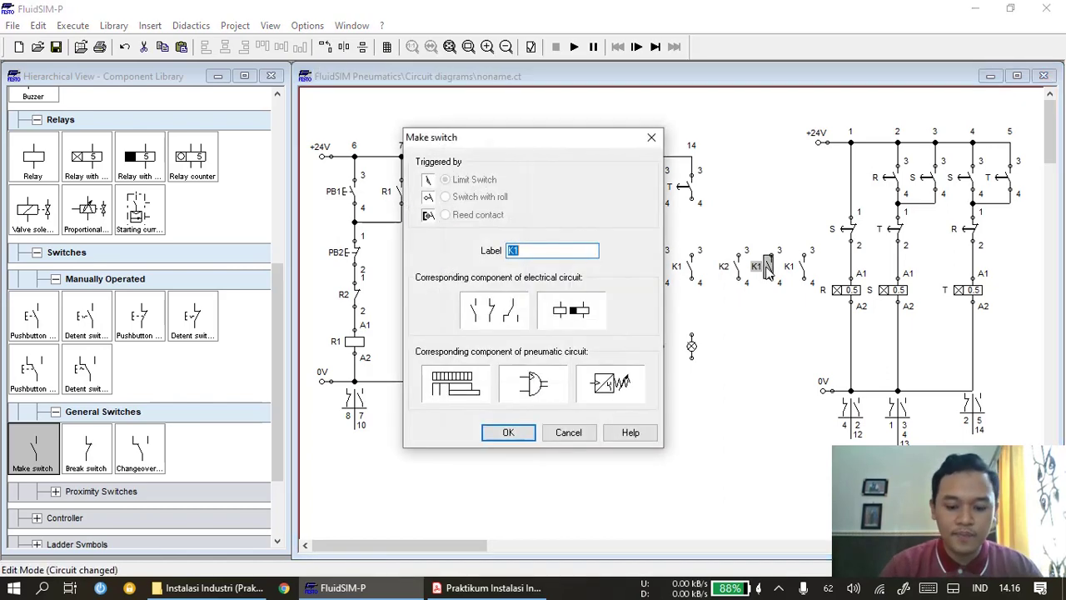
type("K2")
key("Return")
double_click(797, 277)
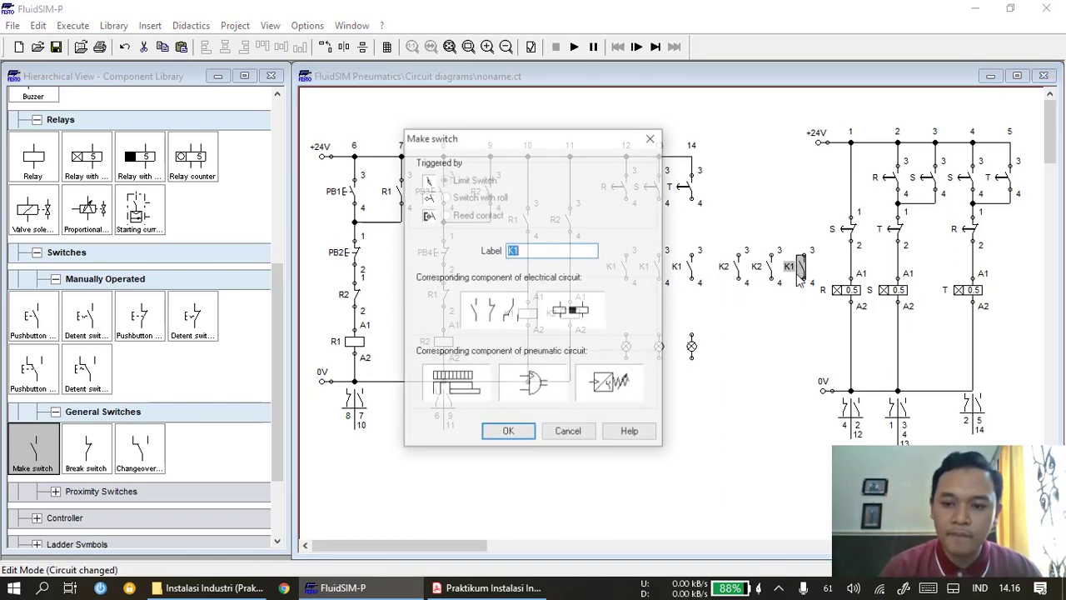
type("K2")
key("Return")
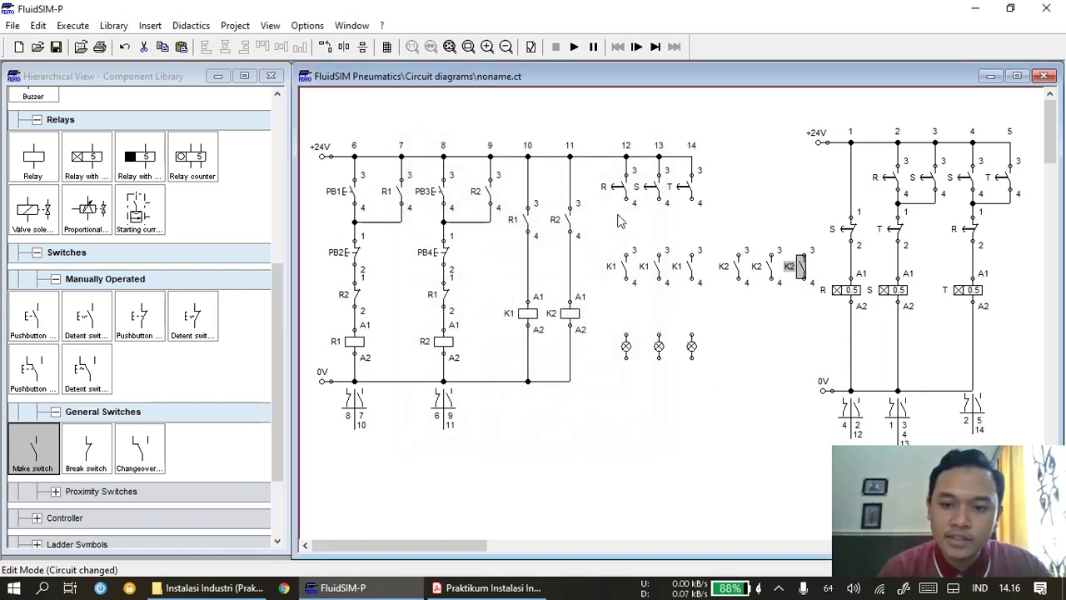
- Wire the R, S and T switches through the K1 switches to the indicator lights, and connect all three lights to the 0V rail
left_click_drag(626, 200, 626, 336)
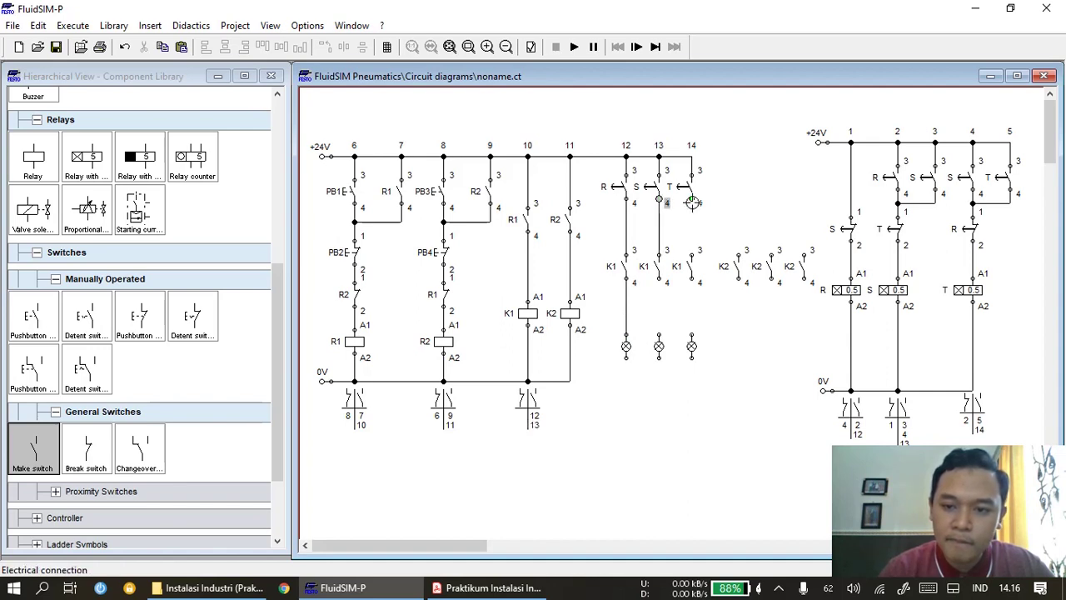
left_click_drag(691, 200, 692, 255)
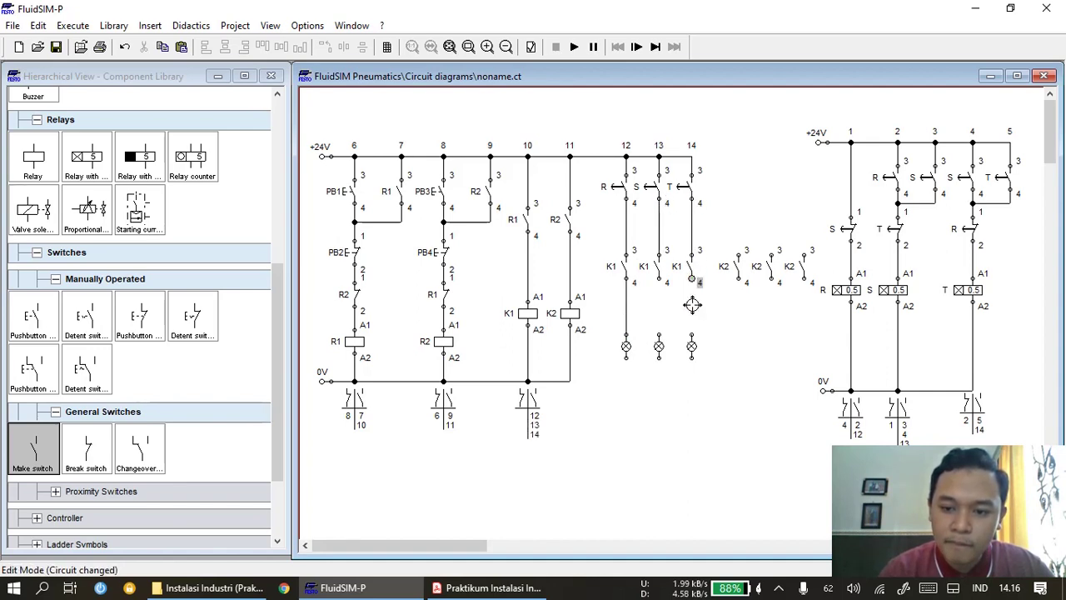
left_click_drag(692, 334, 692, 337)
left_click_drag(659, 280, 659, 341)
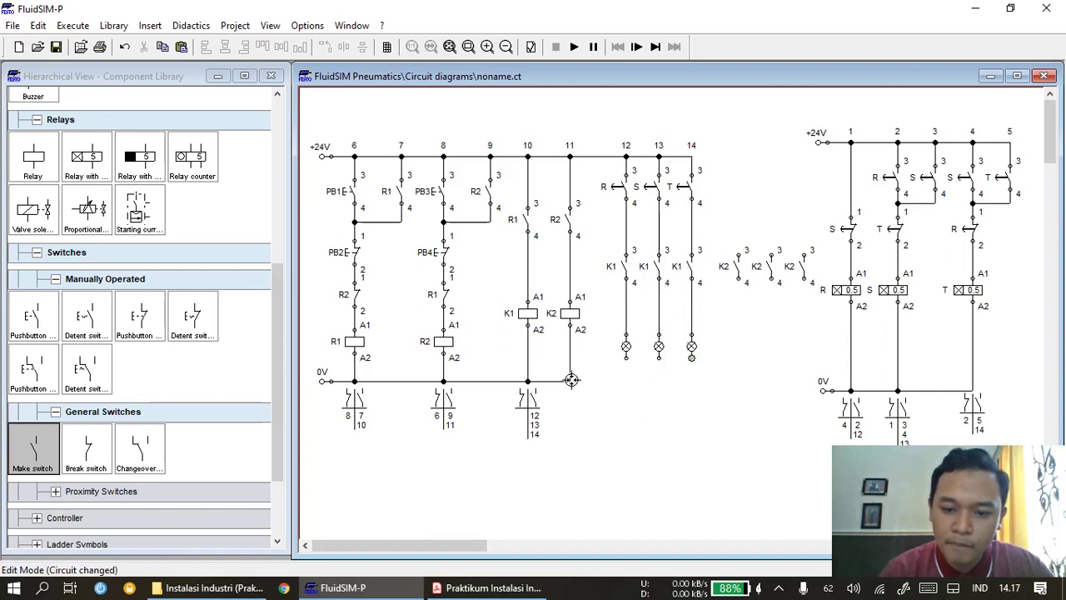
left_click_drag(570, 381, 570, 382)
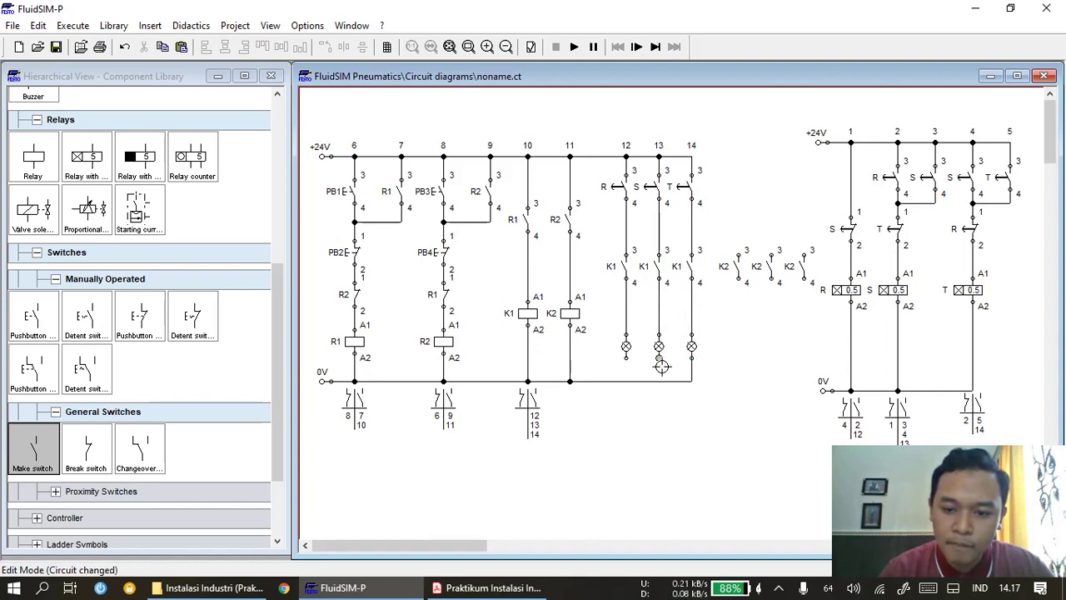
left_click_drag(660, 382, 624, 382)
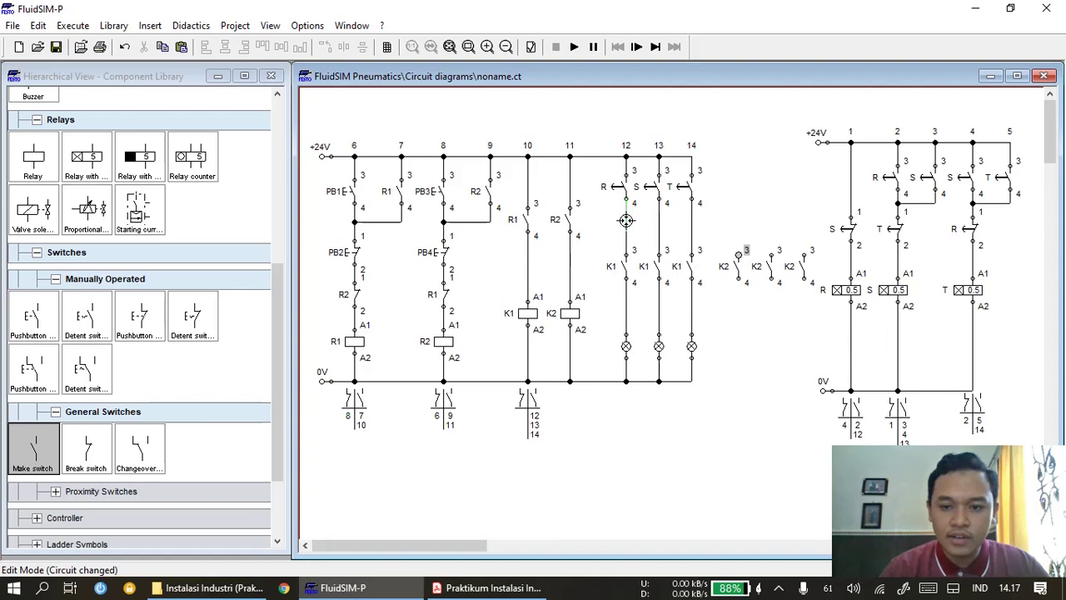
- Wire the first K2 switch from the R branch to the third light's line, and the second K2 switch in parallel with the S branch's K1
left_click_drag(625, 221, 625, 221)
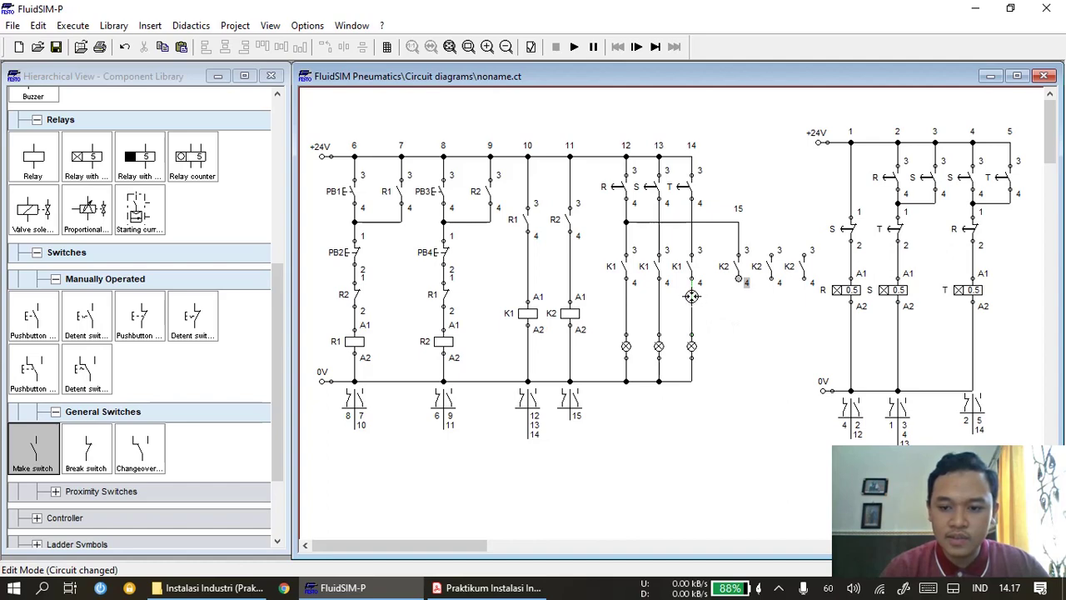
left_click_drag(691, 299, 691, 298)
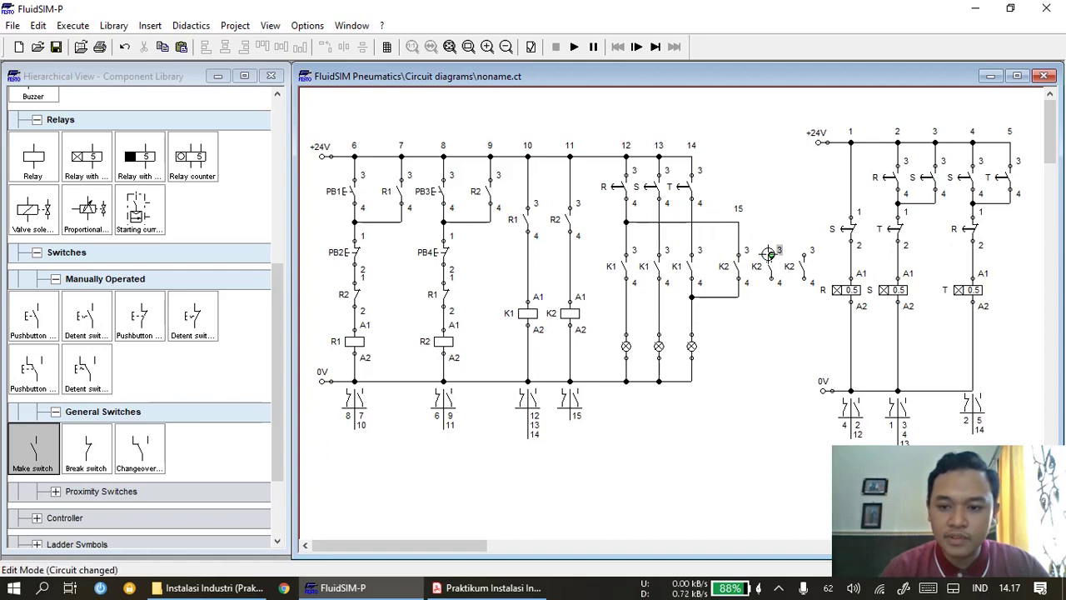
left_click_drag(658, 233, 658, 234)
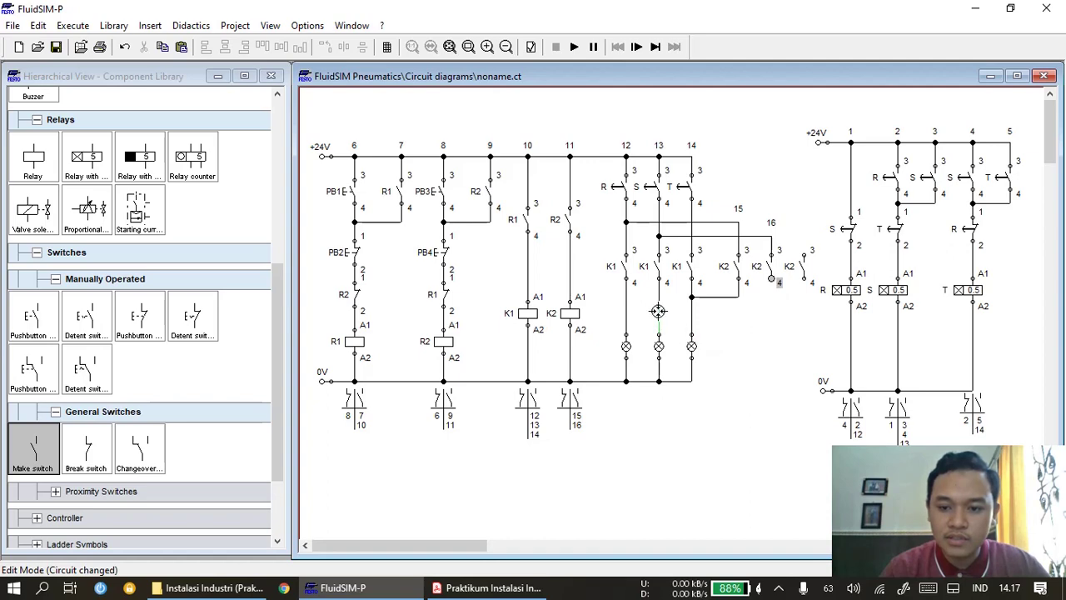
left_click_drag(658, 311, 658, 311)
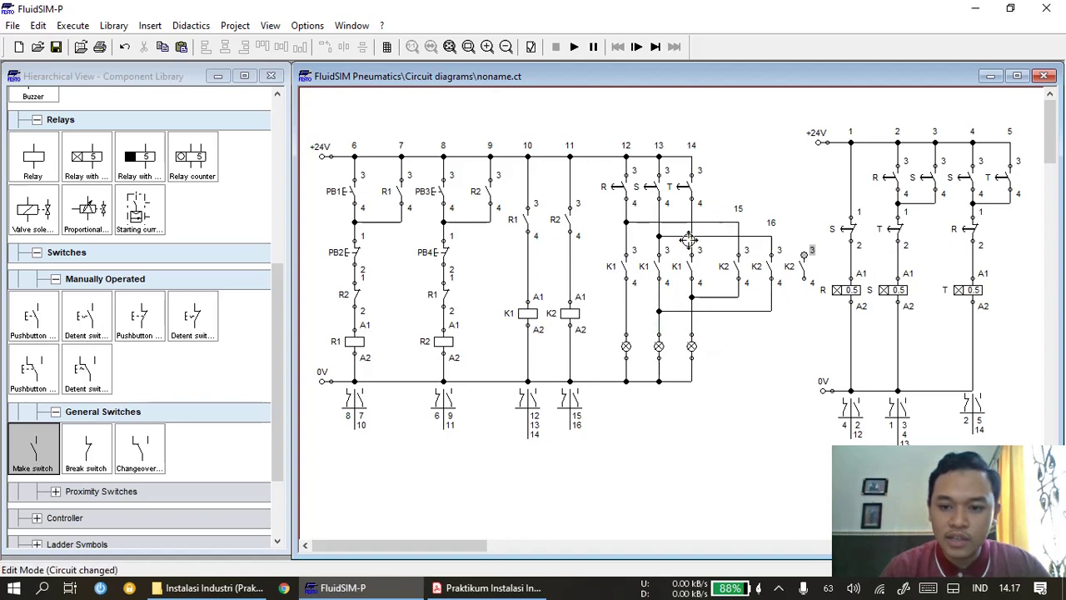
- Wire the third K2 switch from the T branch to the first light's line, and raise the second K2 switch's lower wire slightly
left_click_drag(691, 241, 803, 251)
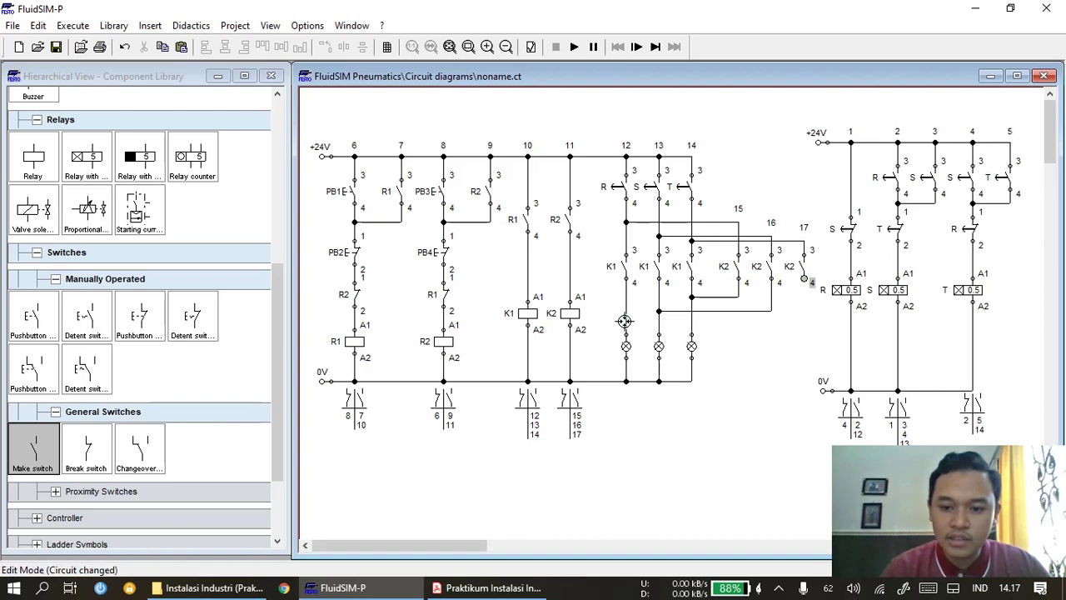
left_click_drag(626, 321, 626, 320)
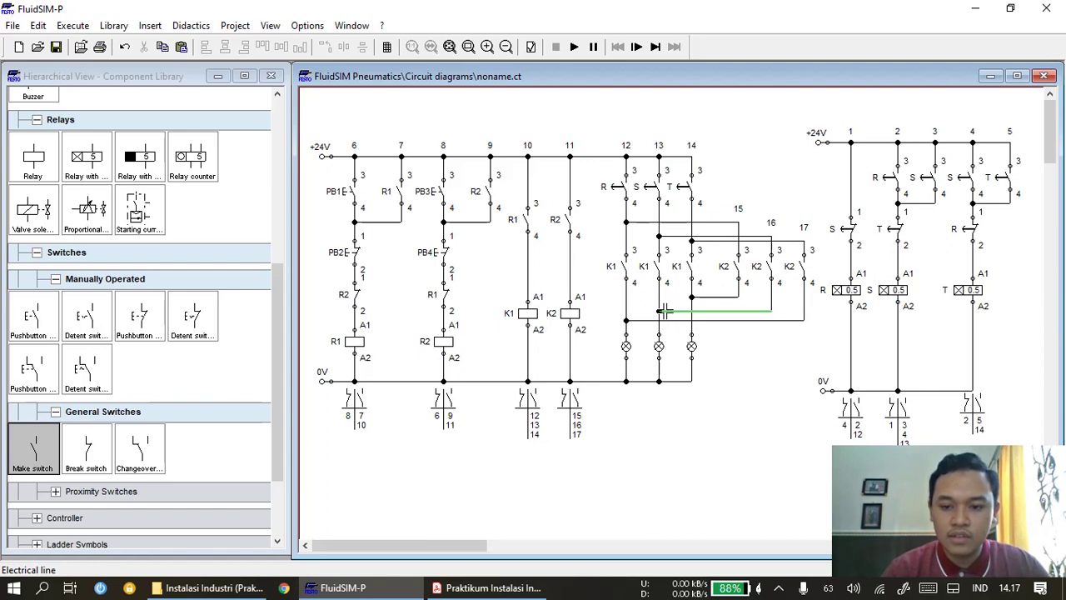
left_click_drag(664, 312, 658, 311)
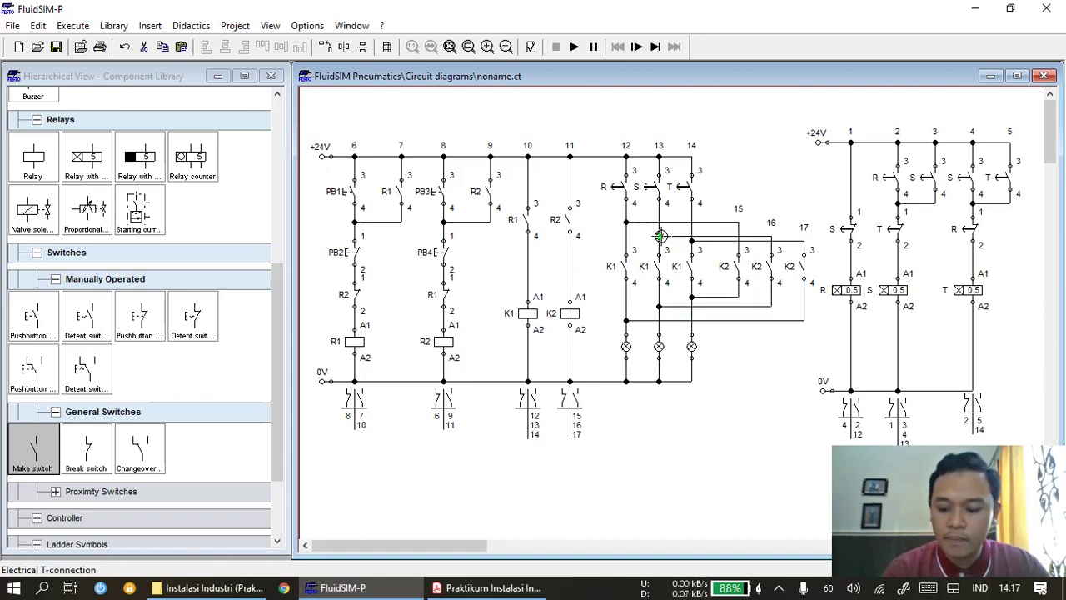
- Raise the second K2 switch's upper wire slightly where it joins the S branch
left_click_drag(660, 235, 659, 232)
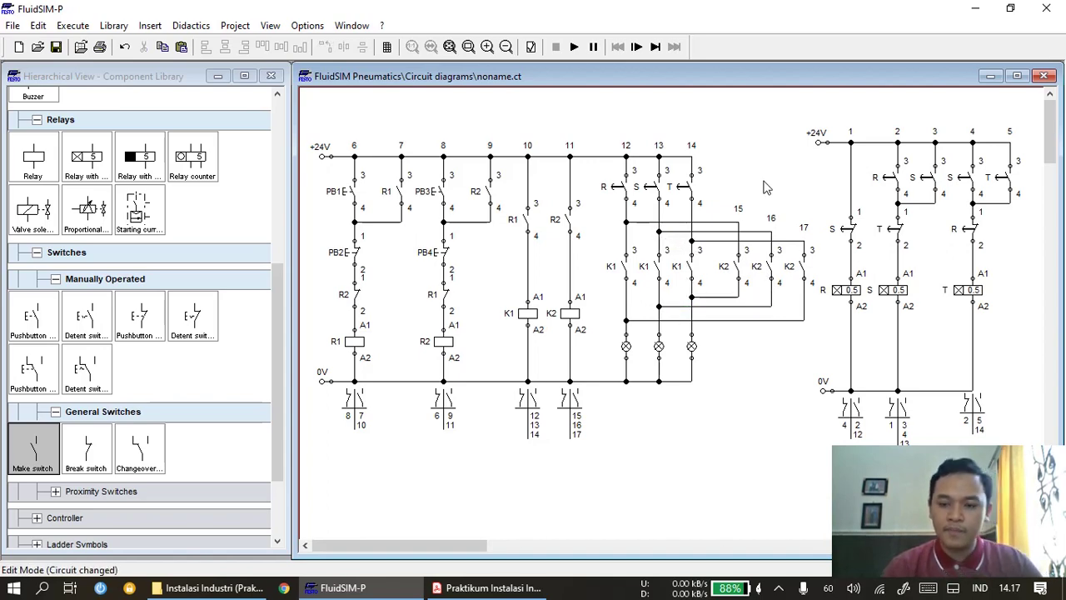
- Simulate the circuit and test both directions, starting R1 with PB1 and stopping it with PB2, and operating R2 with PB3 and PB4
left_click(576, 48)
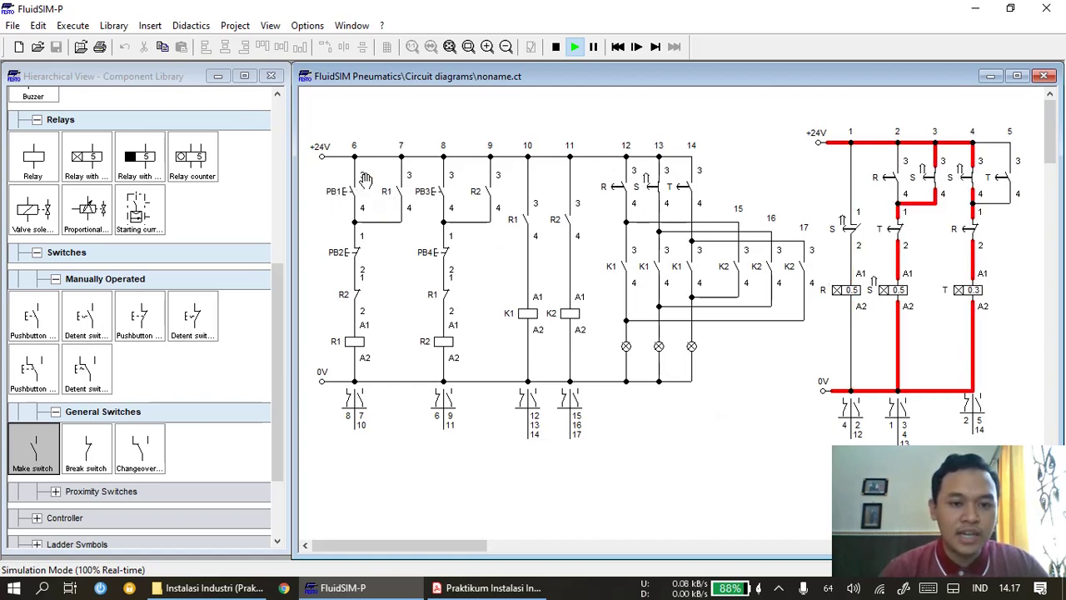
left_click(358, 187)
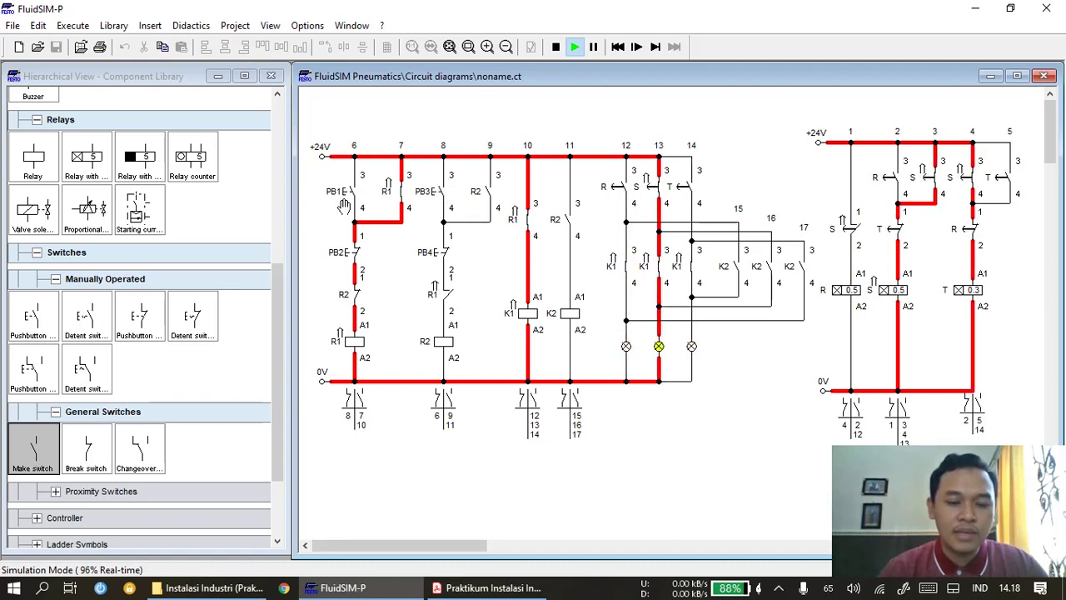
left_click(357, 247)
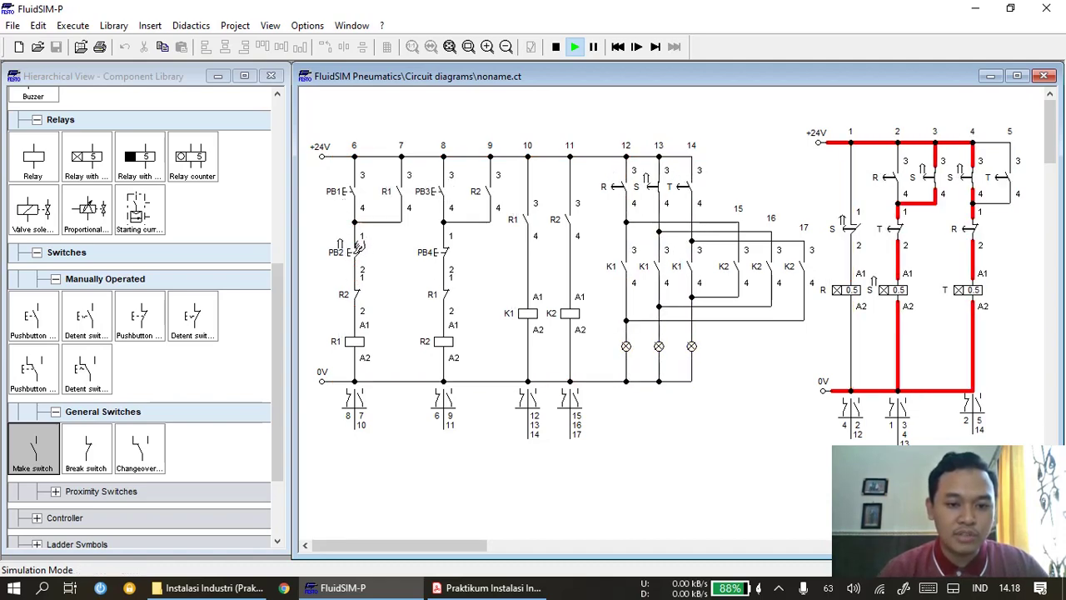
left_click(448, 180)
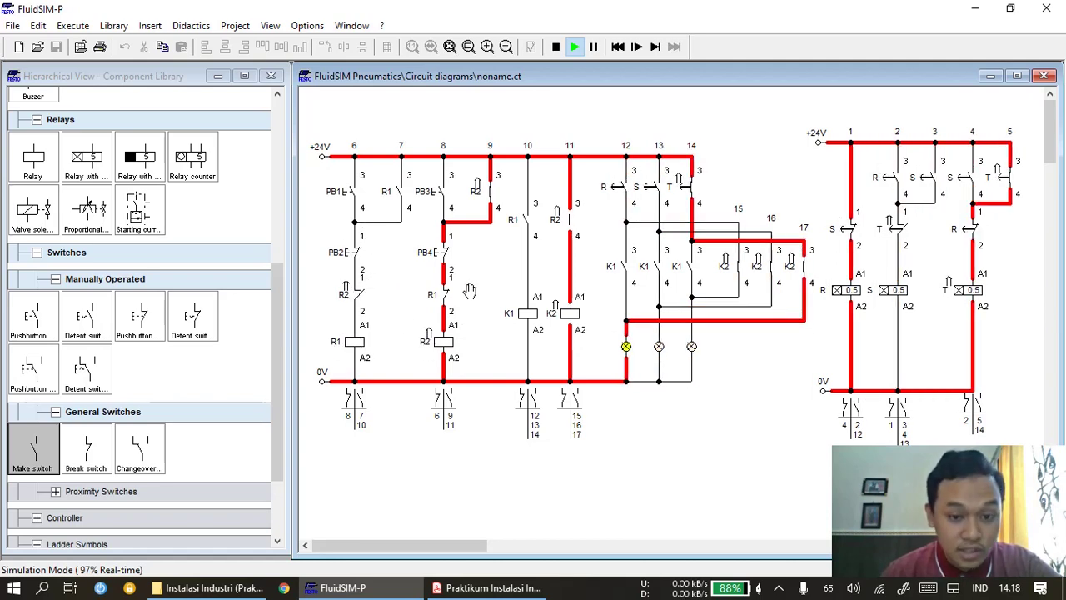
left_click(444, 251)
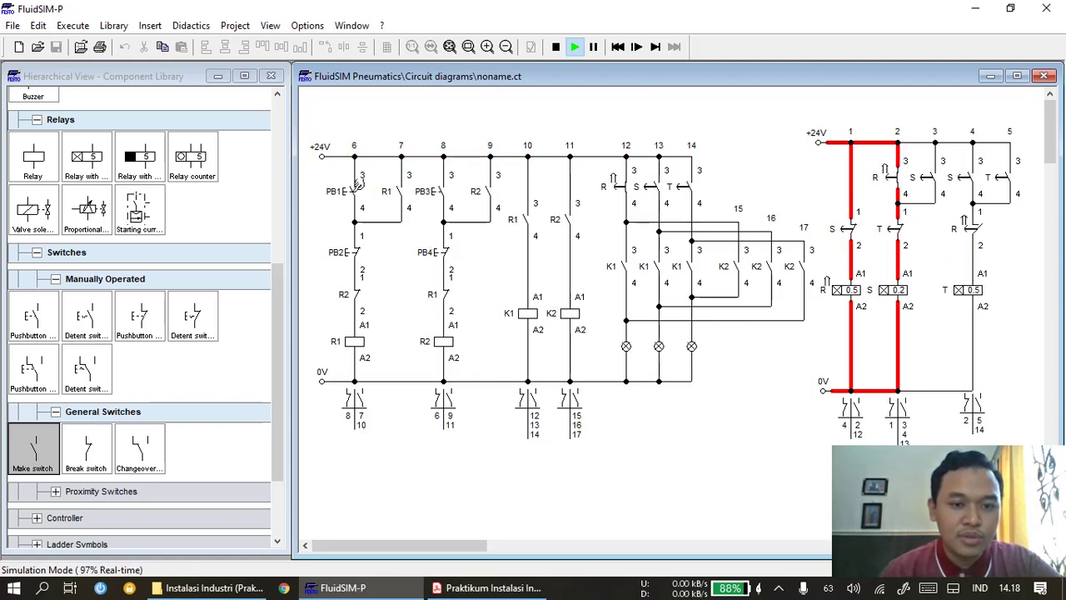
- Repeat the direction change in the running simulation: actuate PB1, stop with PB2, and start the opposite direction with PB3
left_click(358, 184)
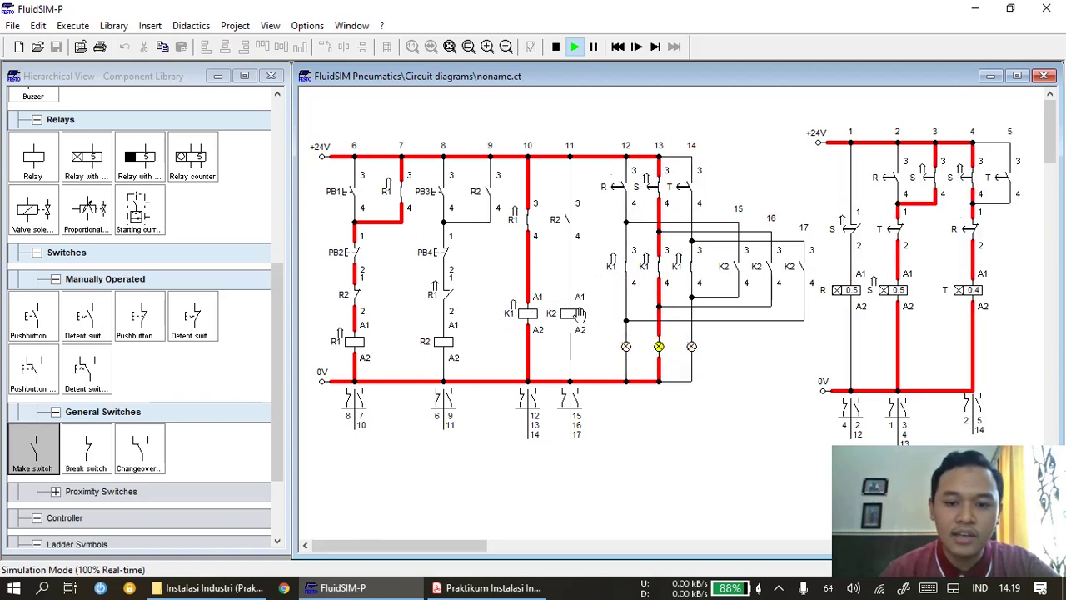
left_click(358, 248)
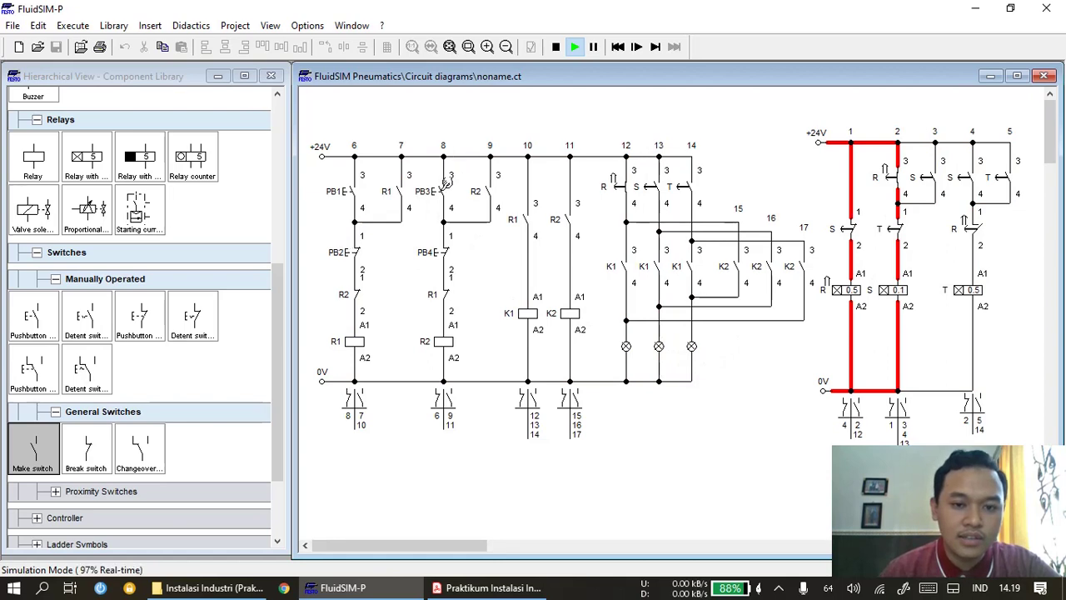
left_click(448, 182)
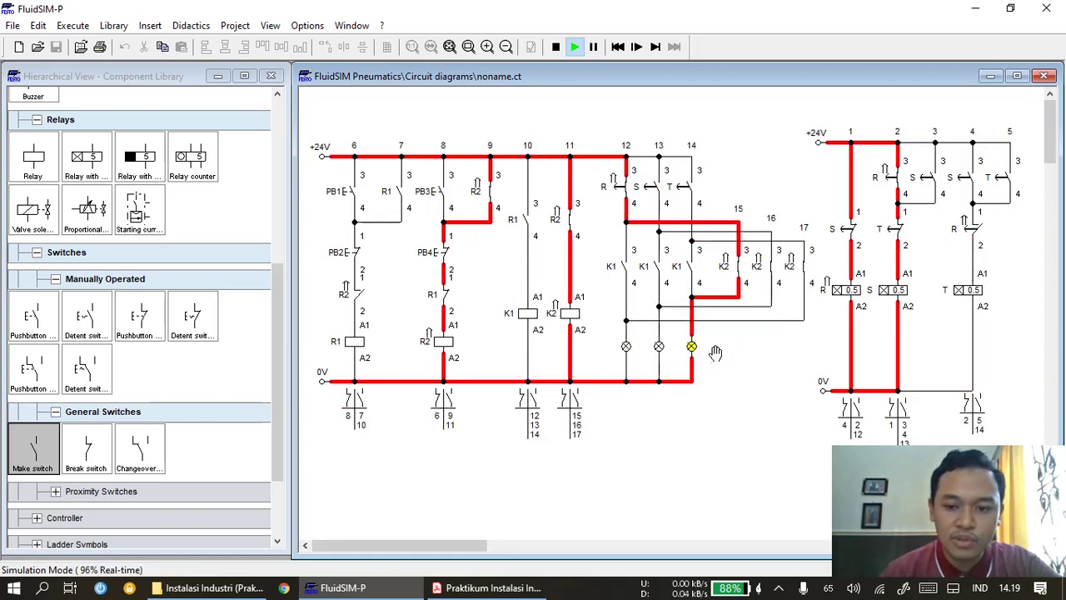